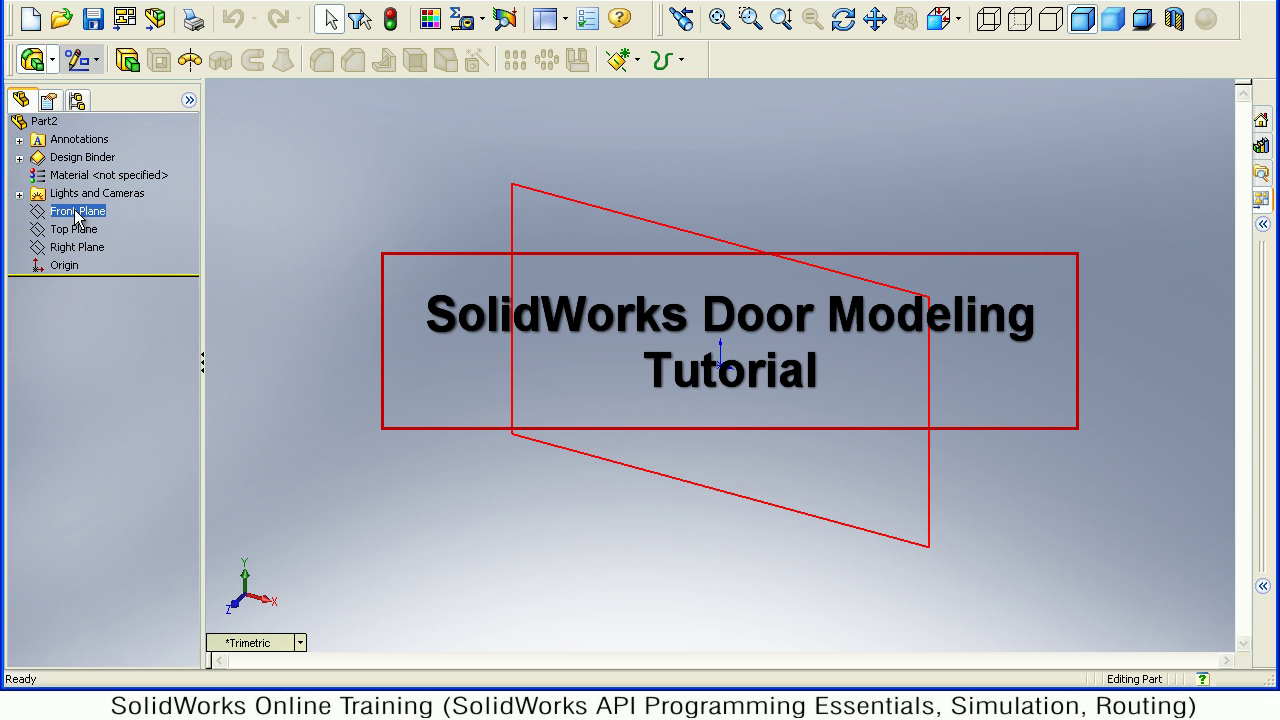
- Sketch a rectangle about 79 by 92 mm on the Front Plane with its lower-left corner at the origin
{"action": "left_click", "coordinate": [76, 212]}
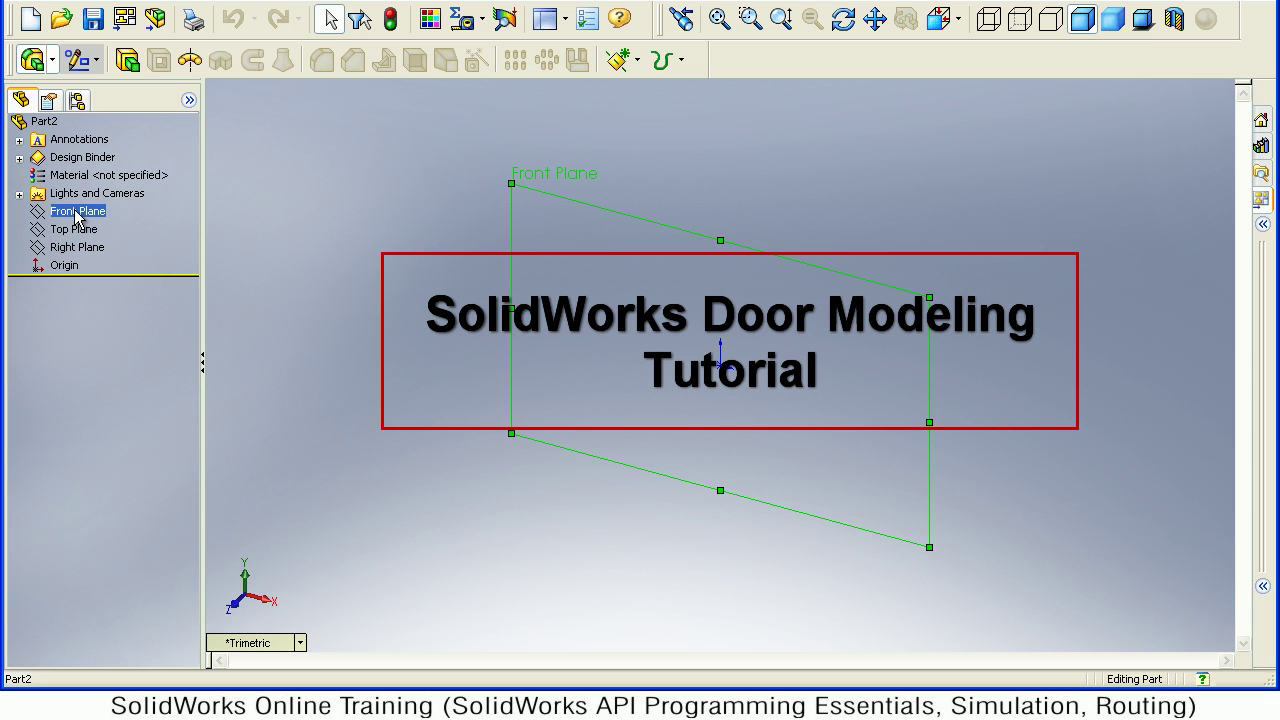
{"action": "left_click", "coordinate": [78, 60]}
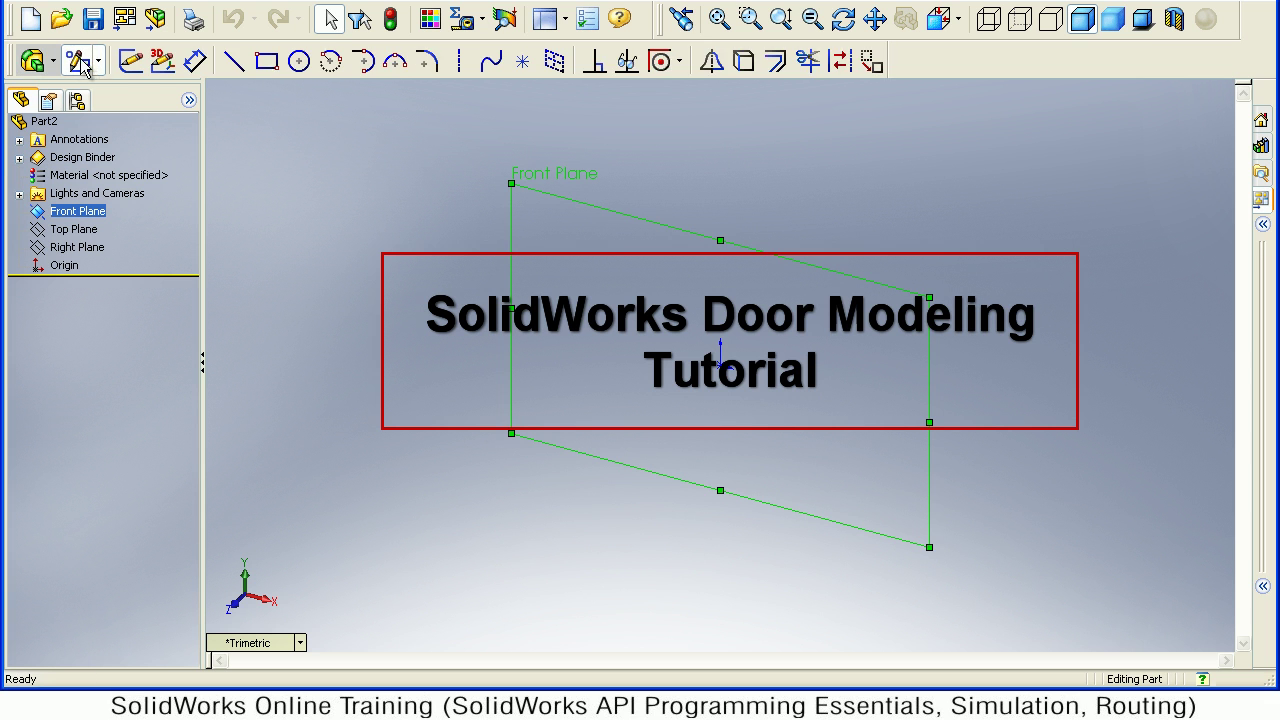
{"action": "left_click", "coordinate": [266, 62]}
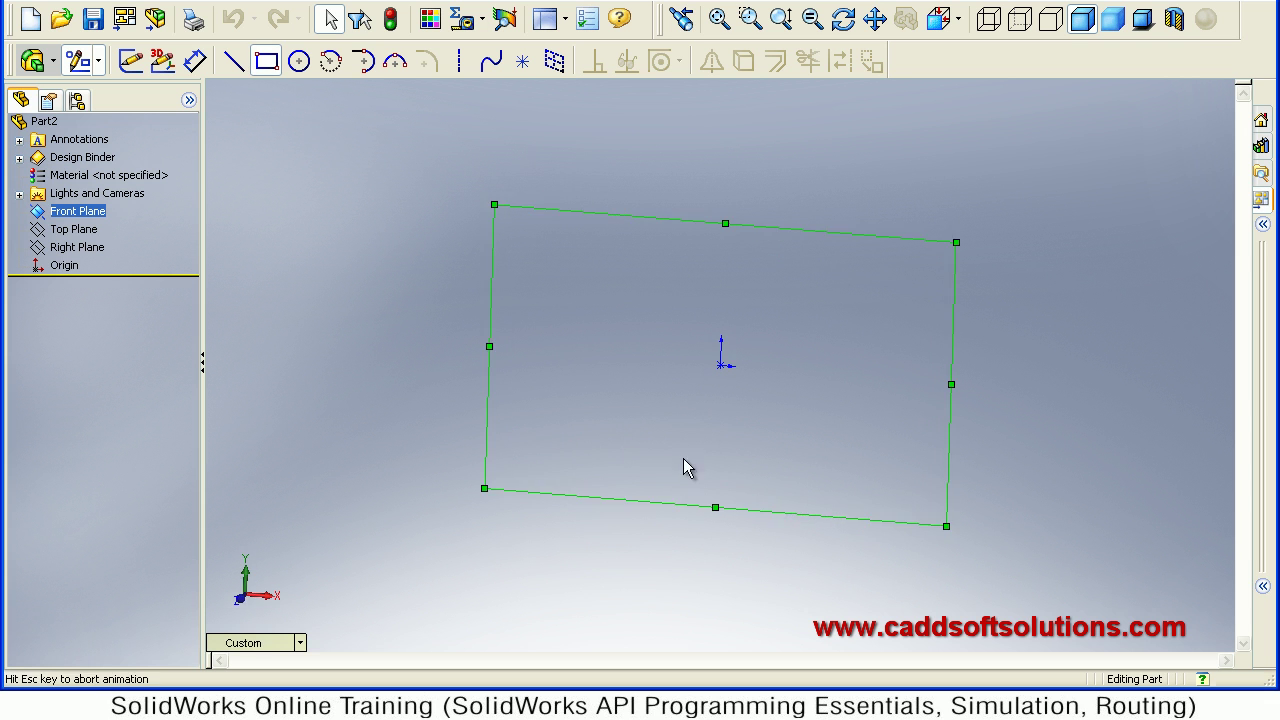
{"action": "left_click", "coordinate": [720, 366]}
{"action": "left_click", "coordinate": [930, 121]}
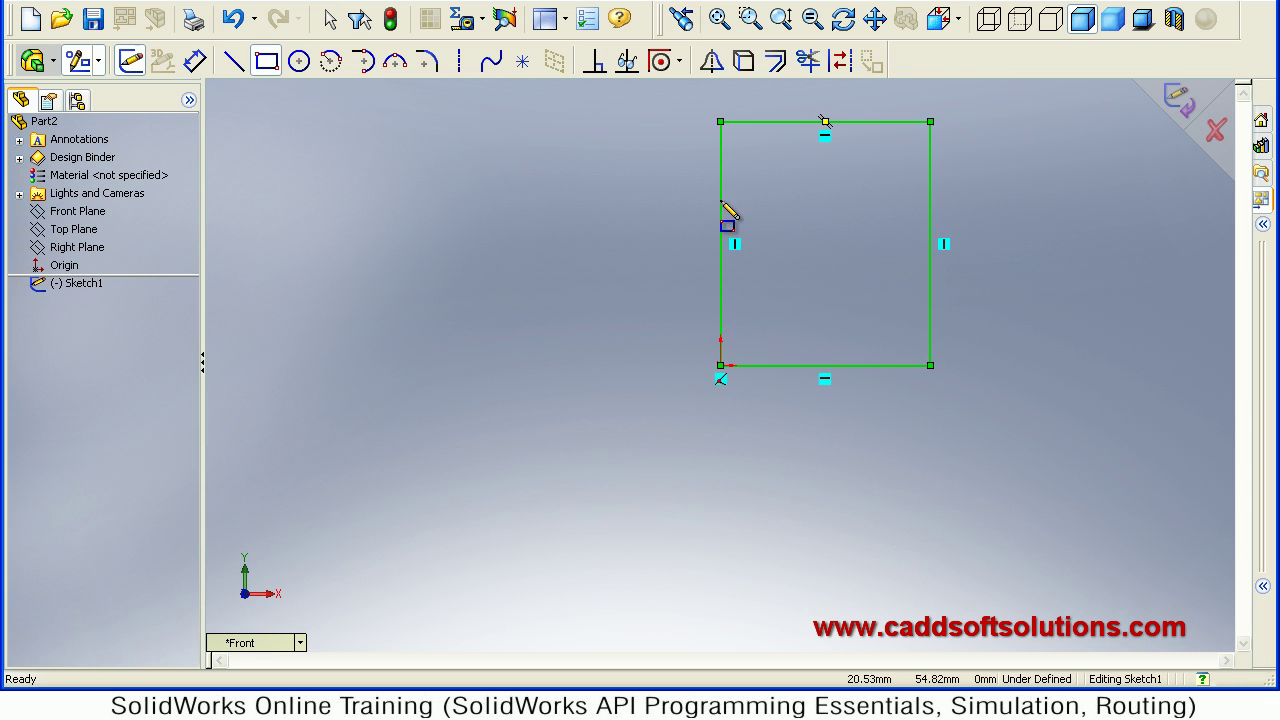
- Dimension the bottom edge of the rectangle and set its width to 1000 mm
{"action": "left_click", "coordinate": [195, 62]}
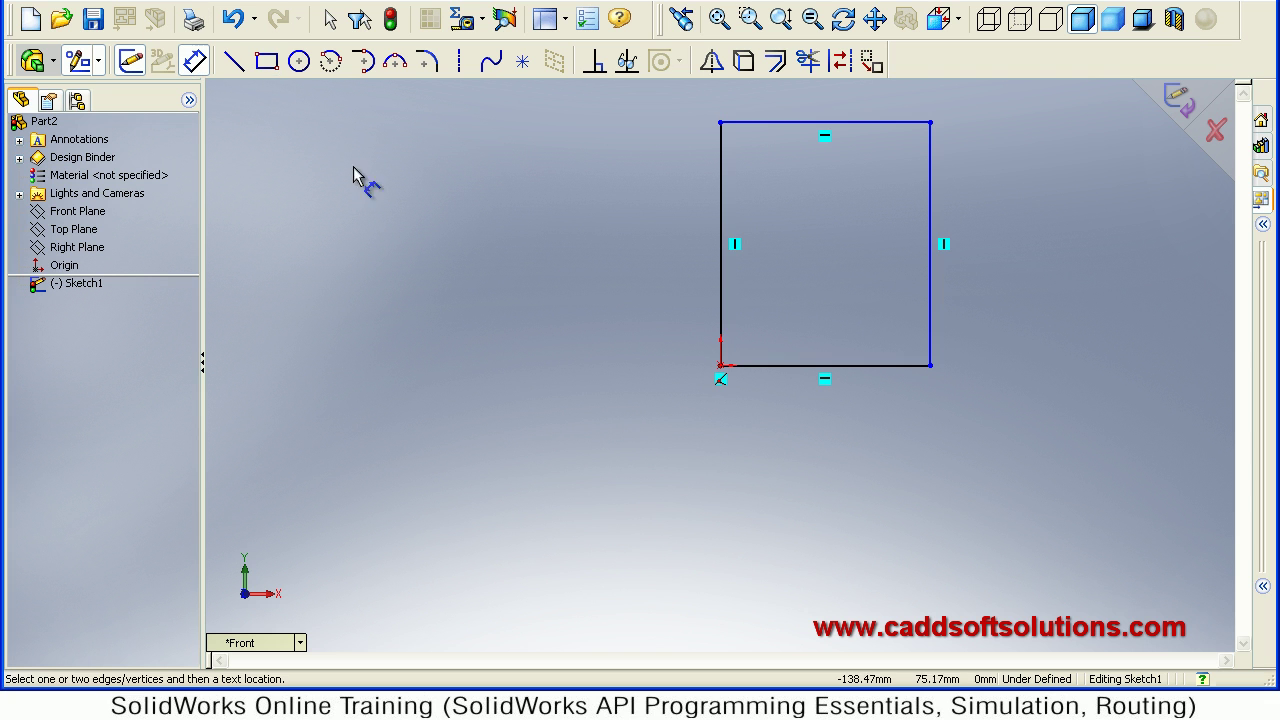
{"action": "left_click", "coordinate": [772, 367]}
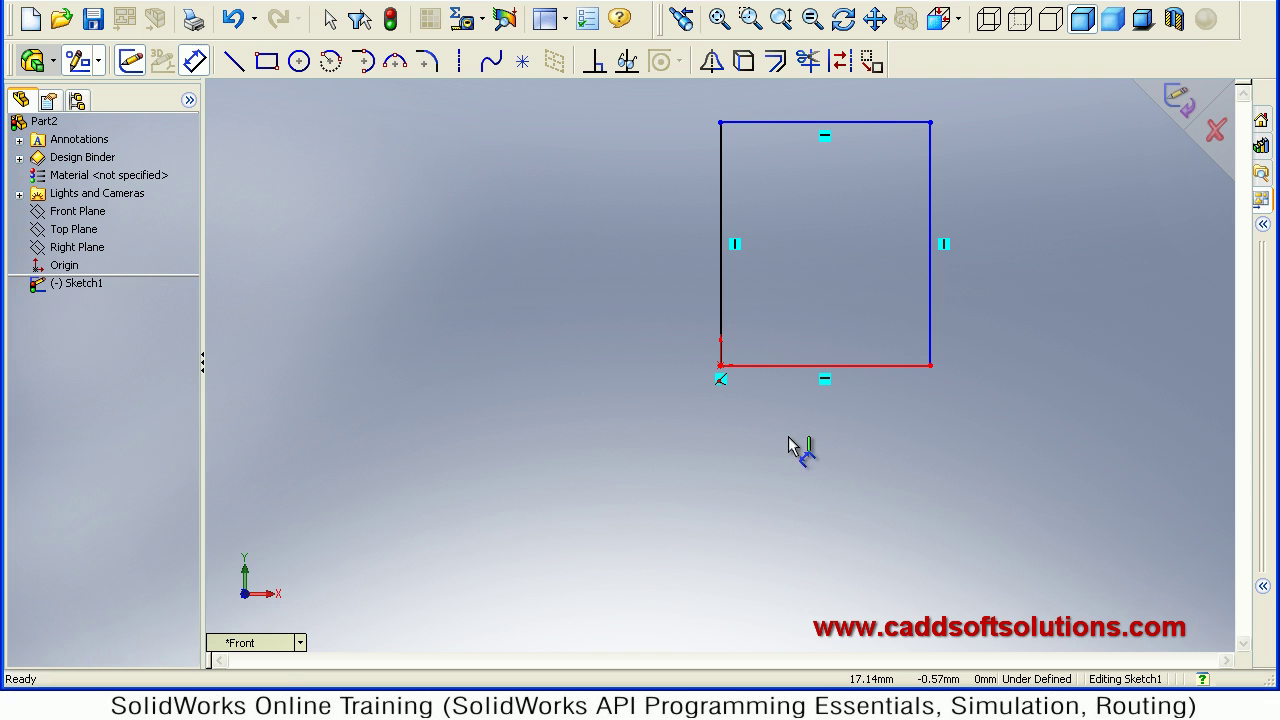
{"action": "left_click", "coordinate": [828, 460]}
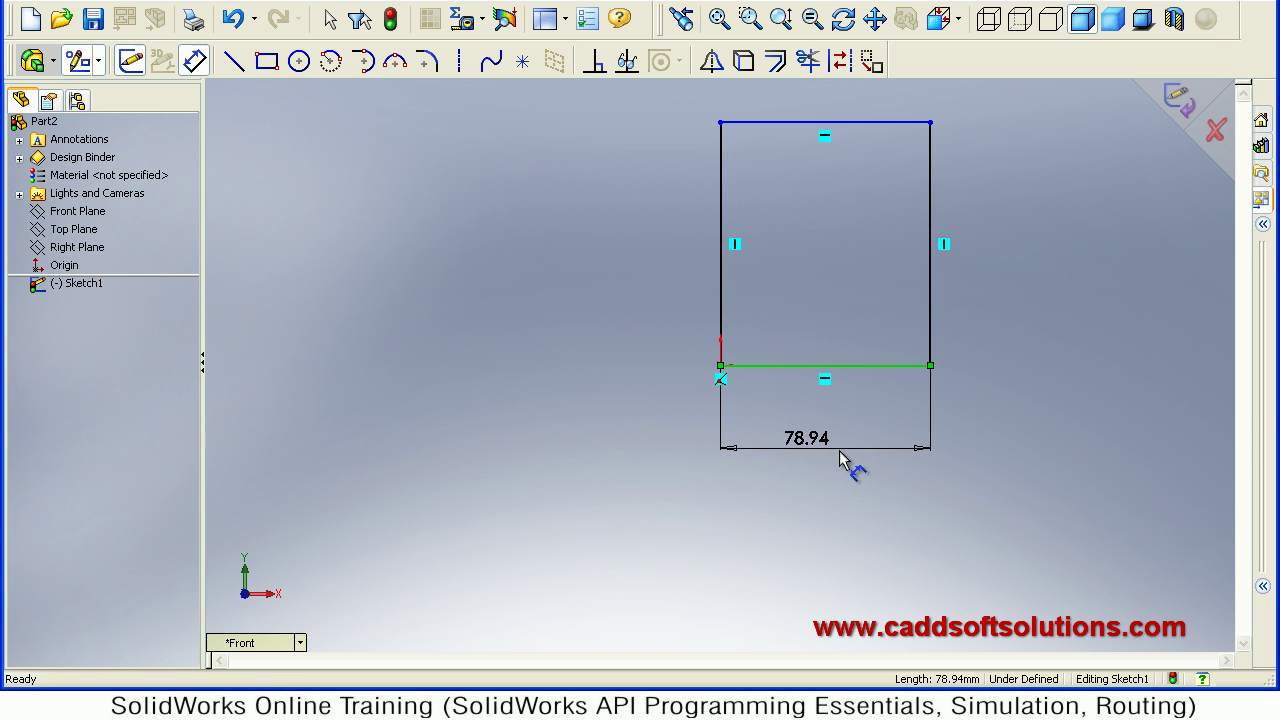
{"action": "type", "text": "1000"}
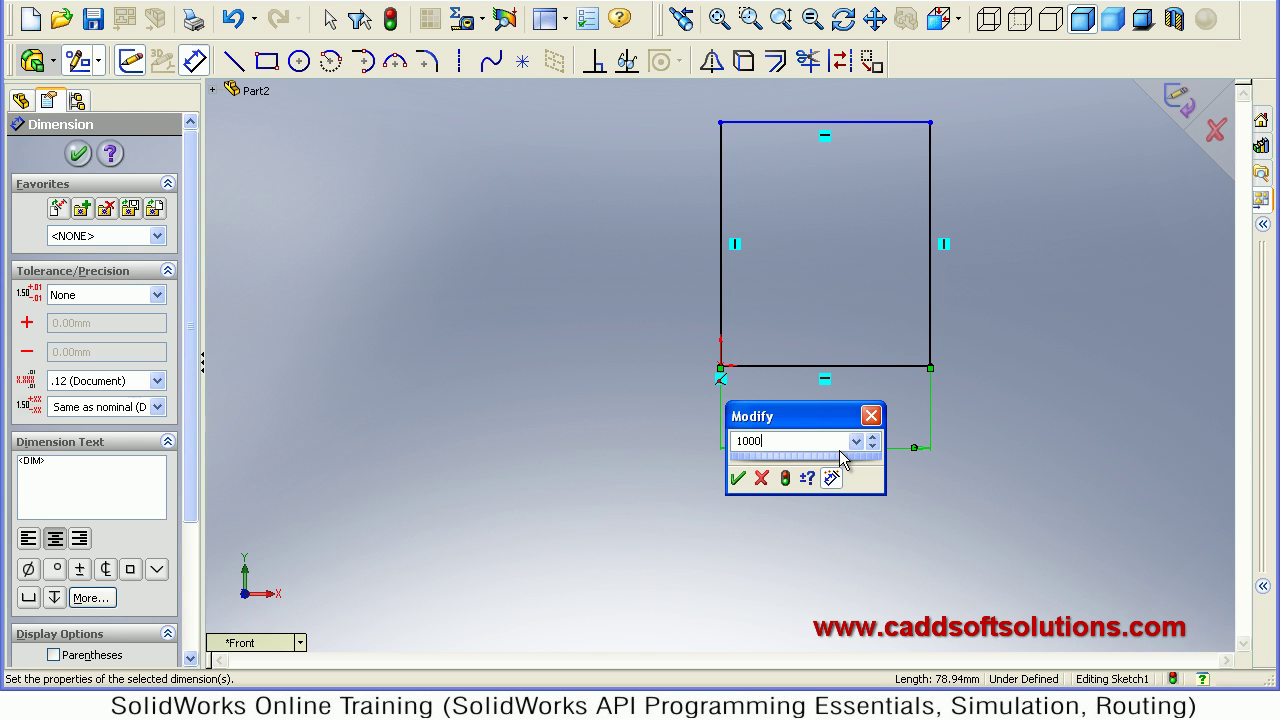
{"action": "key", "text": "Return"}
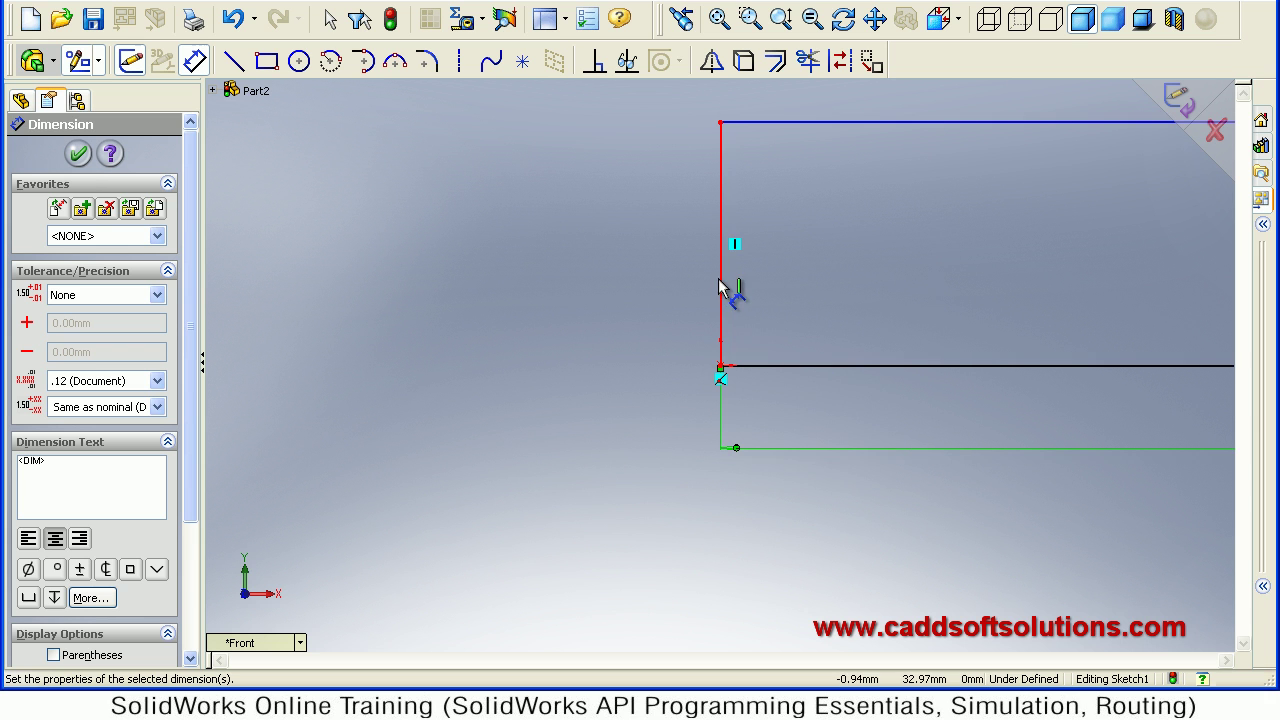
- Dimension the rectangle's left edge at 2000 mm and exit the sketch
{"action": "left_click", "coordinate": [590, 283]}
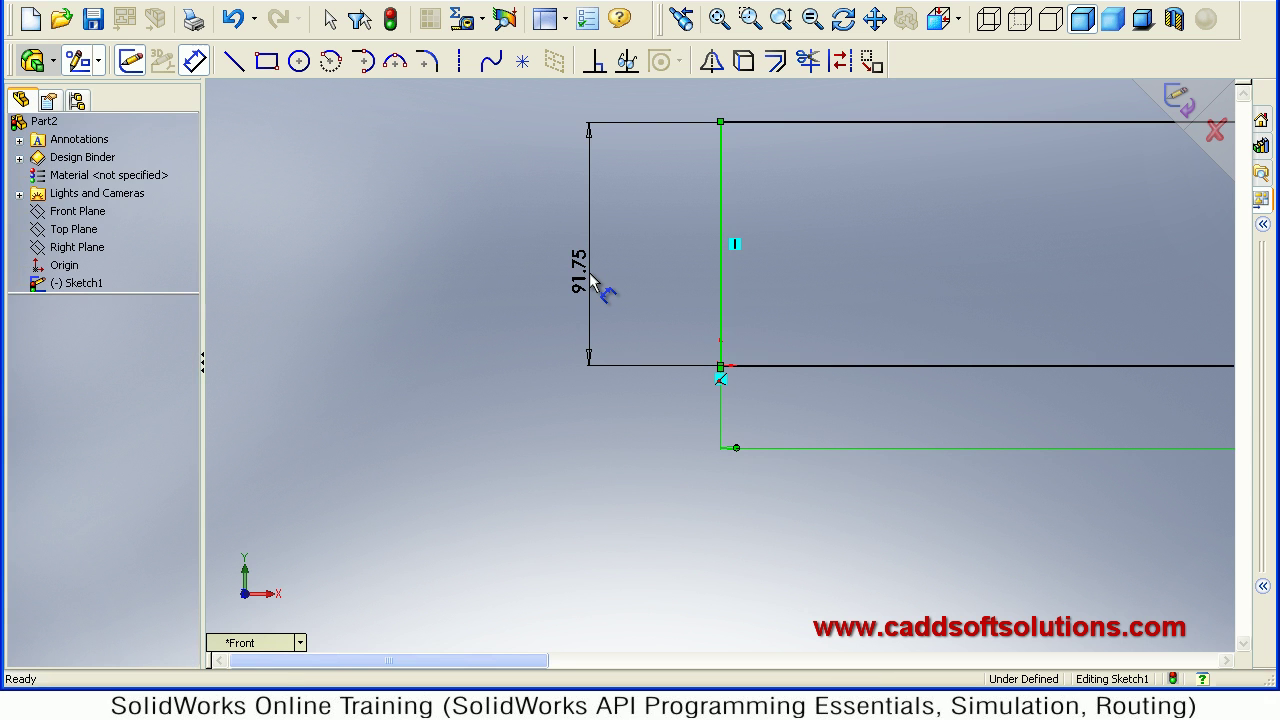
{"action": "left_click", "coordinate": [590, 283]}
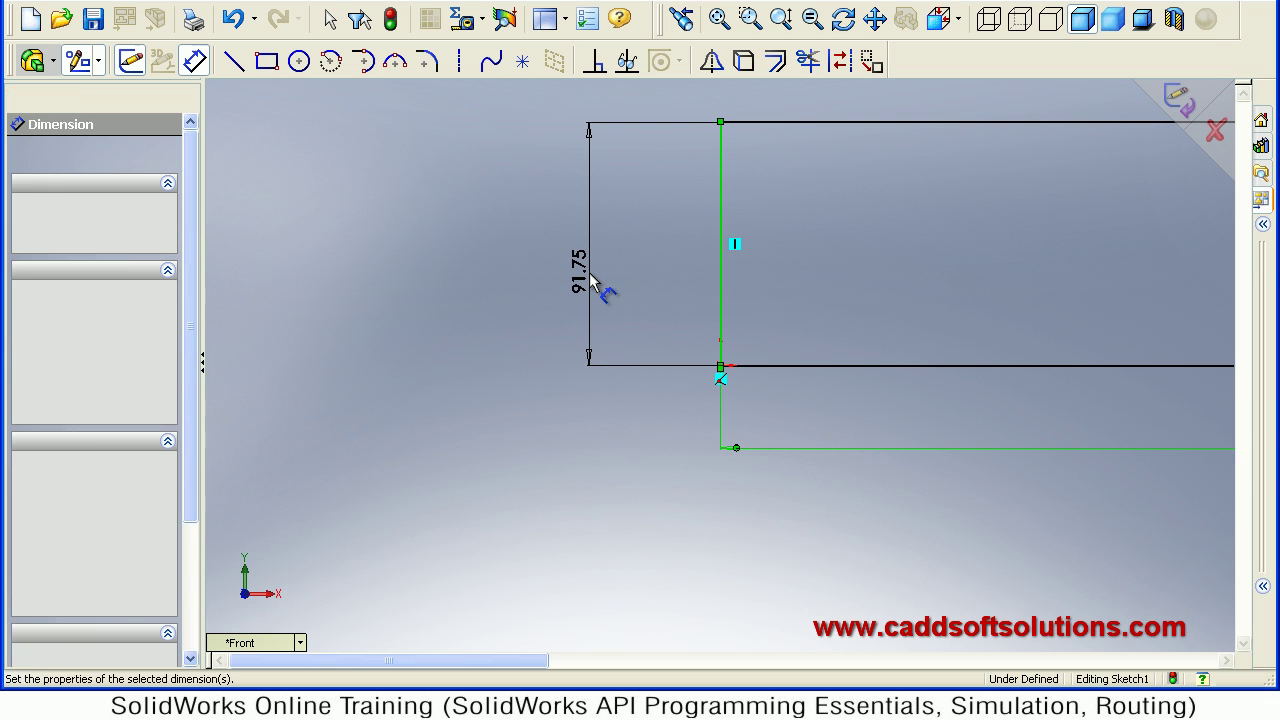
{"action": "type", "text": "2000"}
{"action": "key", "text": "Return"}
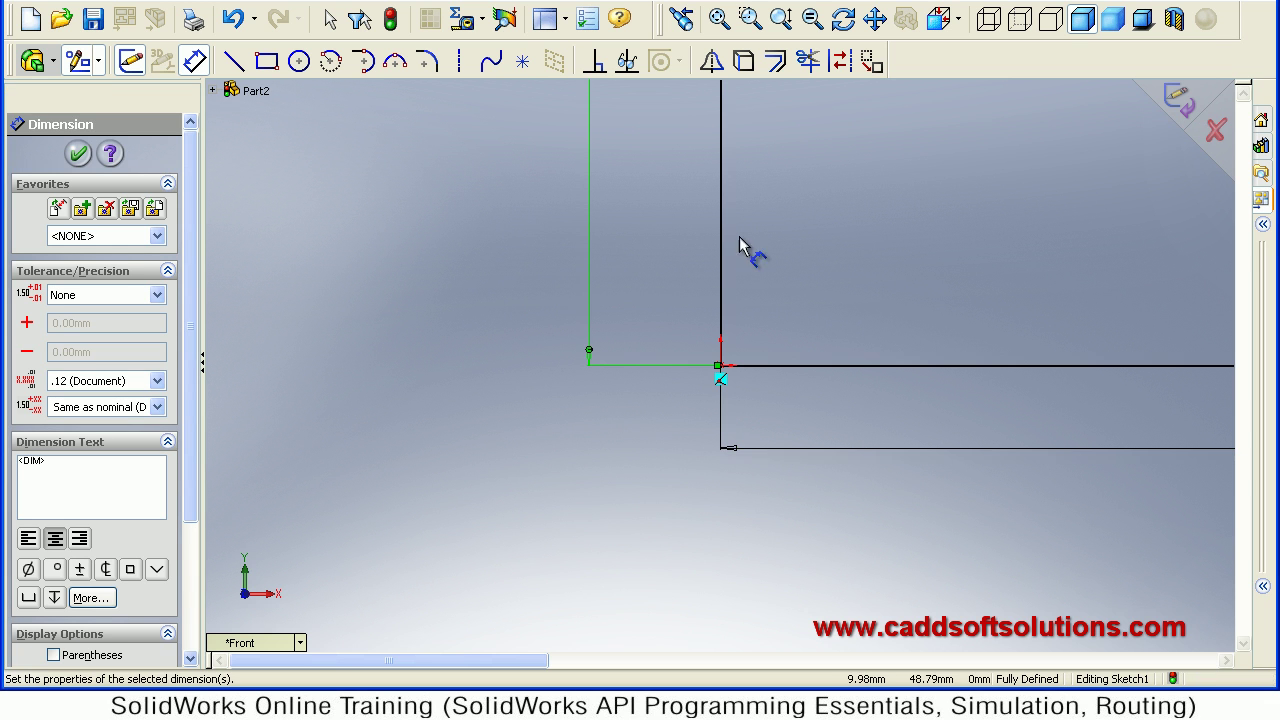
{"action": "left_click", "coordinate": [710, 22]}
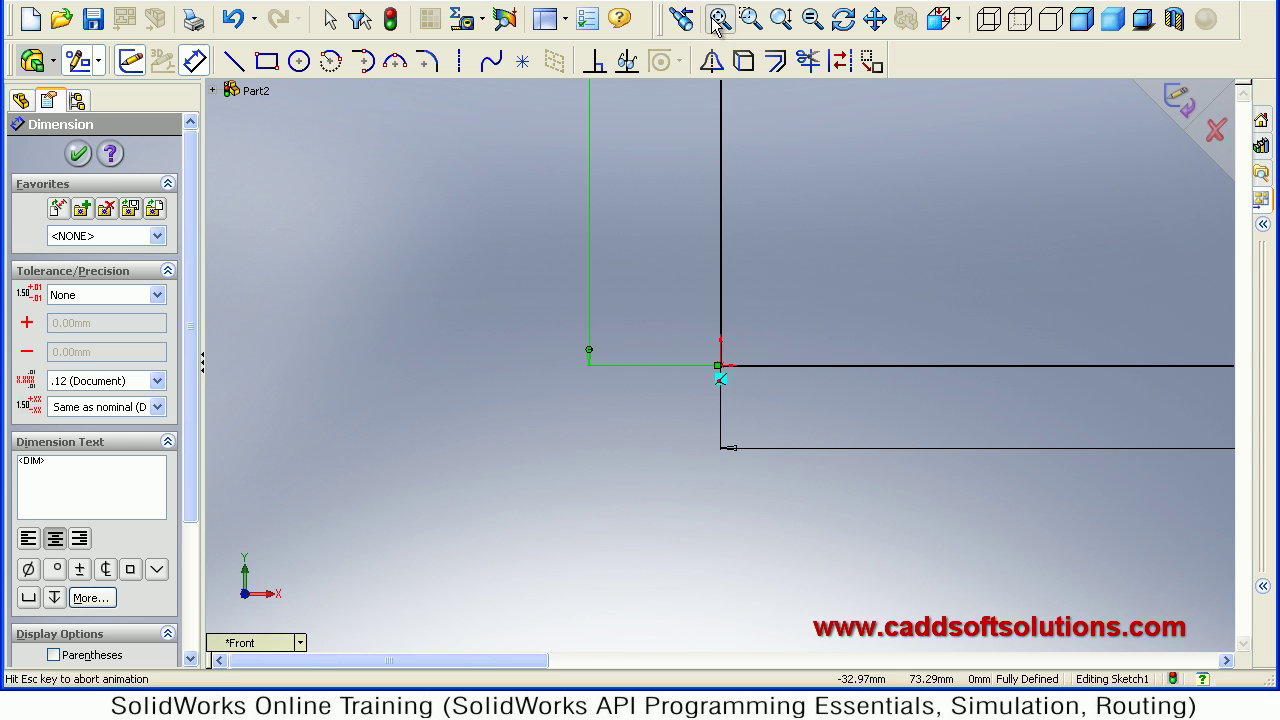
{"action": "left_click", "coordinate": [1180, 106]}
- Extrude the rectangle sketch as a blind boss from the sketch plane to form the door slab
{"action": "left_click", "coordinate": [120, 170]}
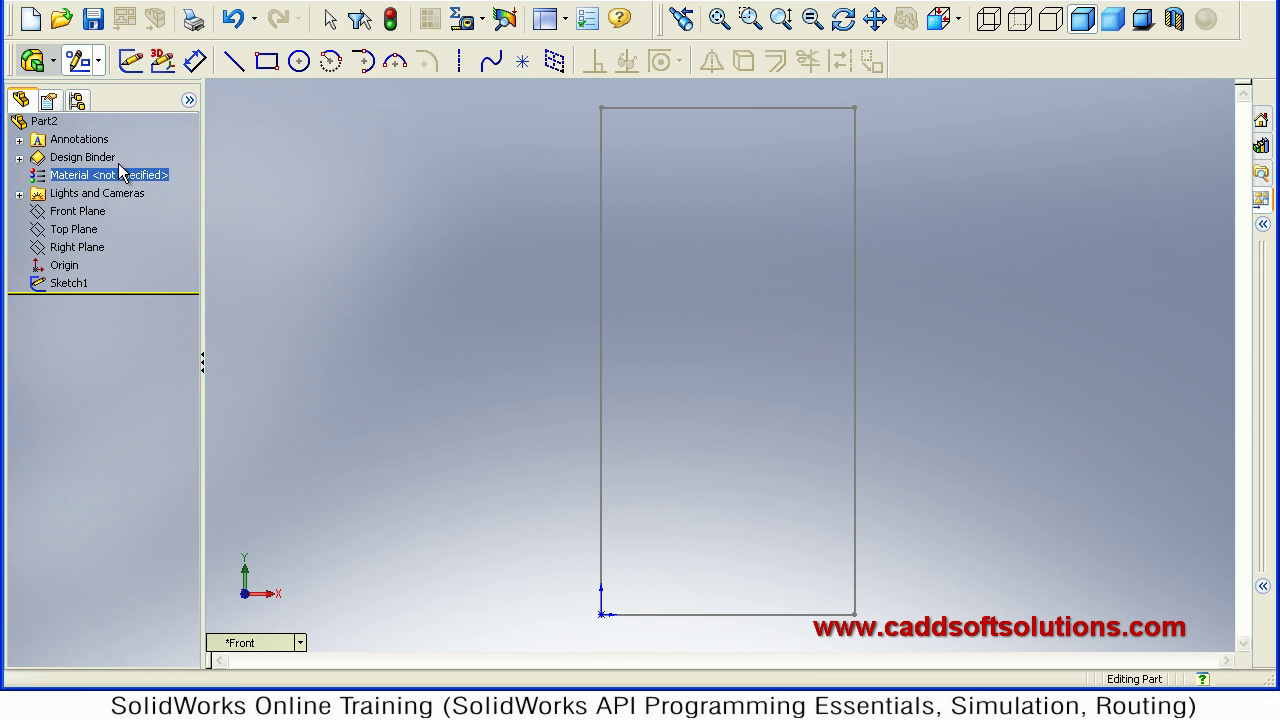
{"action": "left_click", "coordinate": [72, 139]}
{"action": "left_click", "coordinate": [33, 61]}
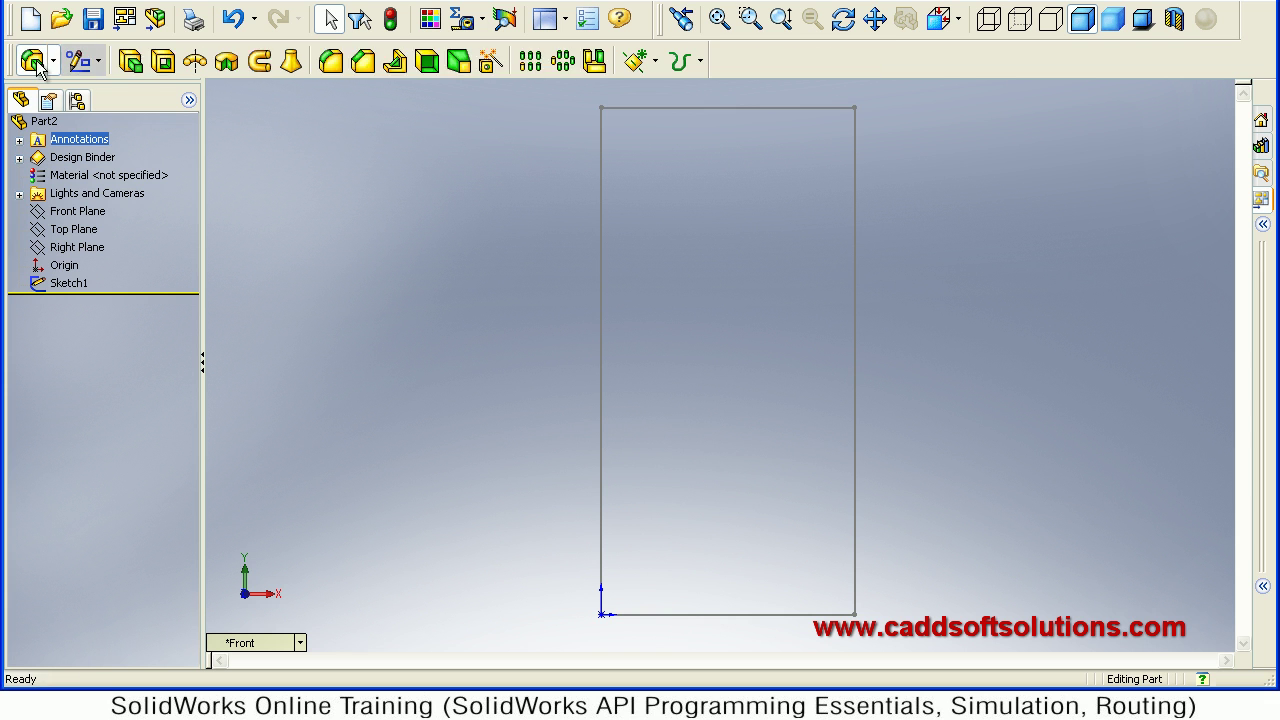
{"action": "left_click", "coordinate": [130, 61]}
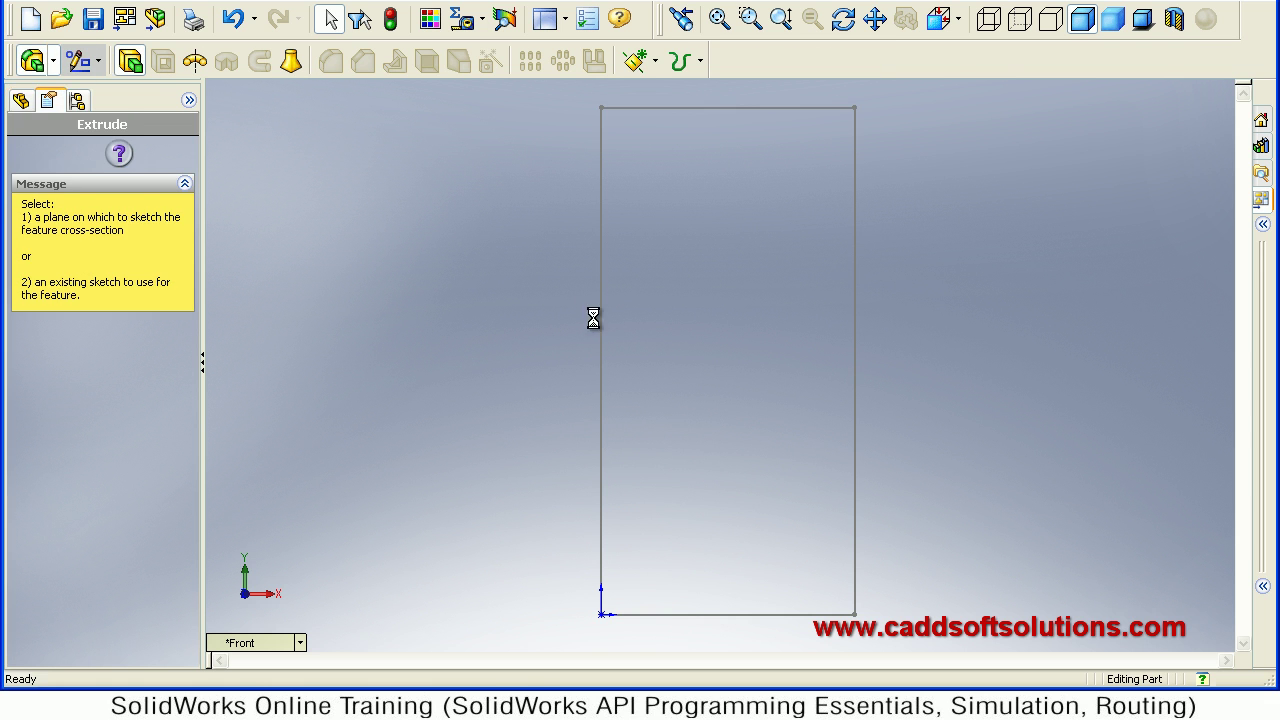
{"action": "left_click", "coordinate": [602, 336]}
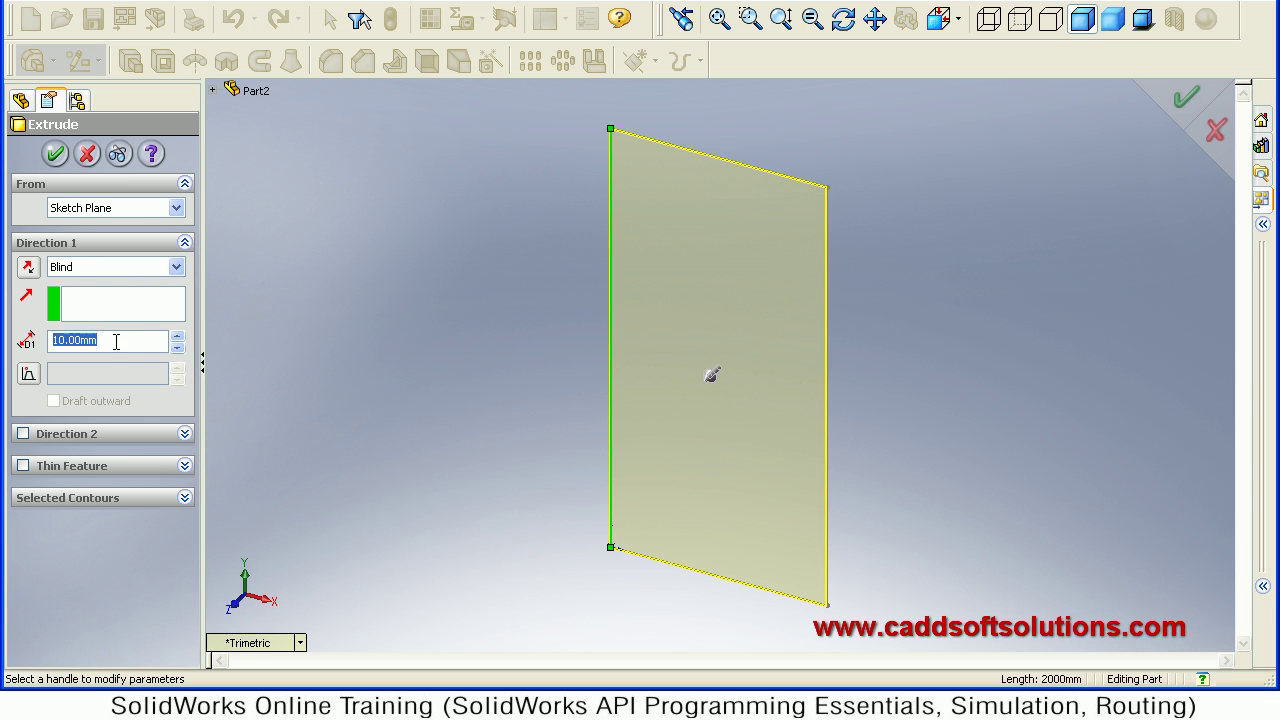
{"action": "key", "text": "Return"}
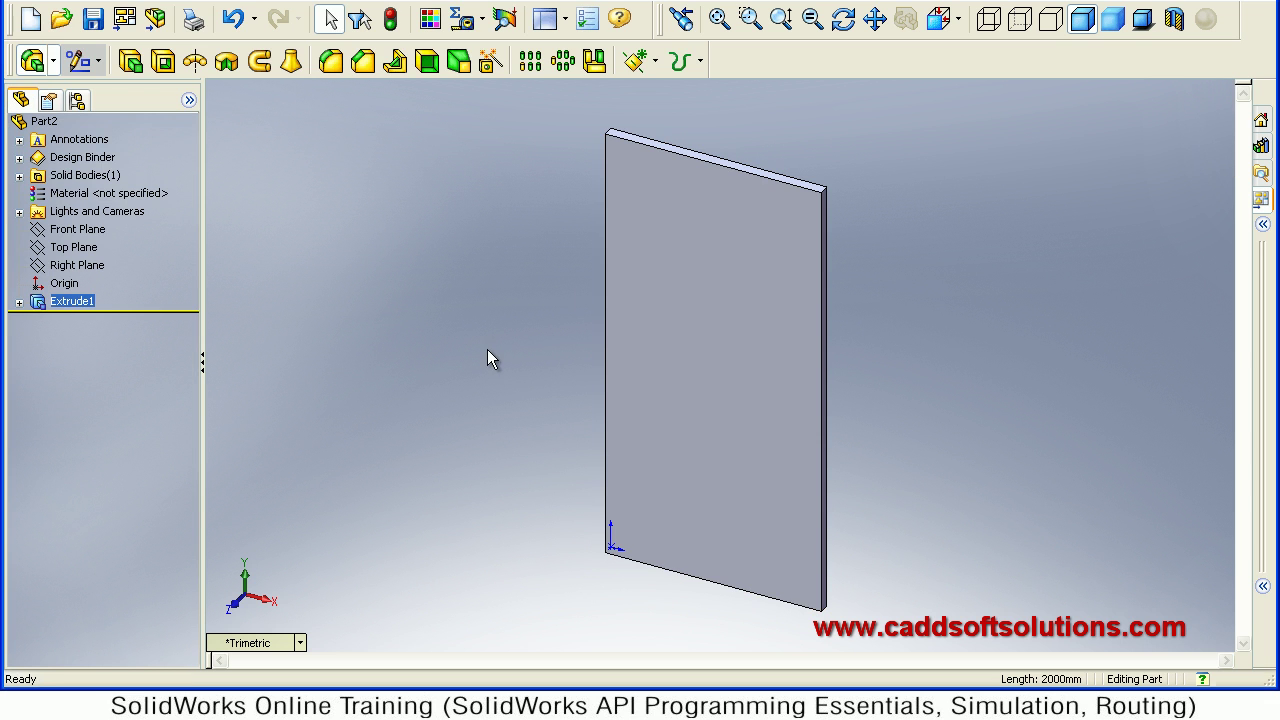
- Start a sketch on the door's front face and draw a rectangle about 710 by 749 mm in its lower half
{"action": "left_click", "coordinate": [732, 355]}
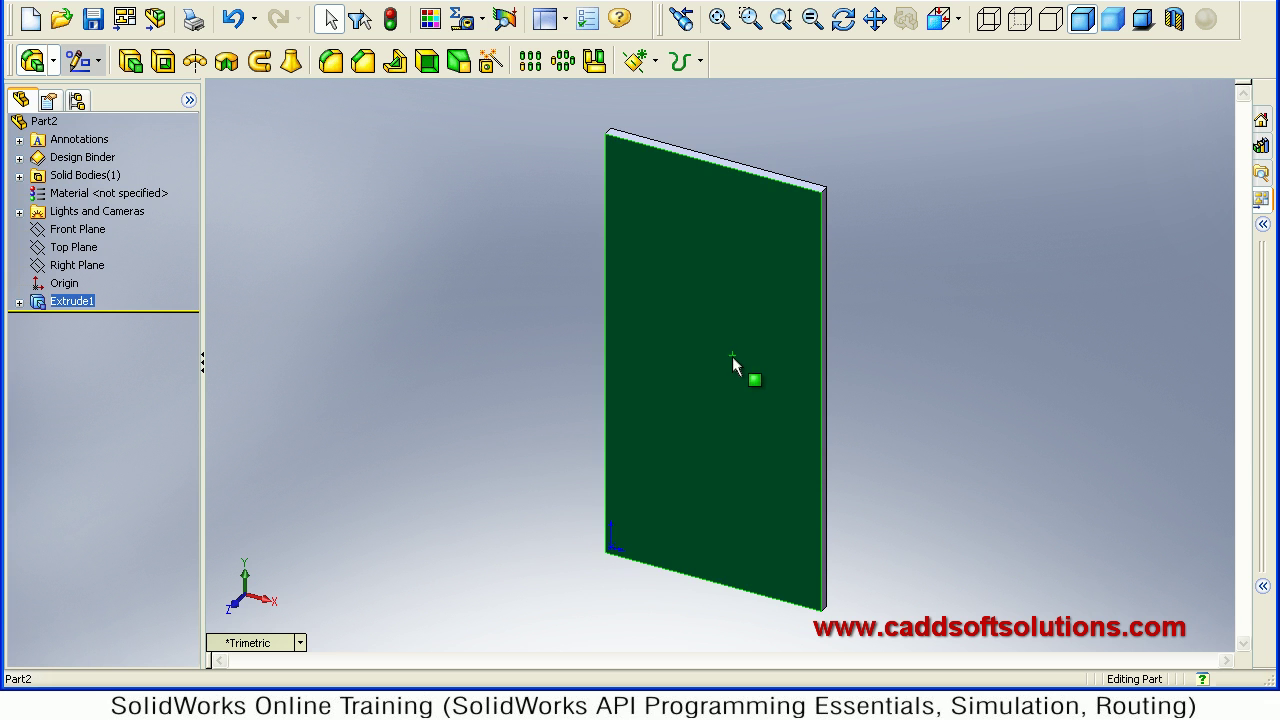
{"action": "left_click", "coordinate": [76, 62]}
{"action": "left_click", "coordinate": [137, 60]}
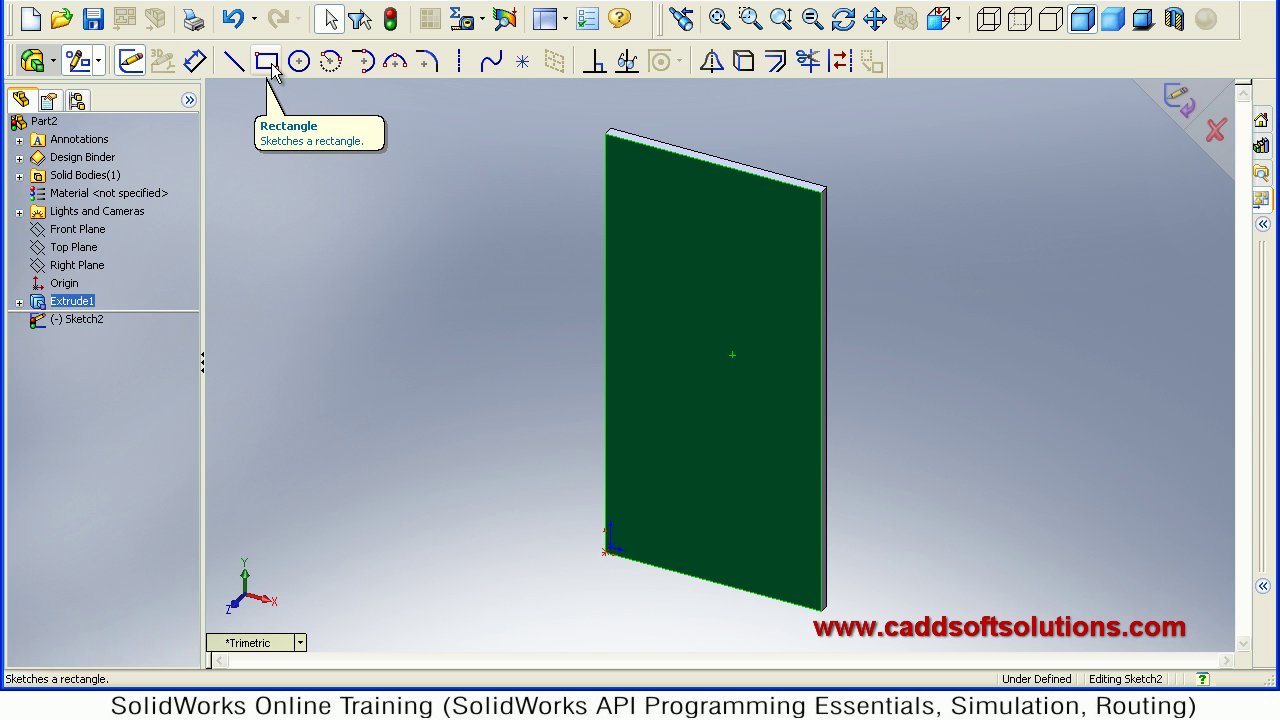
{"action": "left_click", "coordinate": [930, 26]}
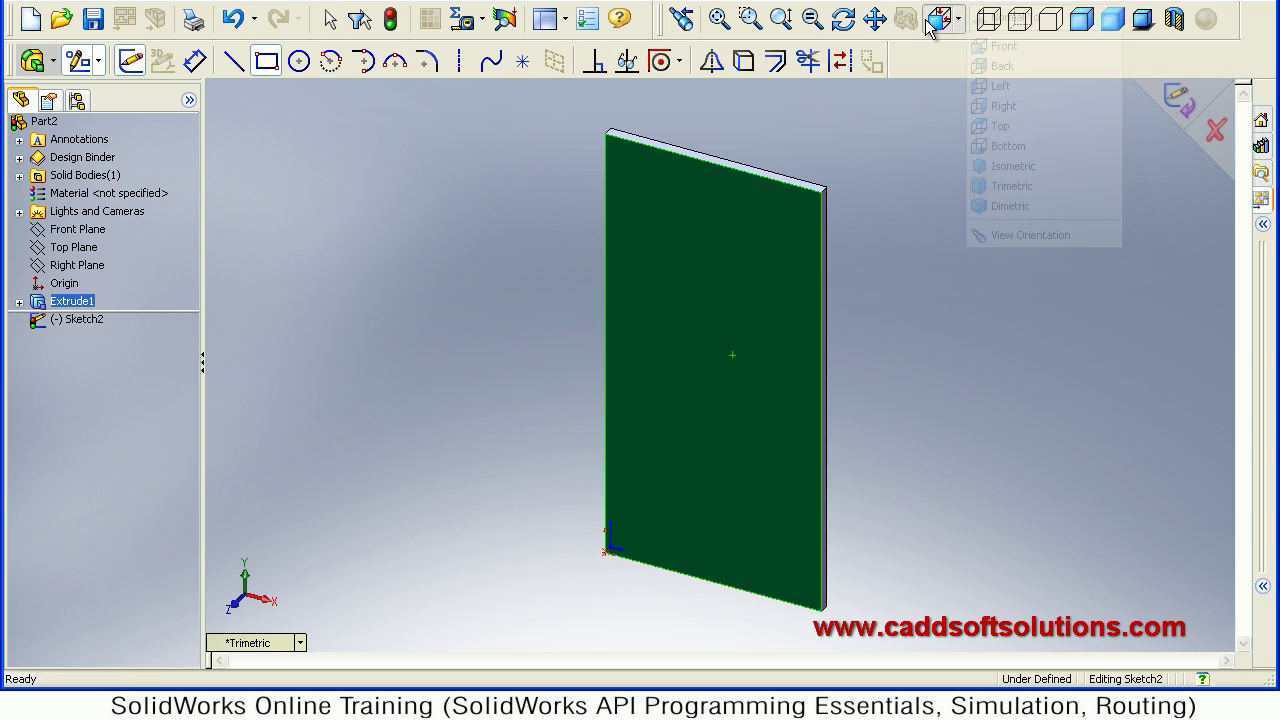
{"action": "left_click", "coordinate": [1014, 22]}
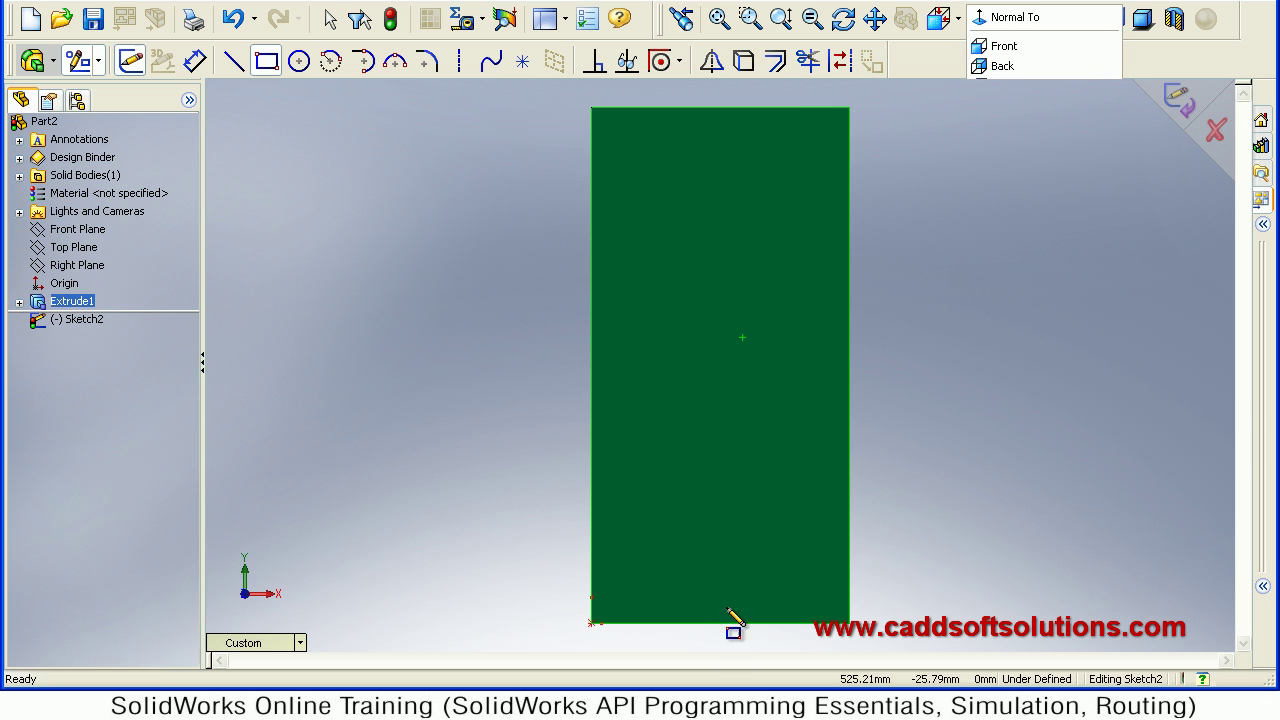
{"action": "left_click", "coordinate": [636, 403]}
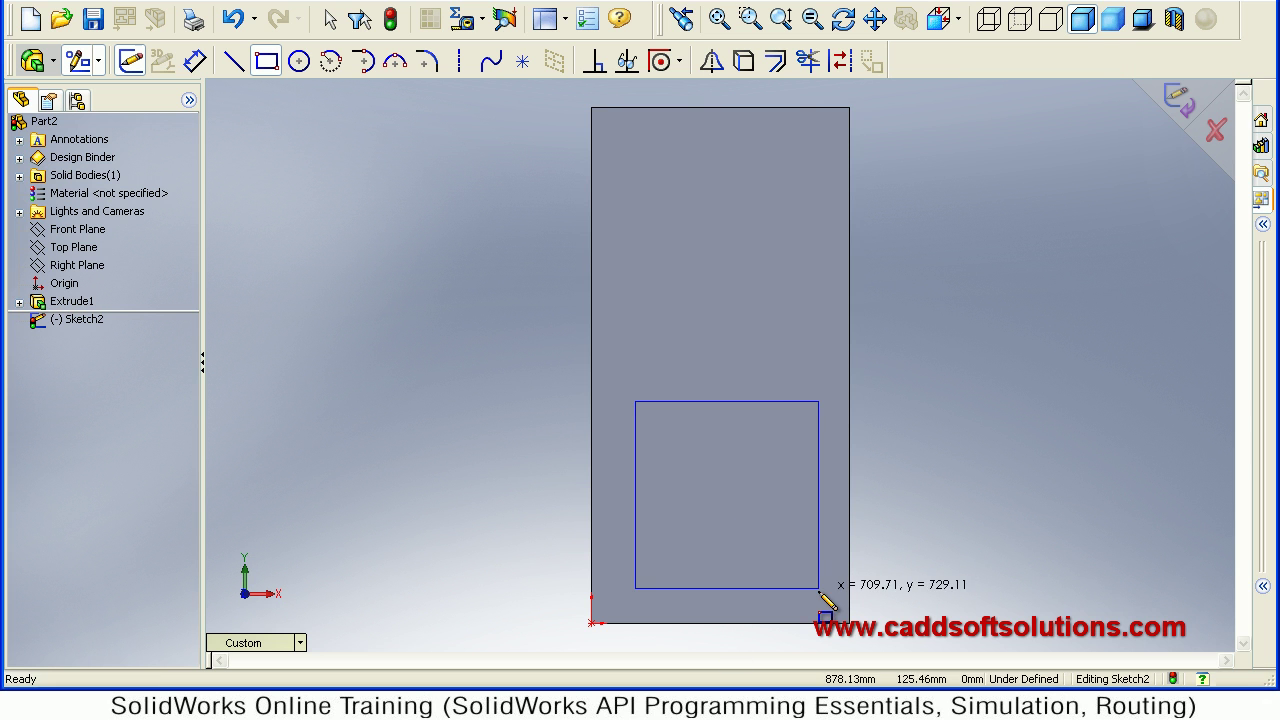
{"action": "left_click", "coordinate": [820, 594]}
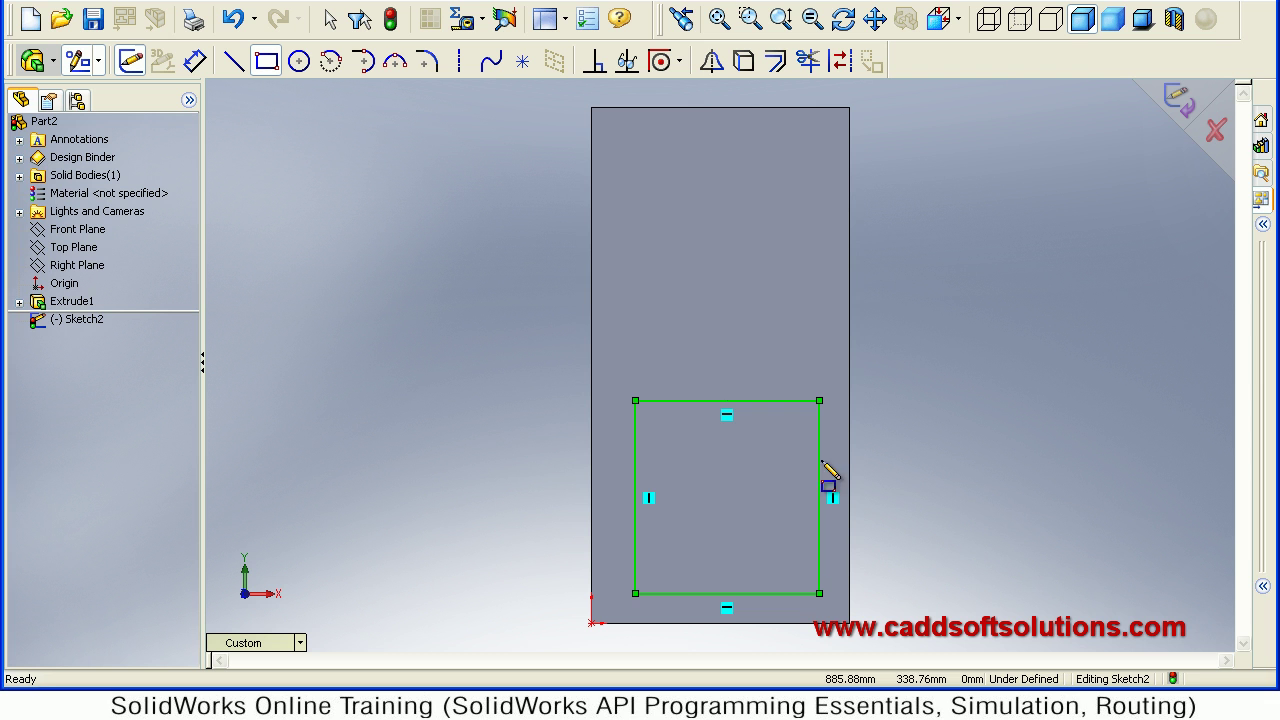
- Sketch a second rectangle in the upper half of the door face, aligned in width with the lower rectangle
{"action": "left_click", "coordinate": [634, 140]}
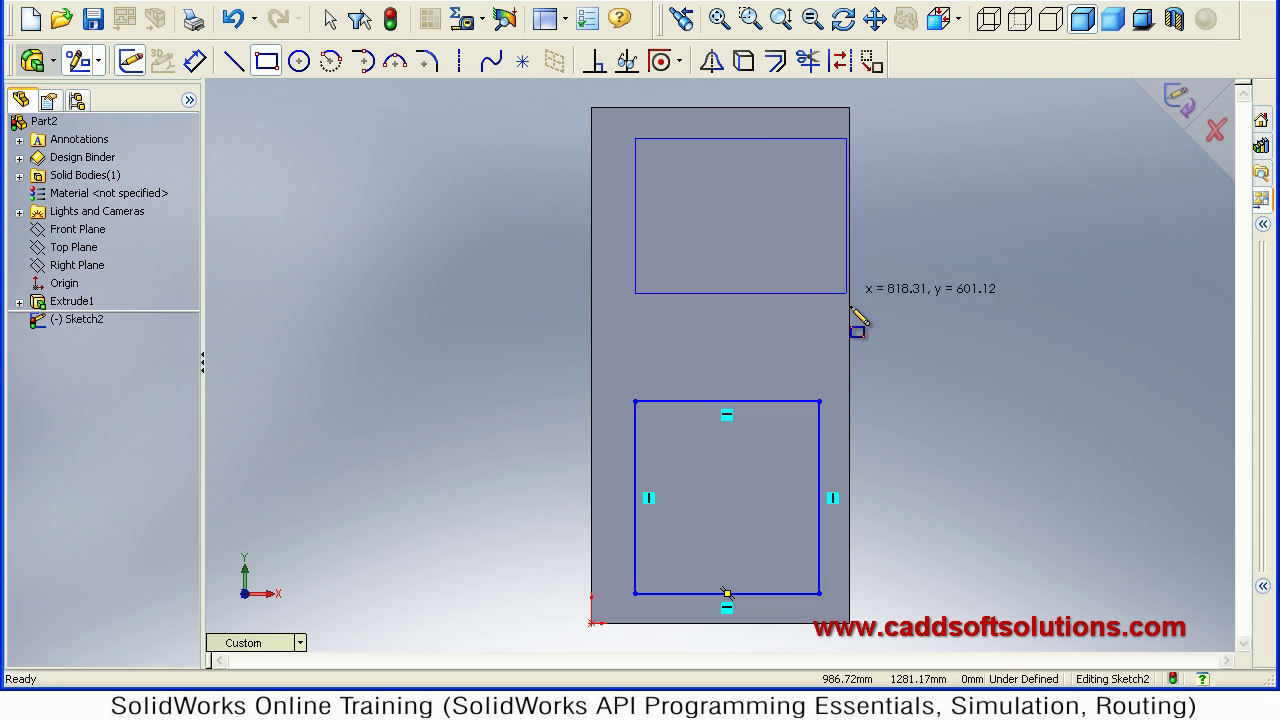
{"action": "left_click", "coordinate": [819, 368]}
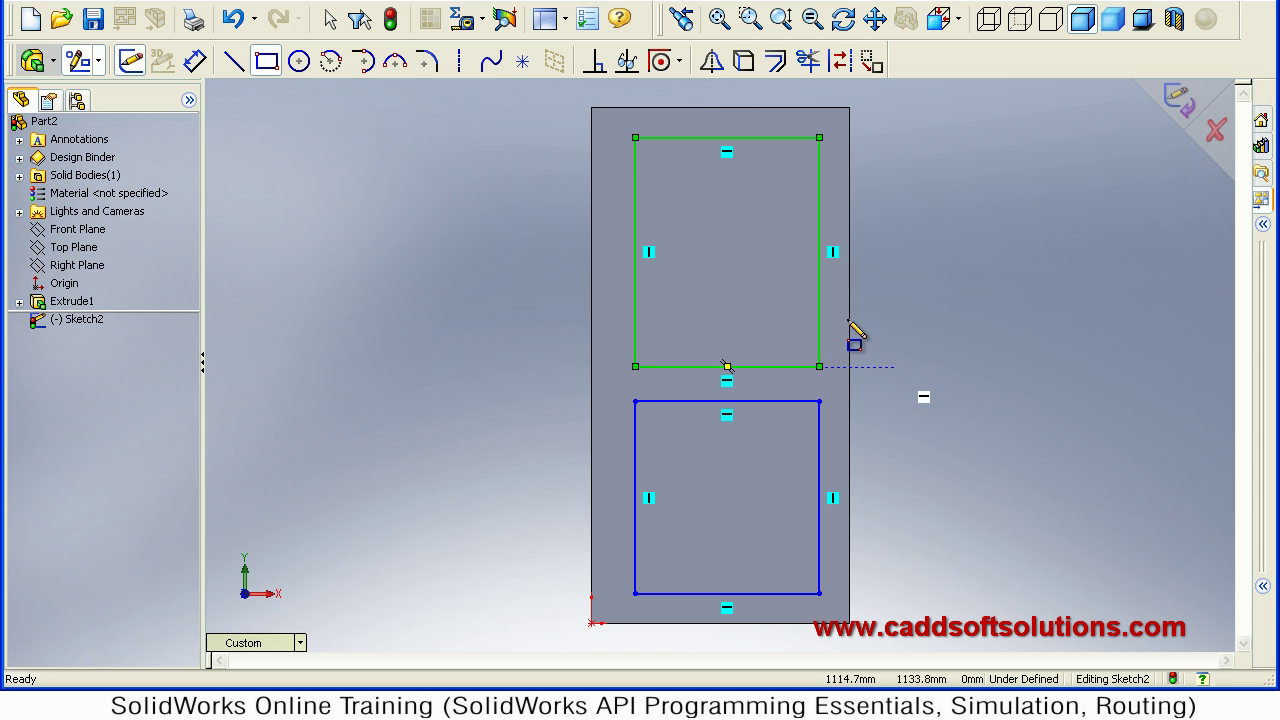
{"action": "key", "text": "Escape"}
- Dimension the lower rectangle's bottom edge 100 mm from the door's bottom edge
{"action": "left_click", "coordinate": [194, 62]}
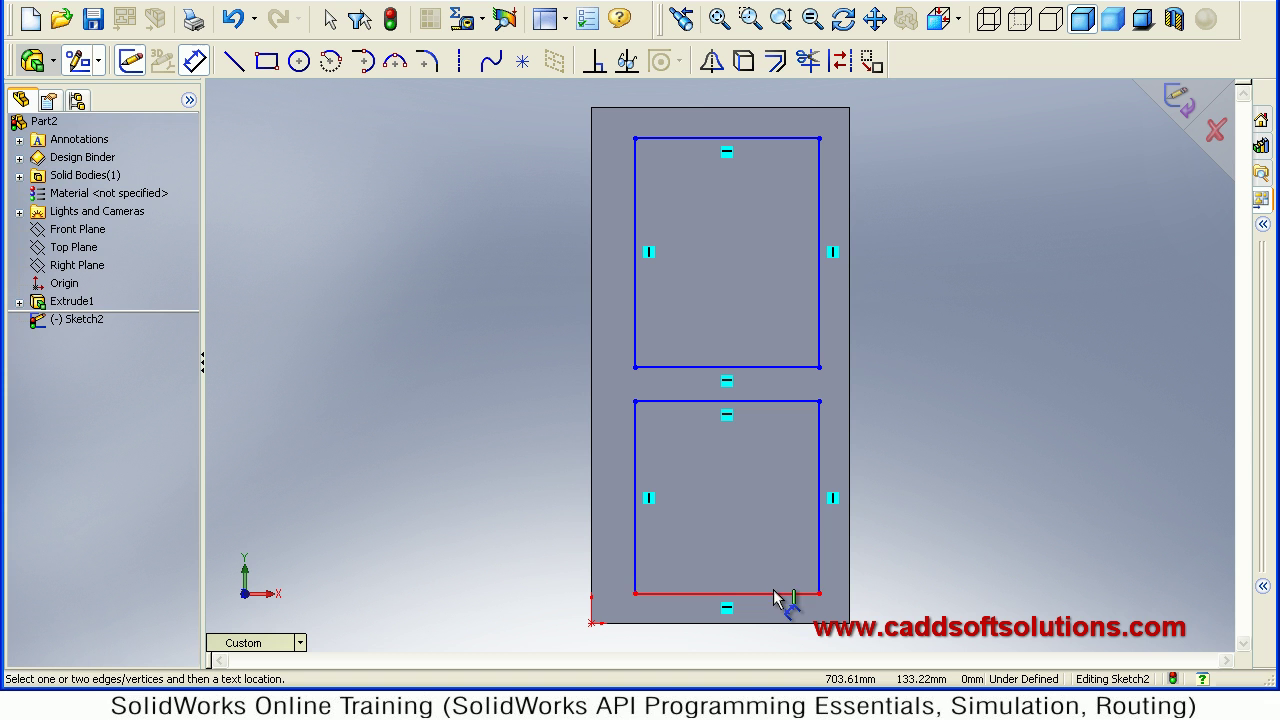
{"action": "left_click", "coordinate": [790, 627]}
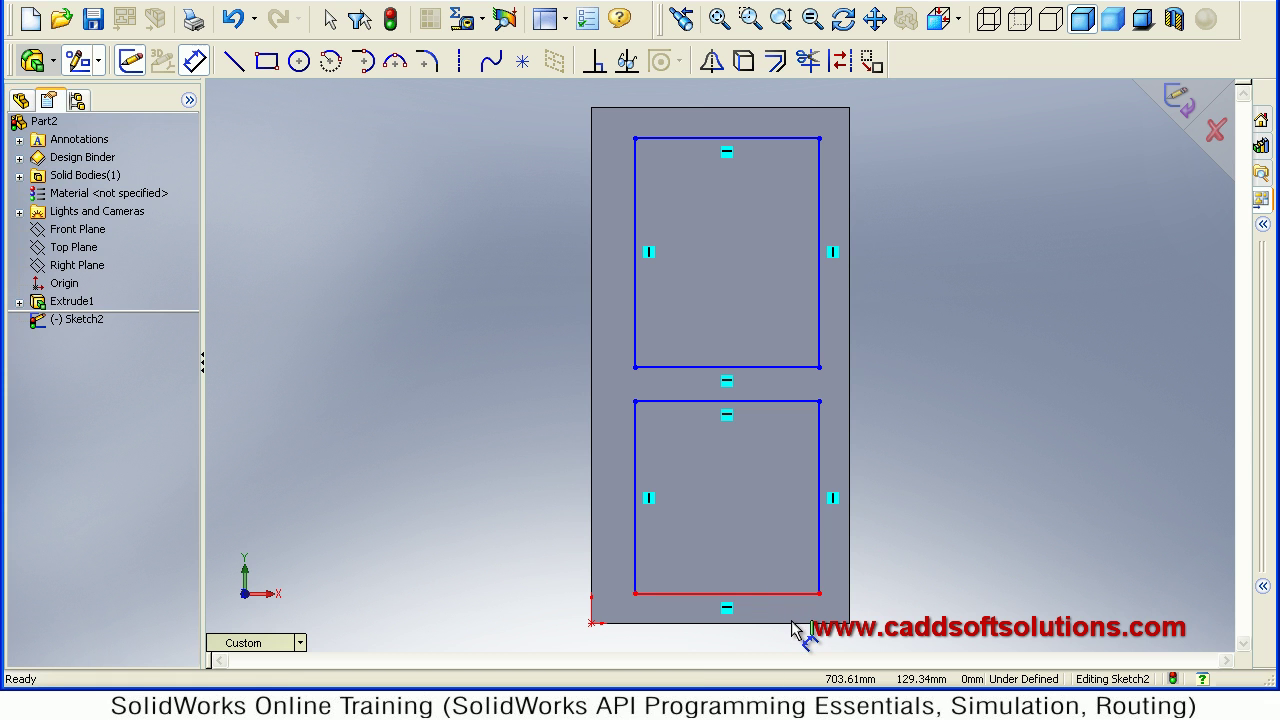
{"action": "left_click", "coordinate": [797, 624]}
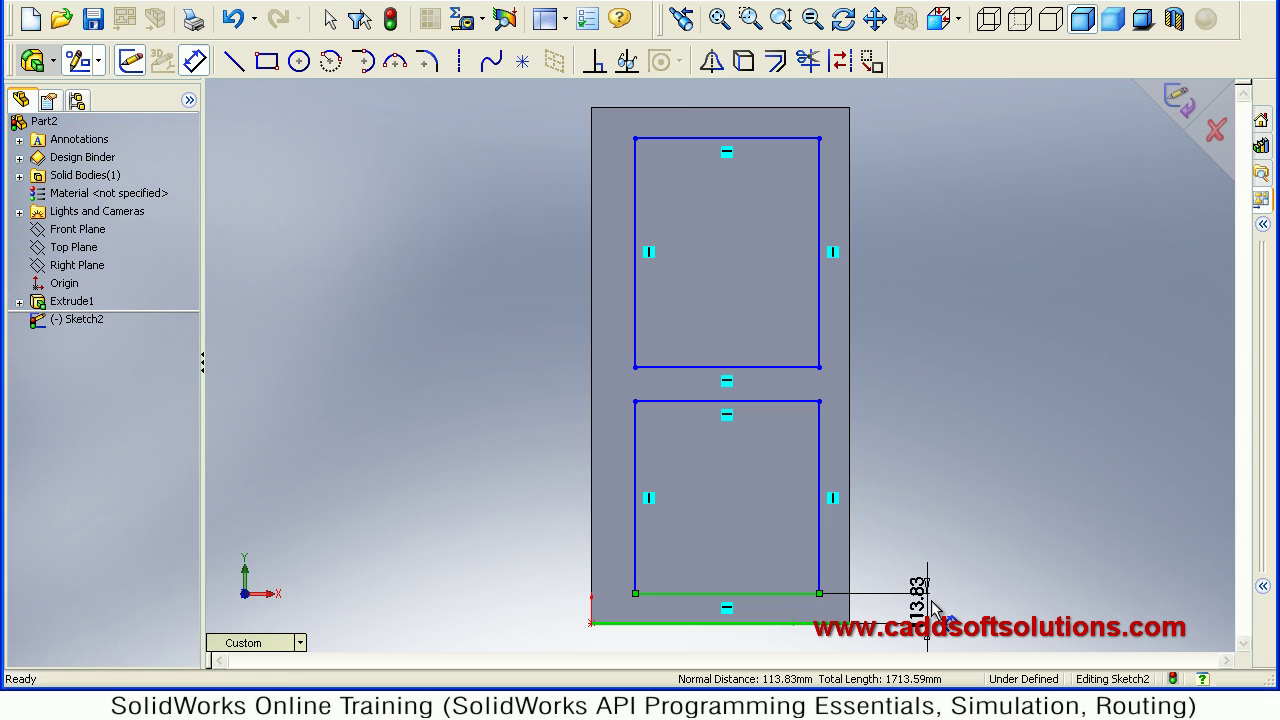
{"action": "left_click", "coordinate": [932, 607]}
{"action": "type", "text": "100"}
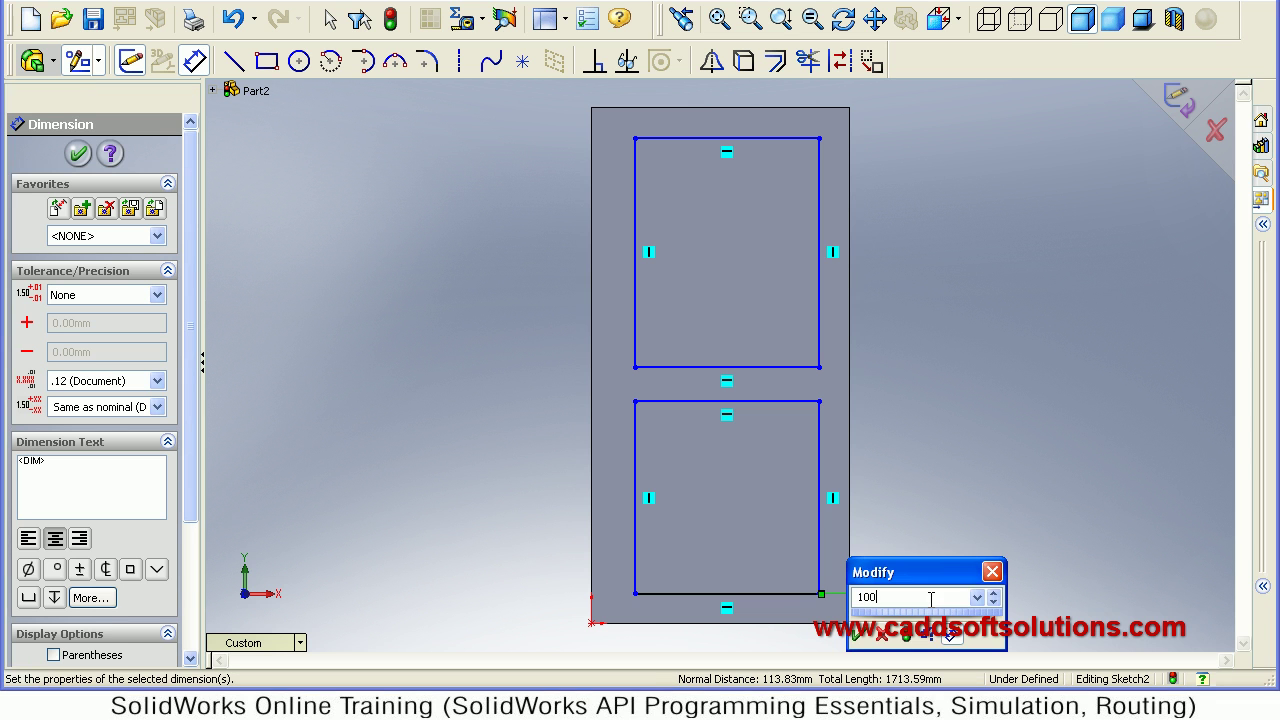
{"action": "key", "text": "Return"}
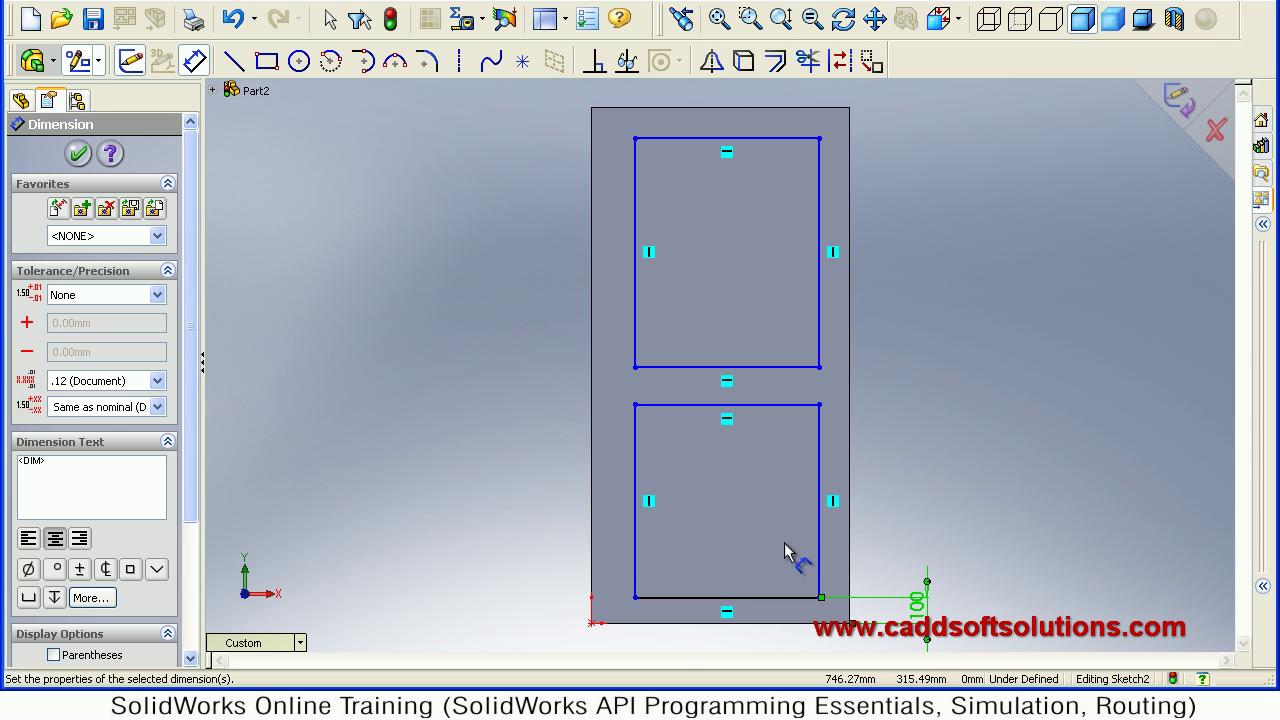
- Dimension the lower rectangle's right edge 100 mm from the door's right edge
{"action": "left_click", "coordinate": [850, 545]}
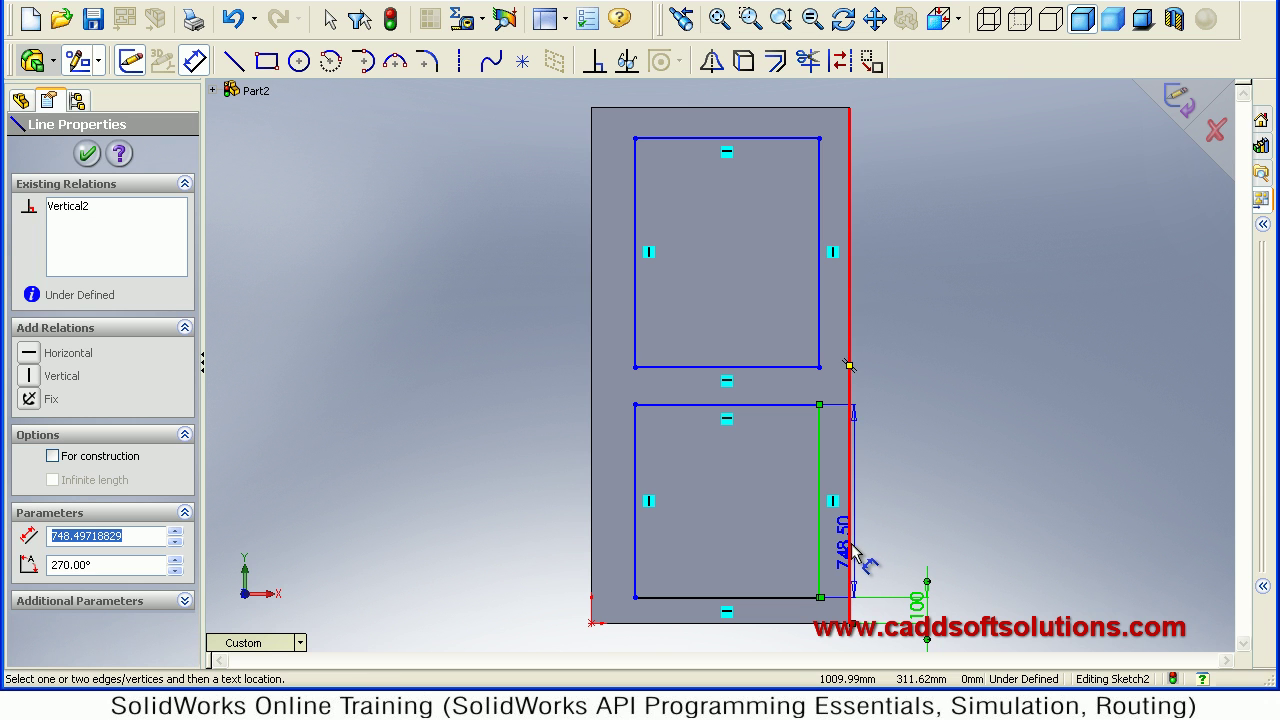
{"action": "left_click", "coordinate": [852, 552]}
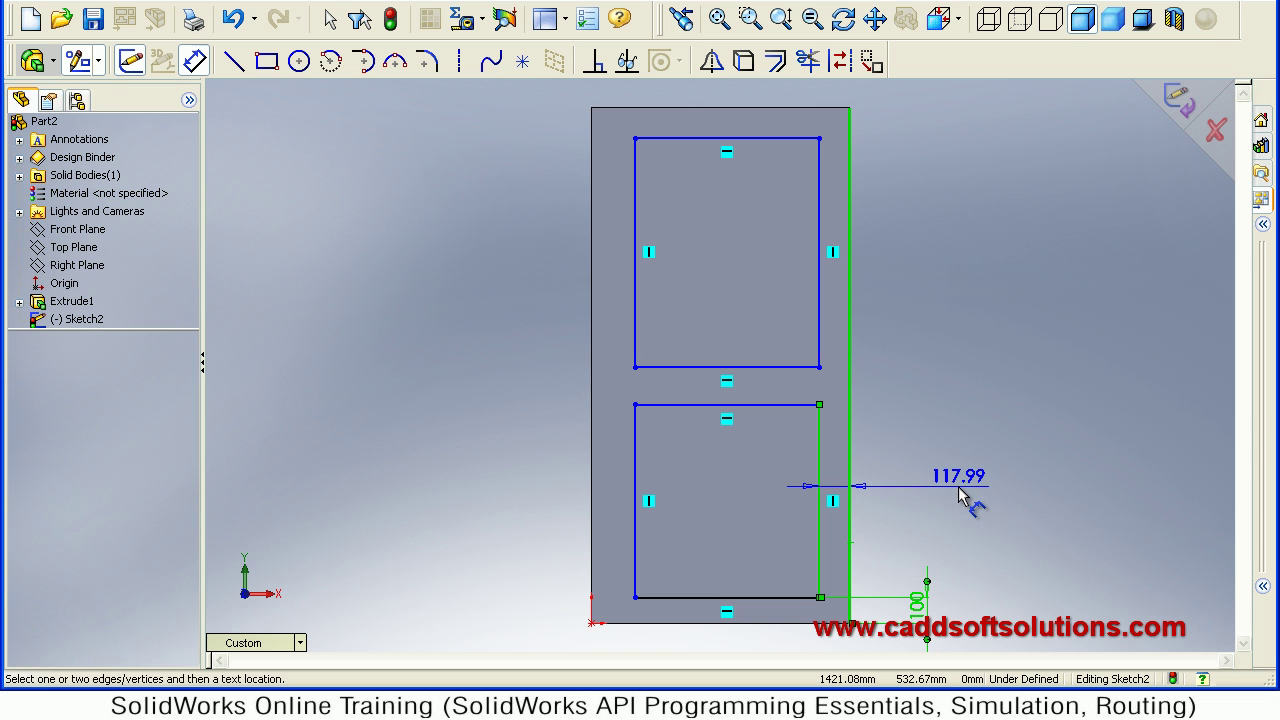
{"action": "left_click", "coordinate": [960, 497]}
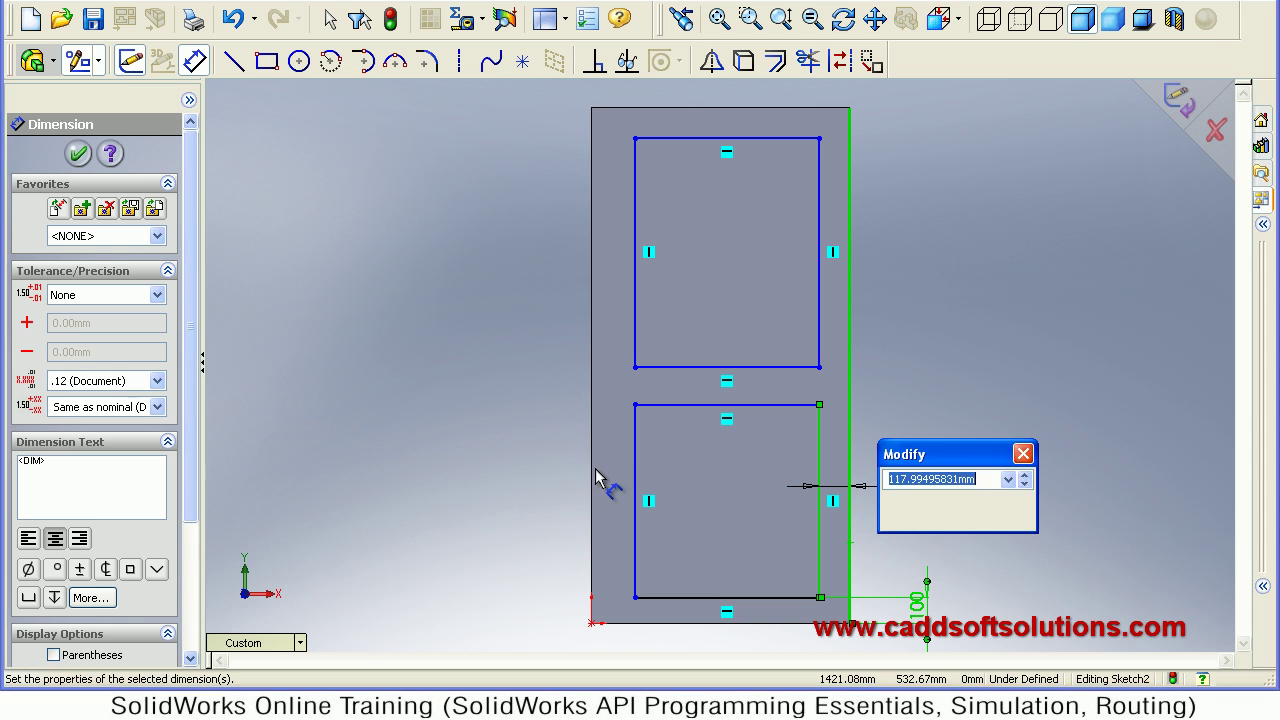
{"action": "type", "text": "100"}
{"action": "key", "text": "Return"}
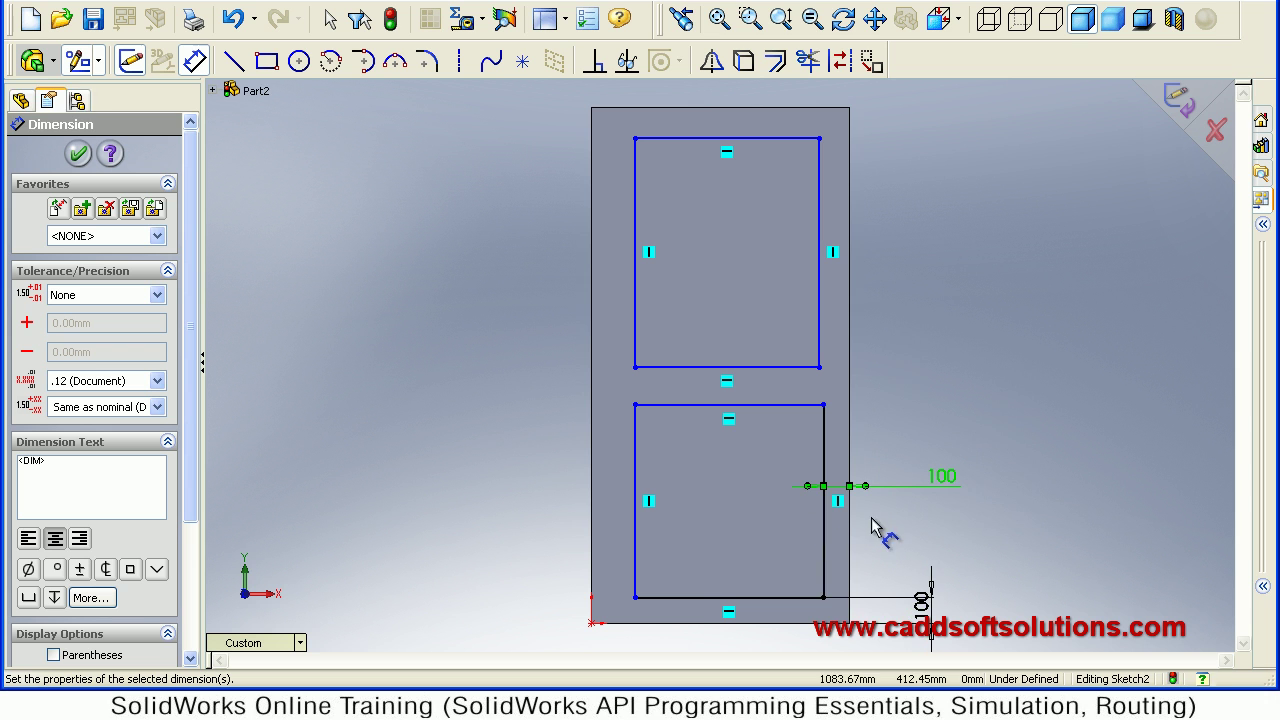
- Dimension the lower rectangle's left edge 100 mm from the door's left edge
{"action": "left_click", "coordinate": [591, 502]}
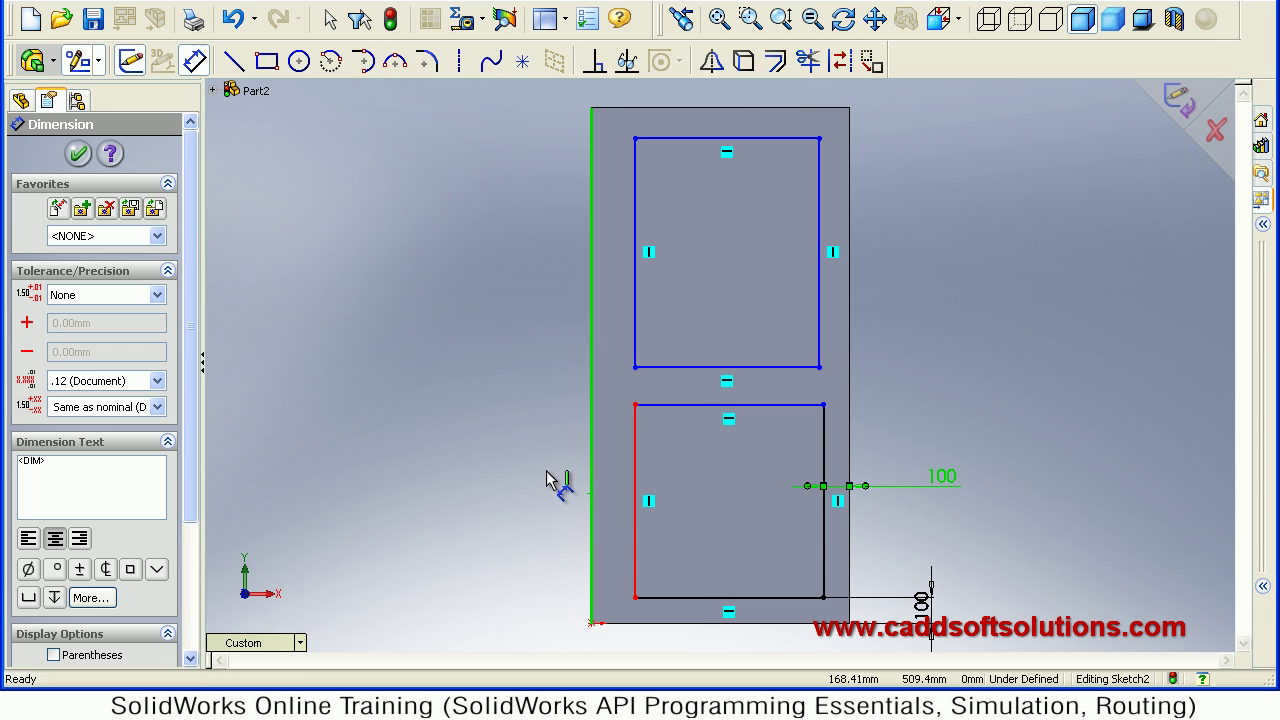
{"action": "left_click", "coordinate": [635, 480]}
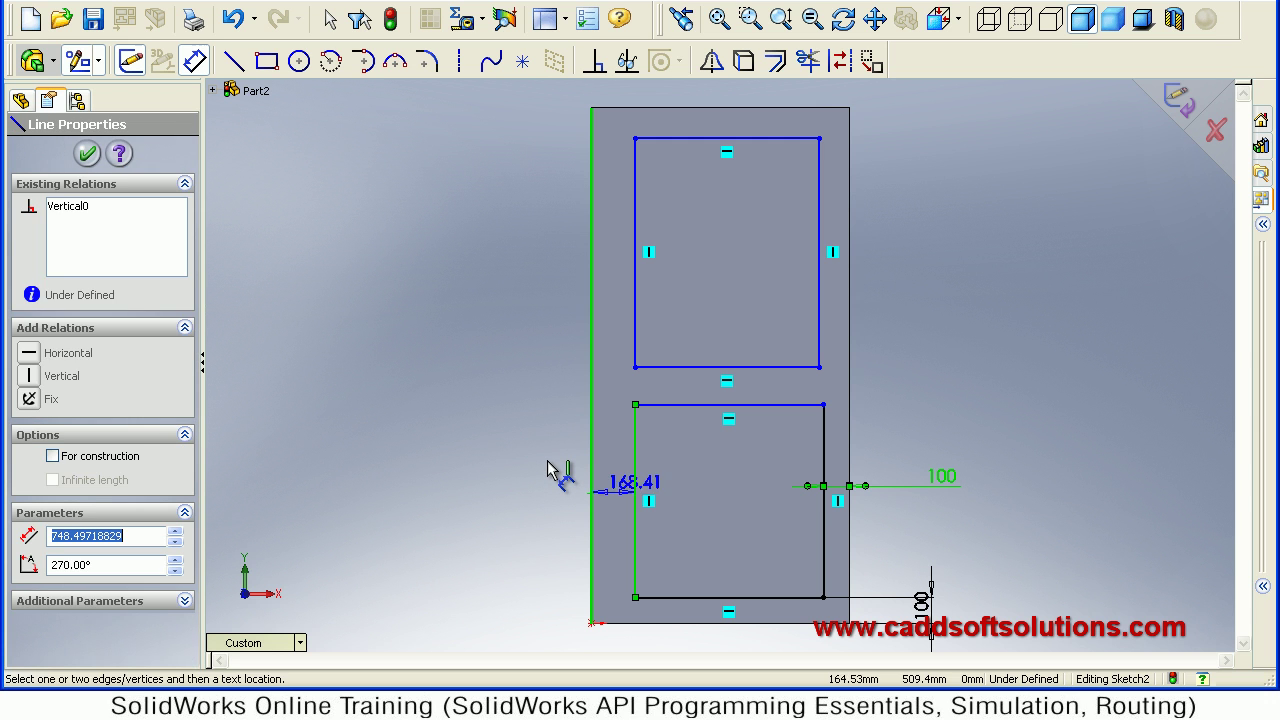
{"action": "left_click", "coordinate": [548, 467]}
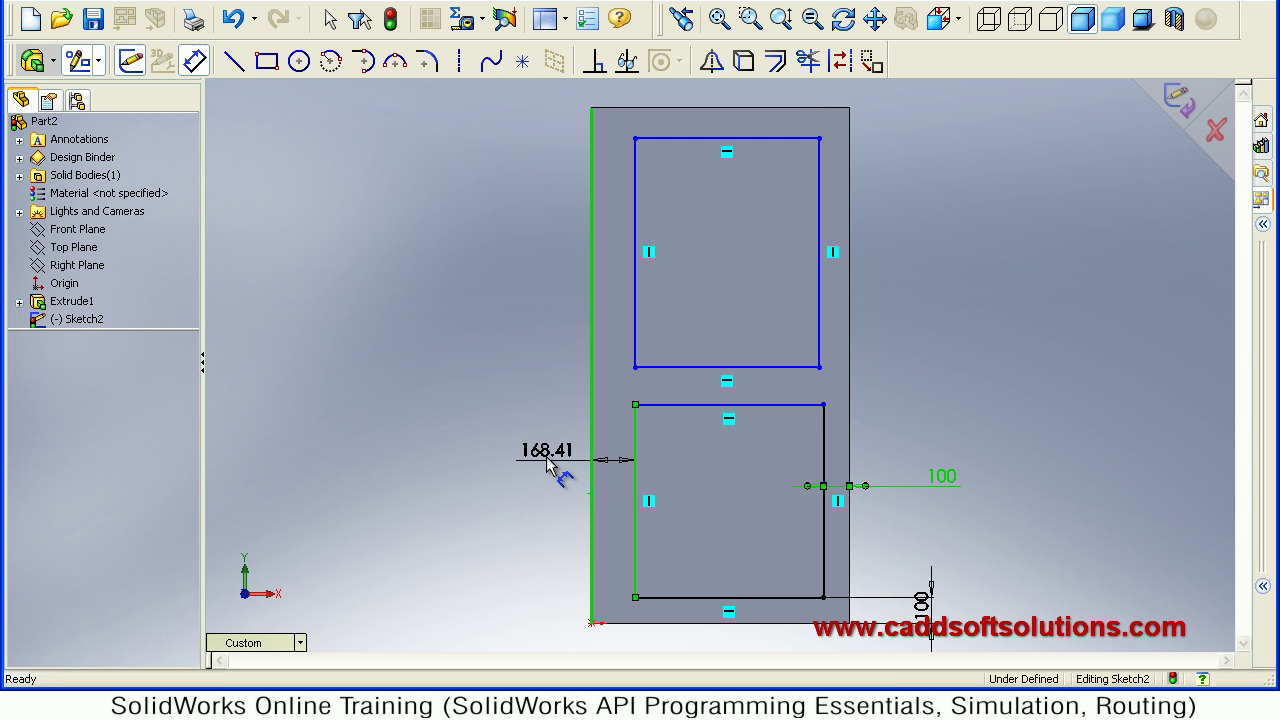
{"action": "left_click", "coordinate": [548, 452]}
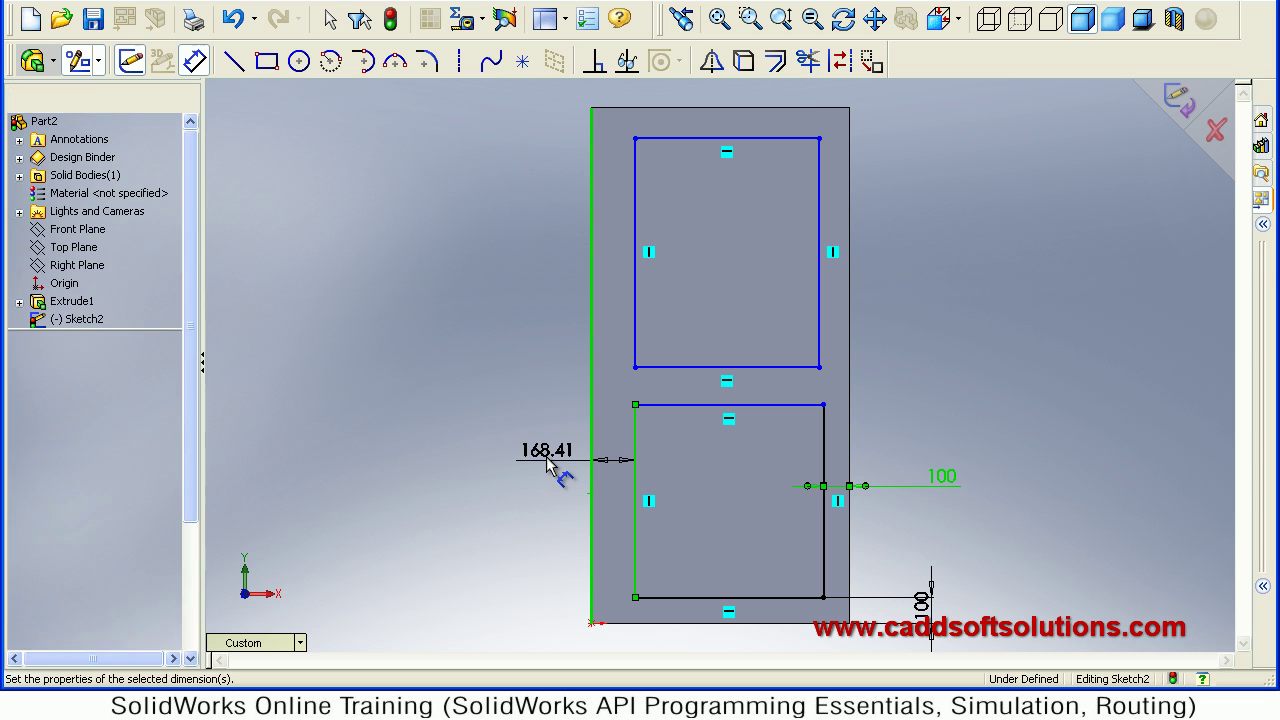
{"action": "double_click", "coordinate": [546, 453]}
{"action": "type", "text": "1000"}
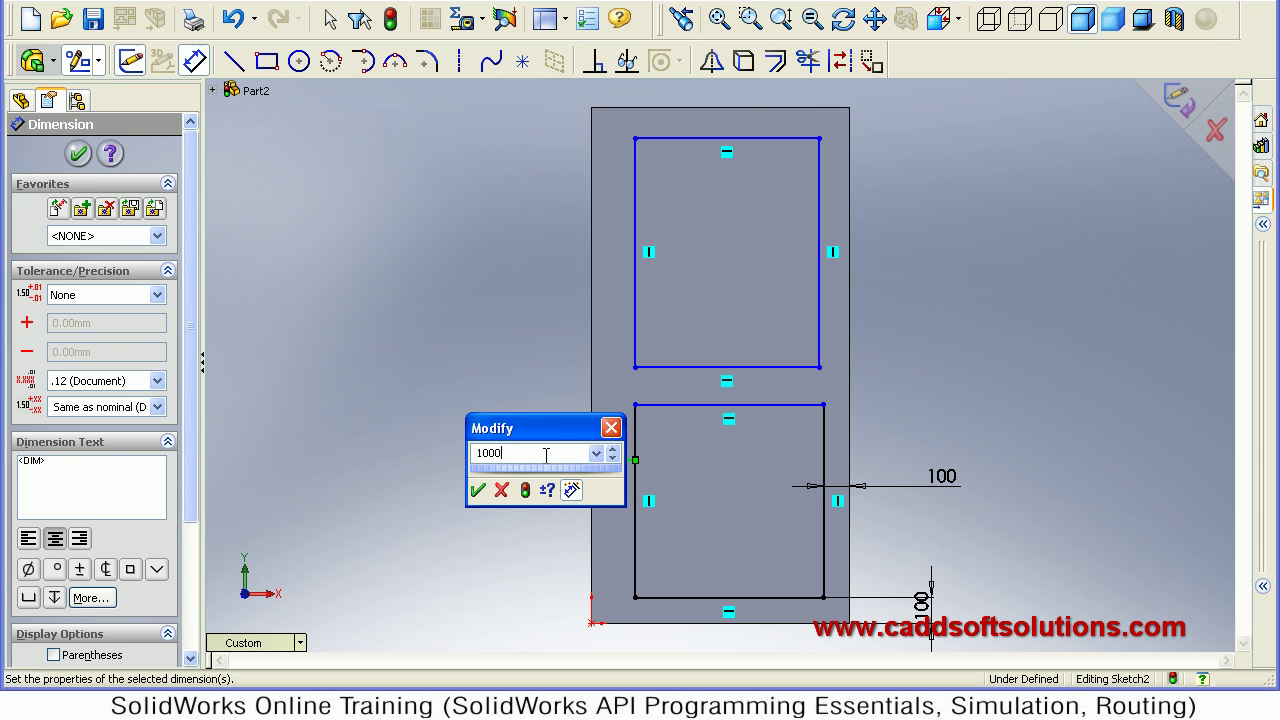
{"action": "key", "text": "Return"}
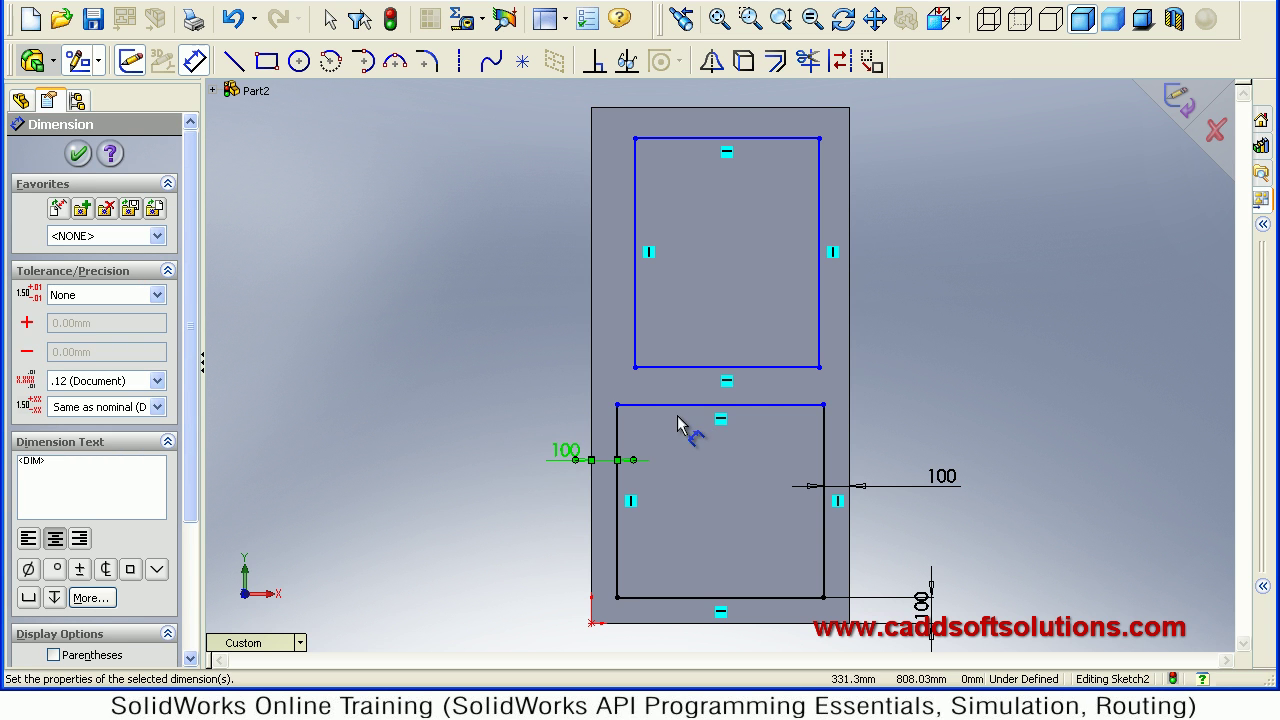
- Dimension the vertical gap between the lower and upper rectangles as 200 mm
{"action": "left_click", "coordinate": [770, 405]}
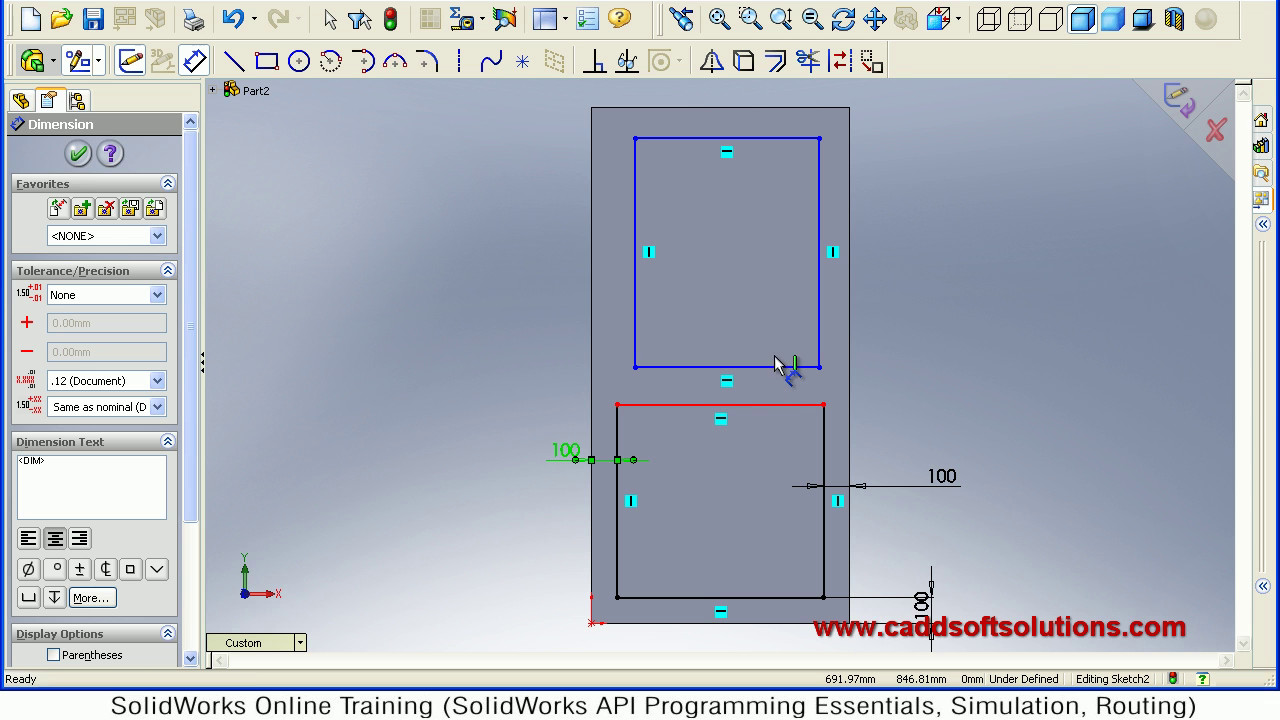
{"action": "left_click", "coordinate": [776, 367]}
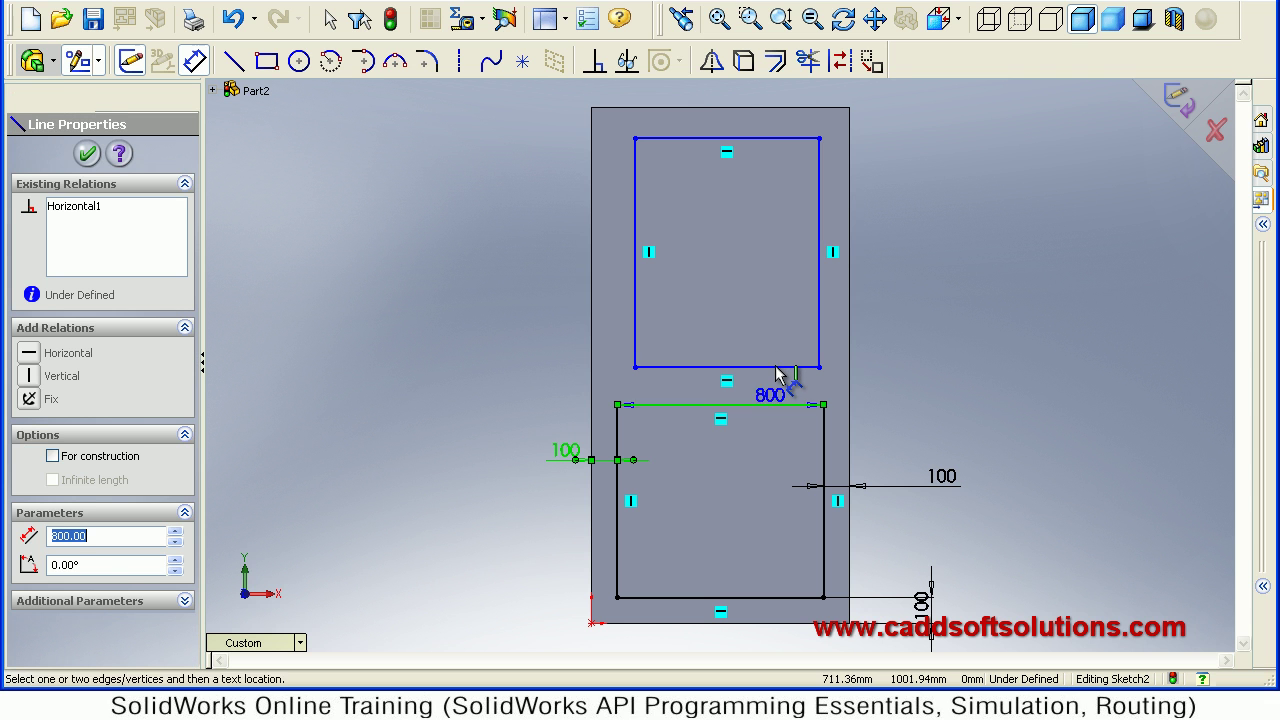
{"action": "left_click", "coordinate": [912, 395]}
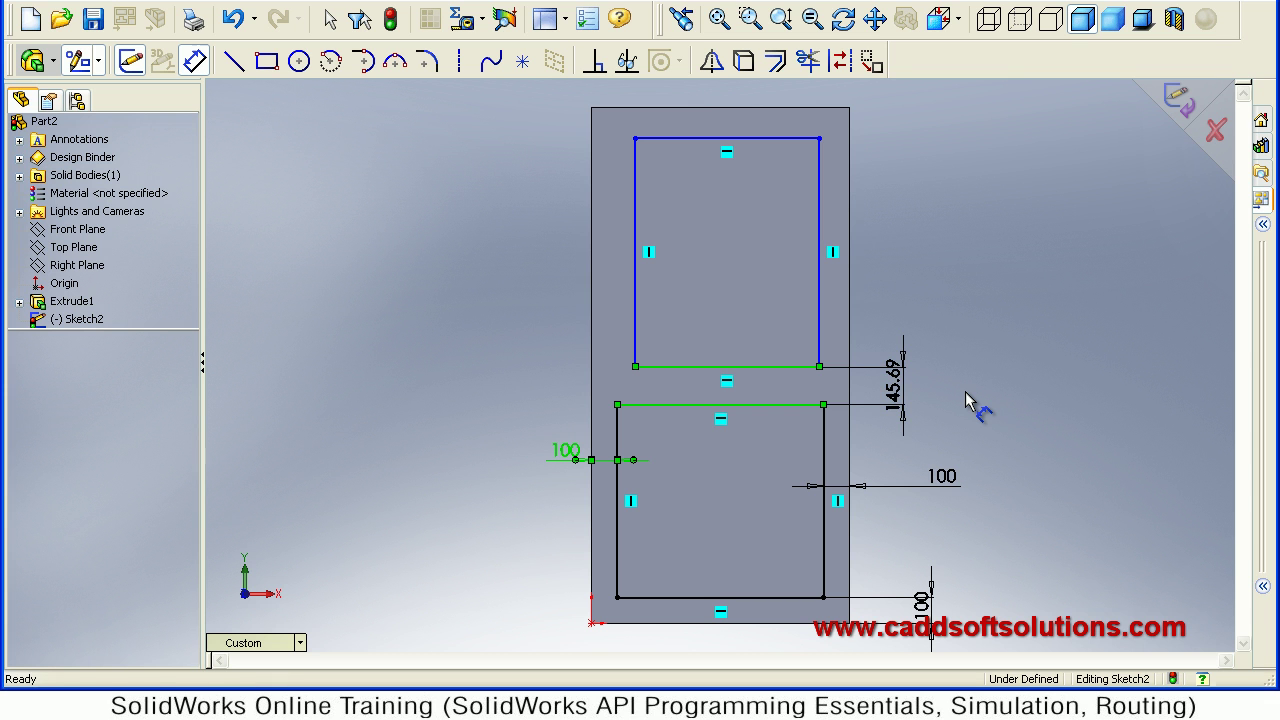
{"action": "left_click", "coordinate": [966, 400]}
{"action": "type", "text": "200"}
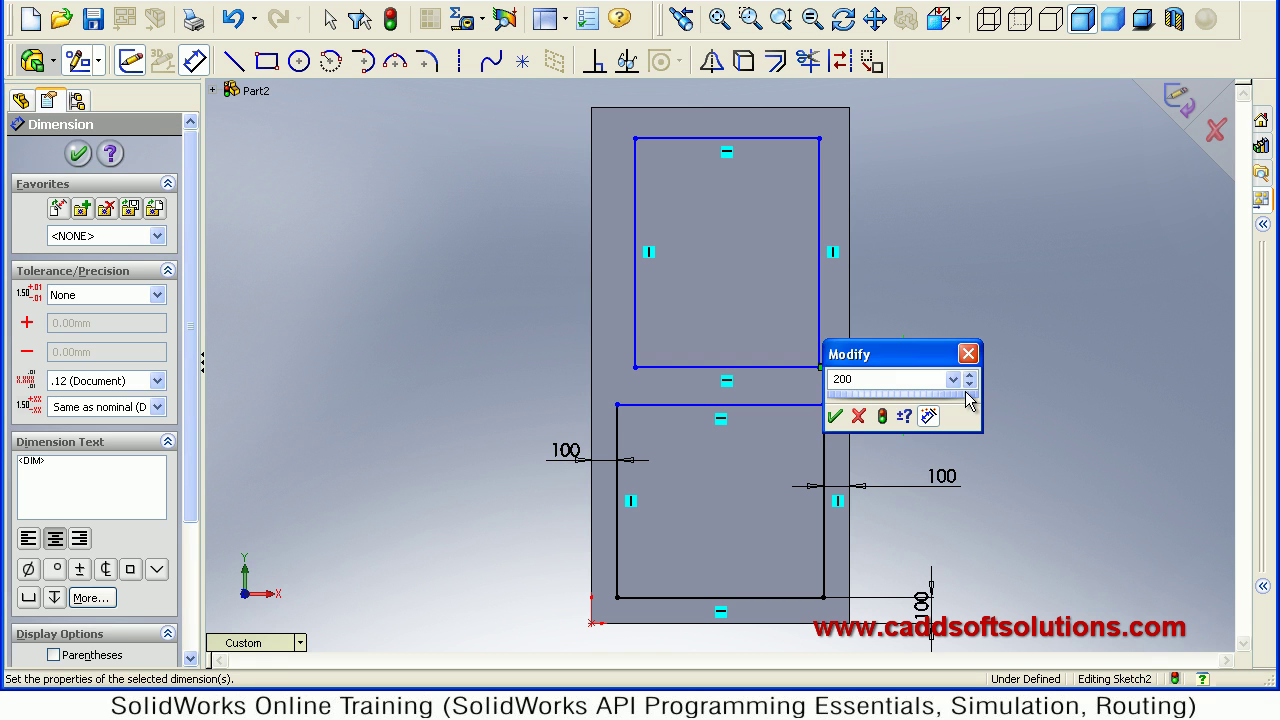
{"action": "key", "text": "Return"}
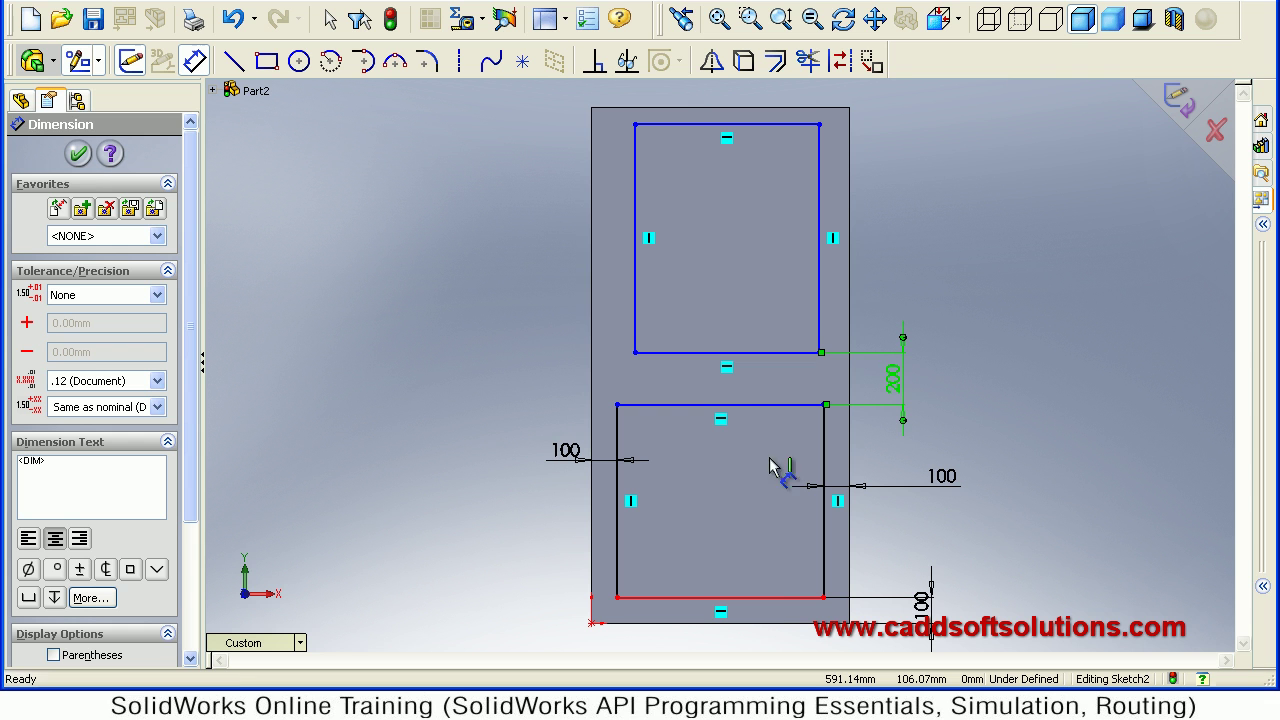
- Dimension the lower rectangle's height as 600 mm
{"action": "left_click", "coordinate": [768, 408]}
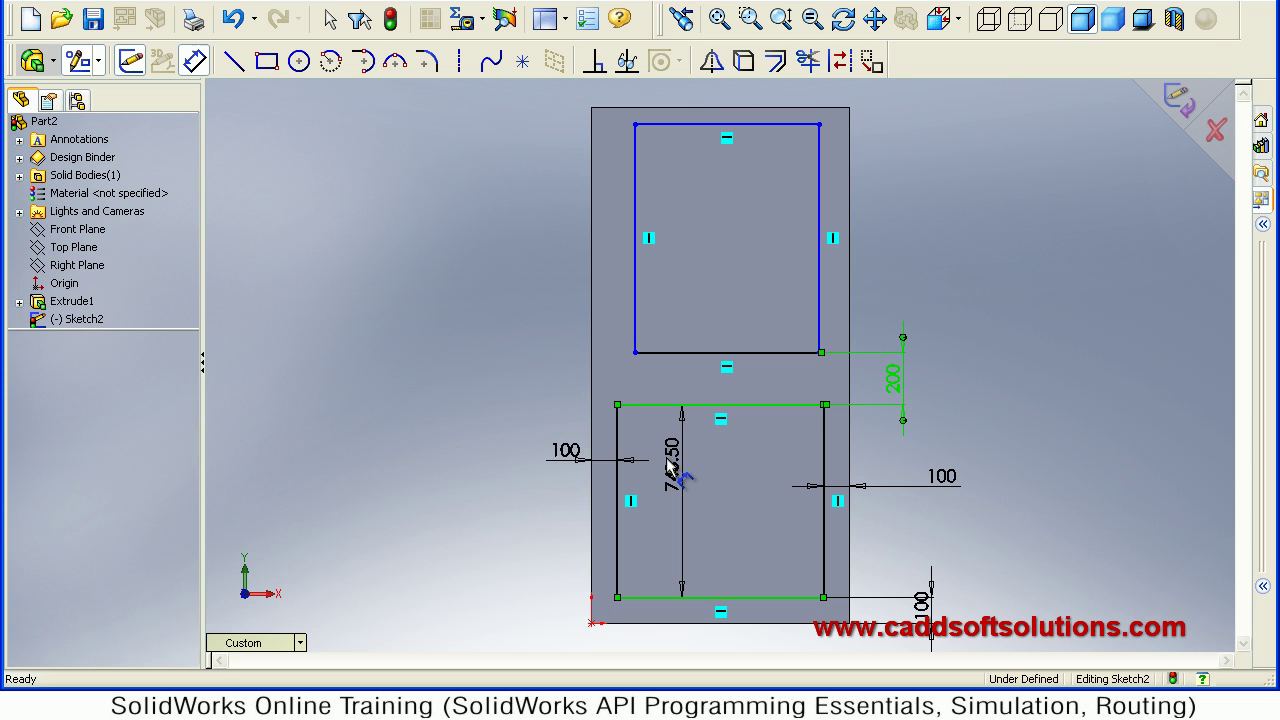
{"action": "left_click", "coordinate": [672, 463]}
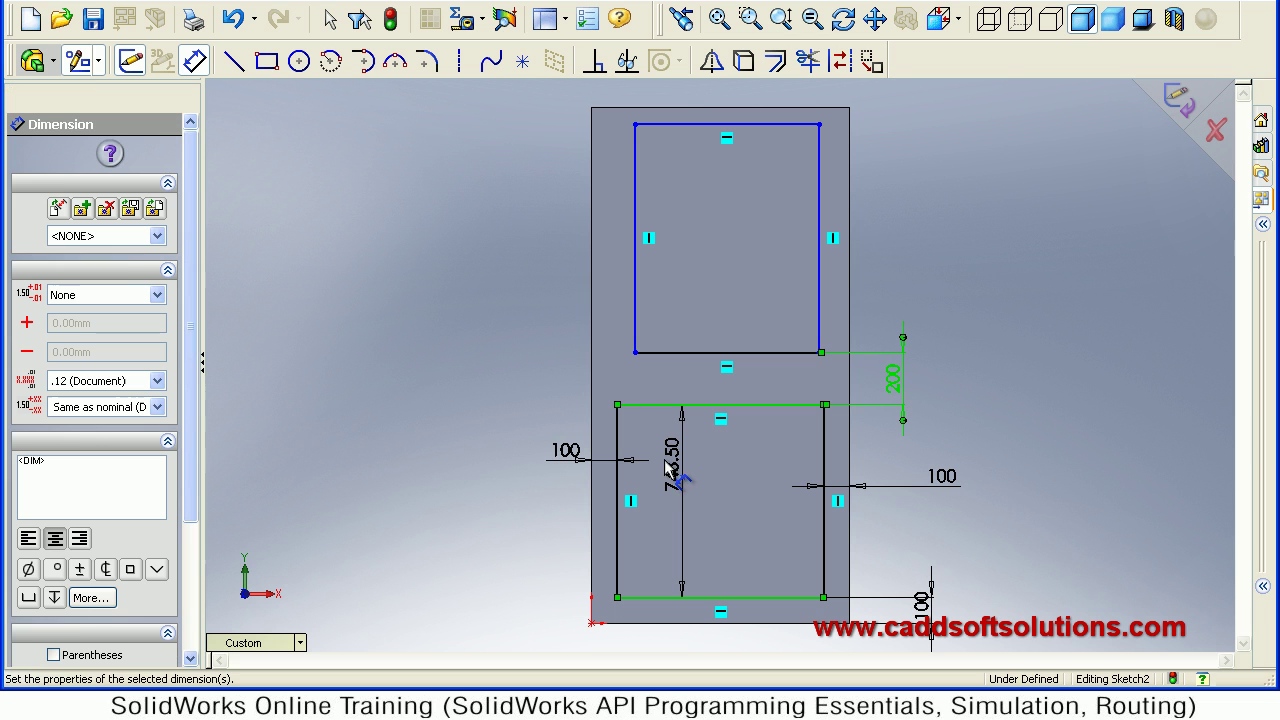
{"action": "type", "text": "600"}
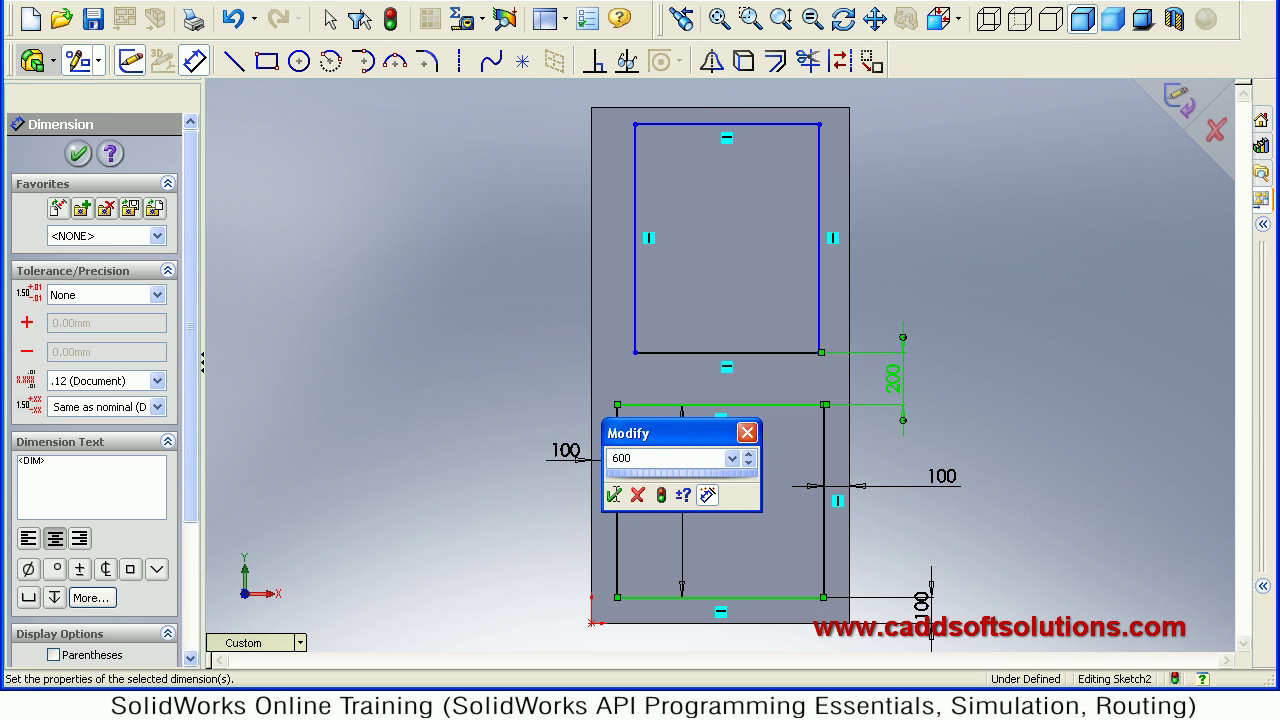
{"action": "left_click", "coordinate": [613, 494]}
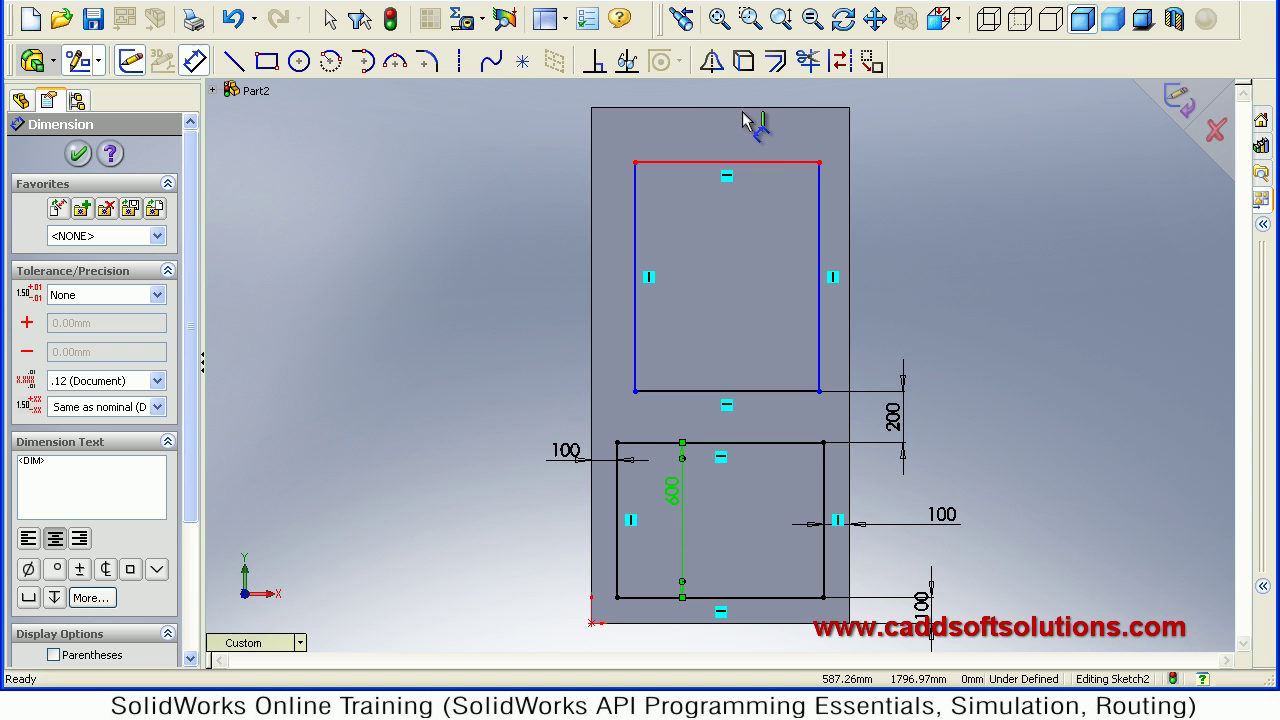
- Dimension the upper rectangle's top edge 100 mm from the door's top edge
{"action": "left_click", "coordinate": [743, 162]}
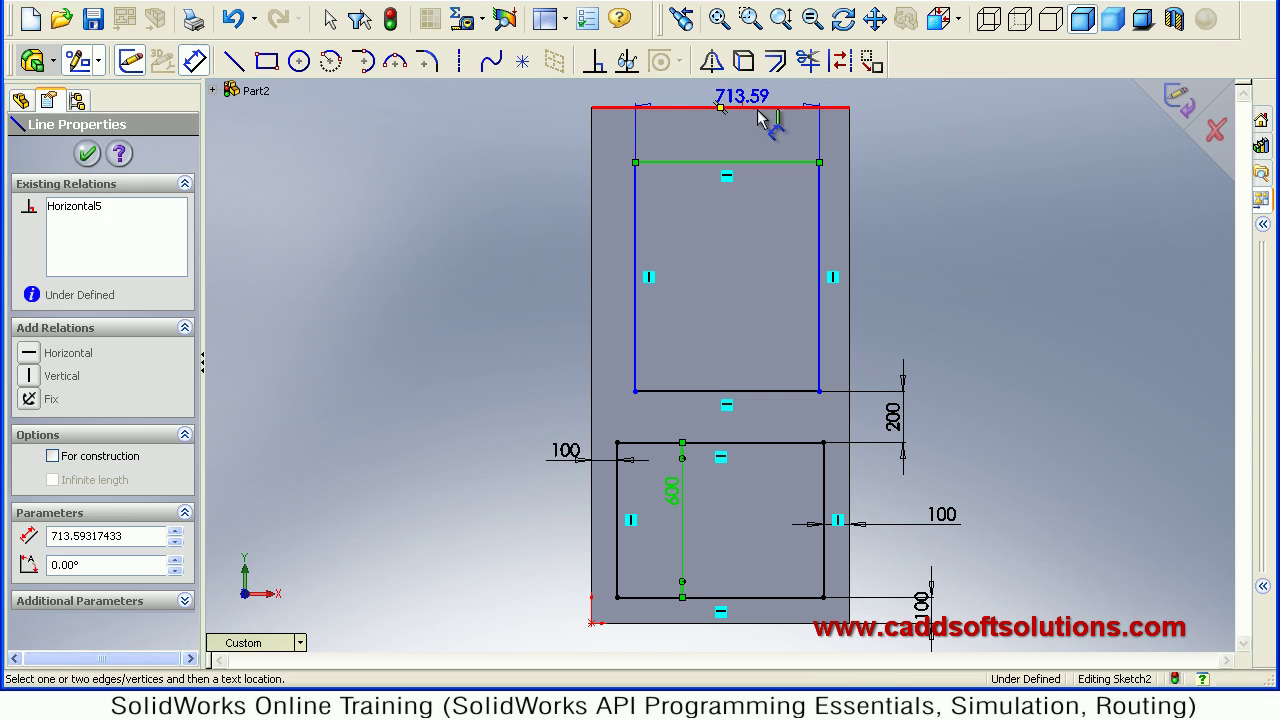
{"action": "left_click", "coordinate": [757, 108]}
{"action": "left_click", "coordinate": [946, 134]}
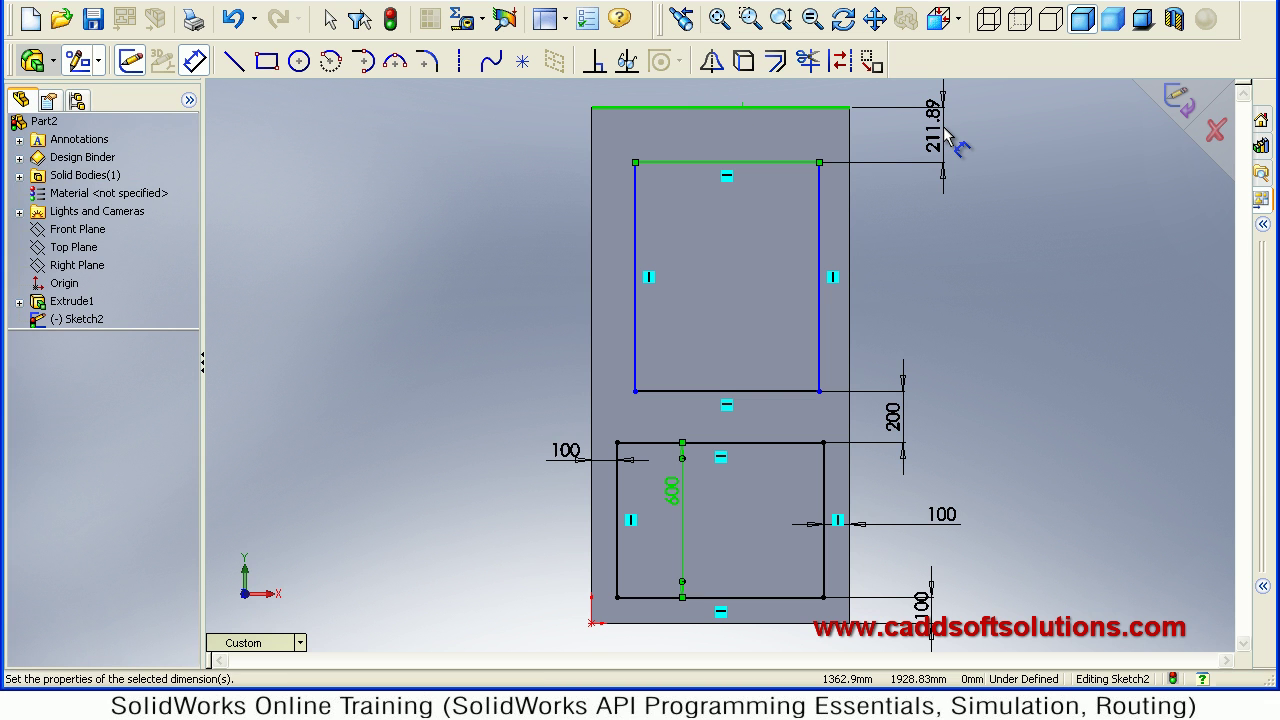
{"action": "type", "text": "100"}
{"action": "key", "text": "Return"}
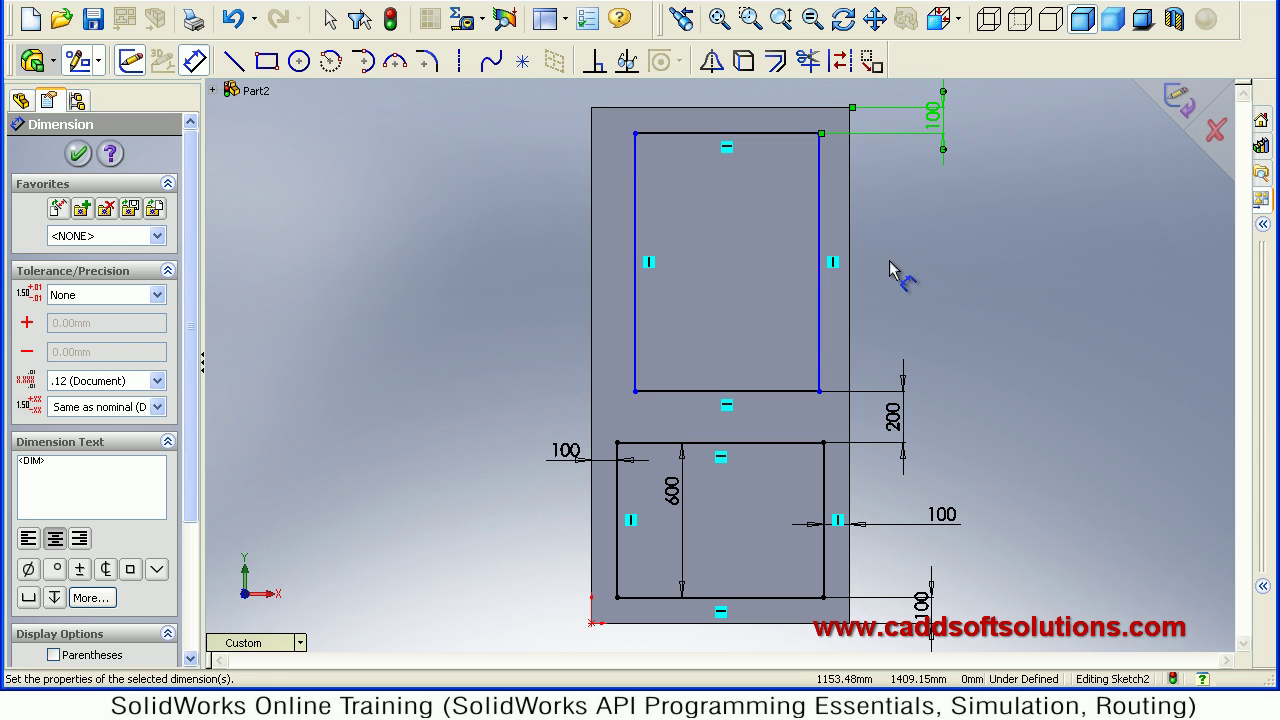
{"action": "key", "text": "Escape"}
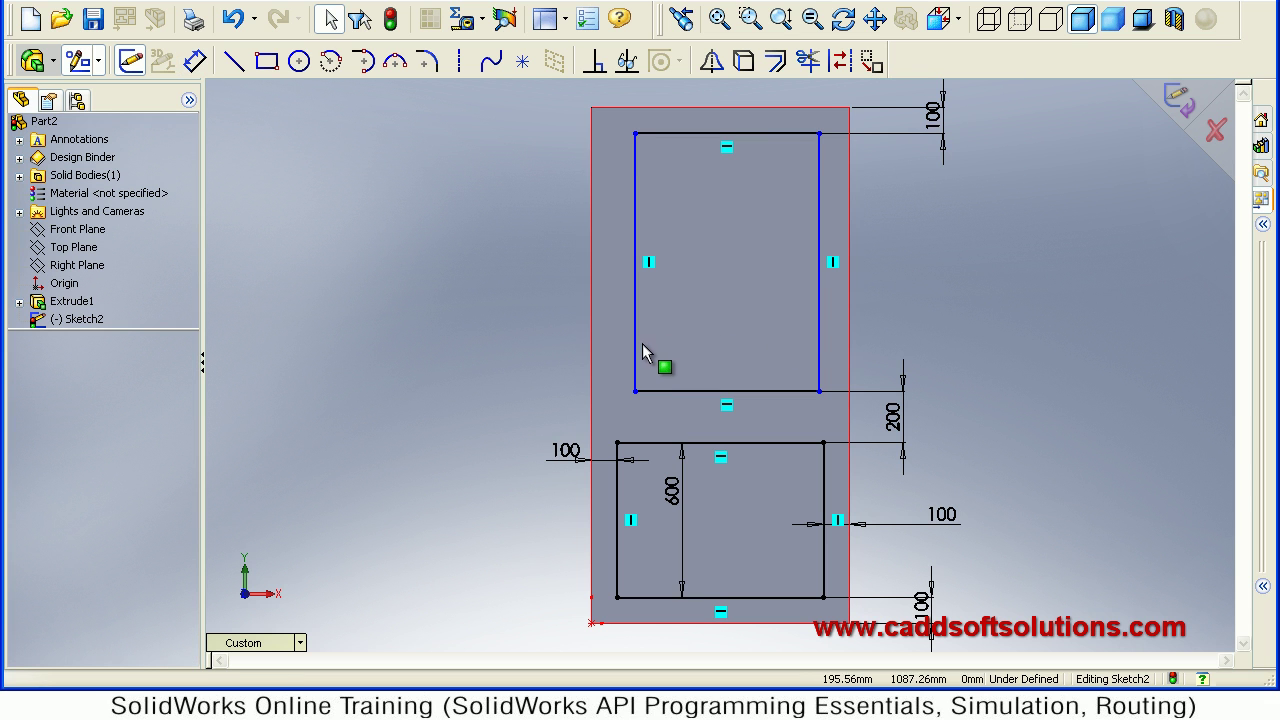
- Make the left edges of the two rectangles collinear, and do the same for their right edges
{"action": "left_click", "coordinate": [617, 570]}
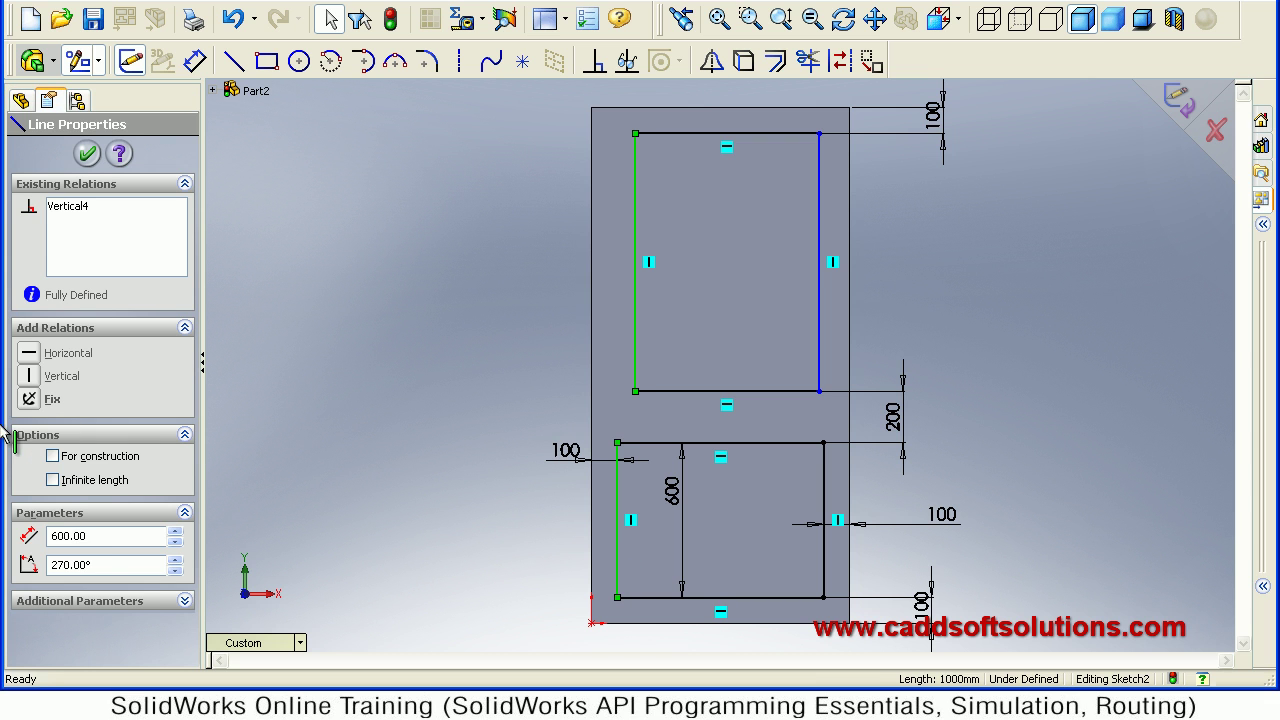
{"action": "left_click", "coordinate": [28, 517]}
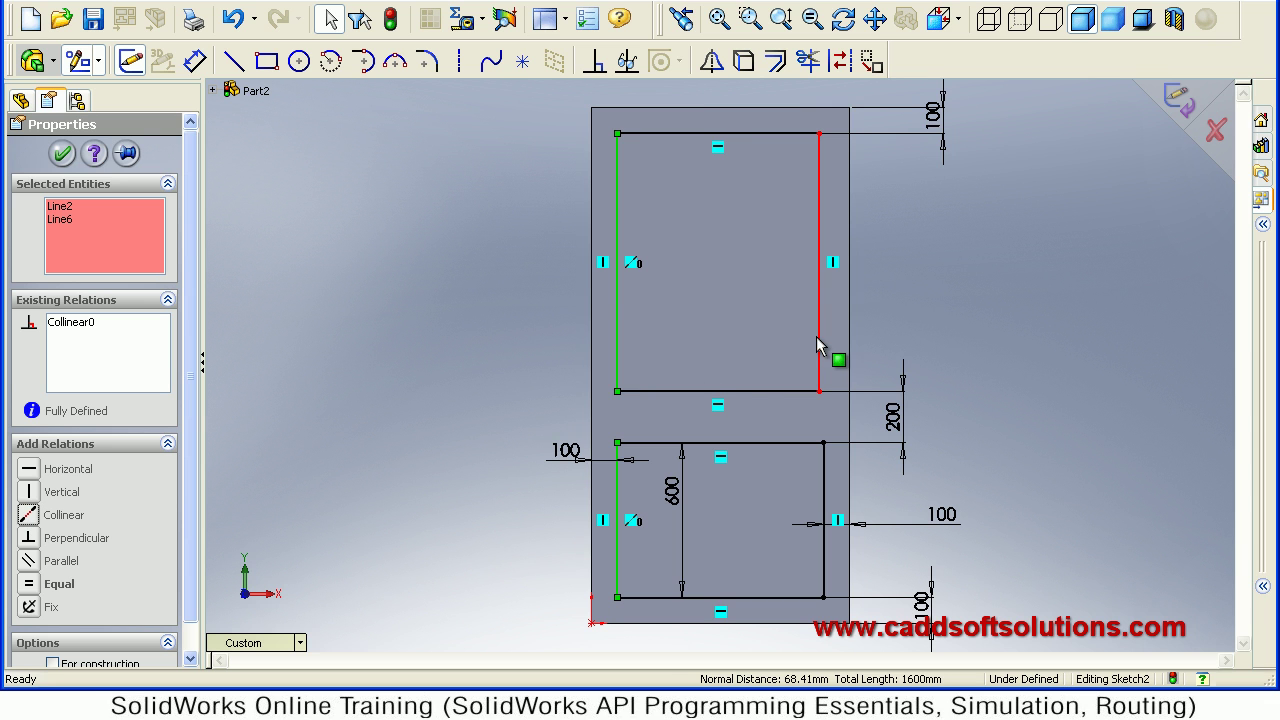
{"action": "left_click", "coordinate": [824, 500]}
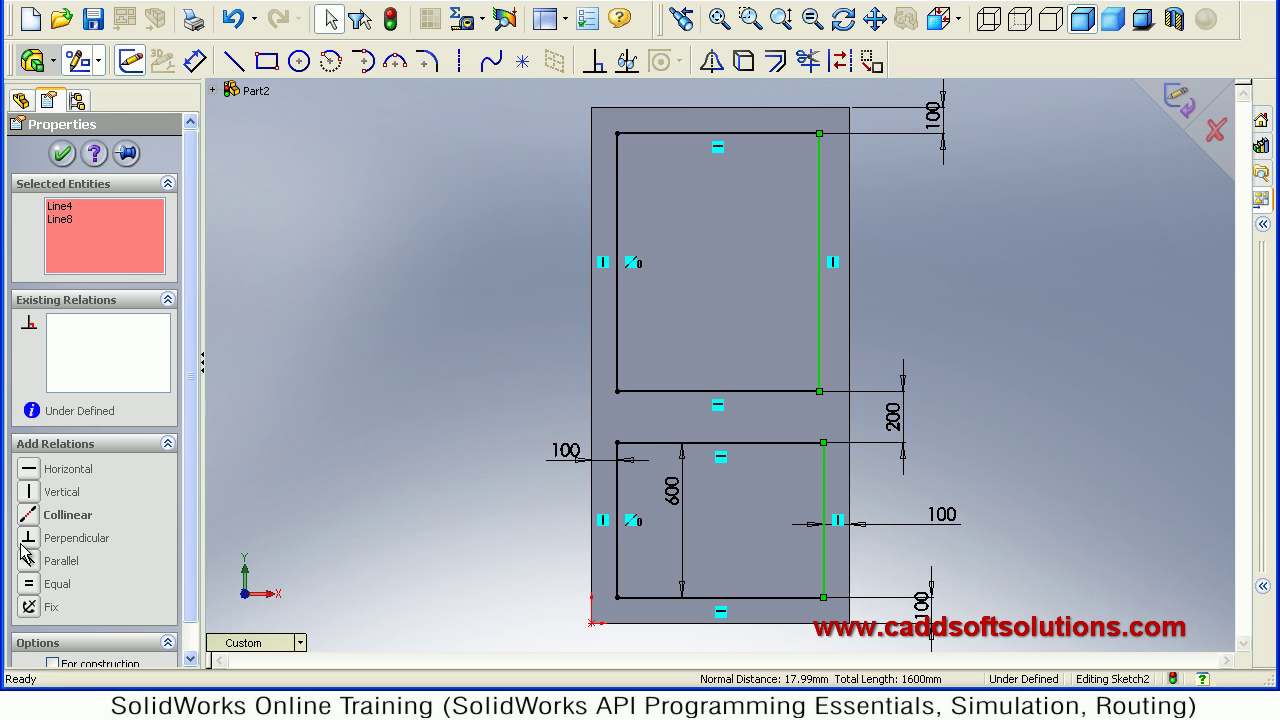
{"action": "left_click", "coordinate": [36, 519]}
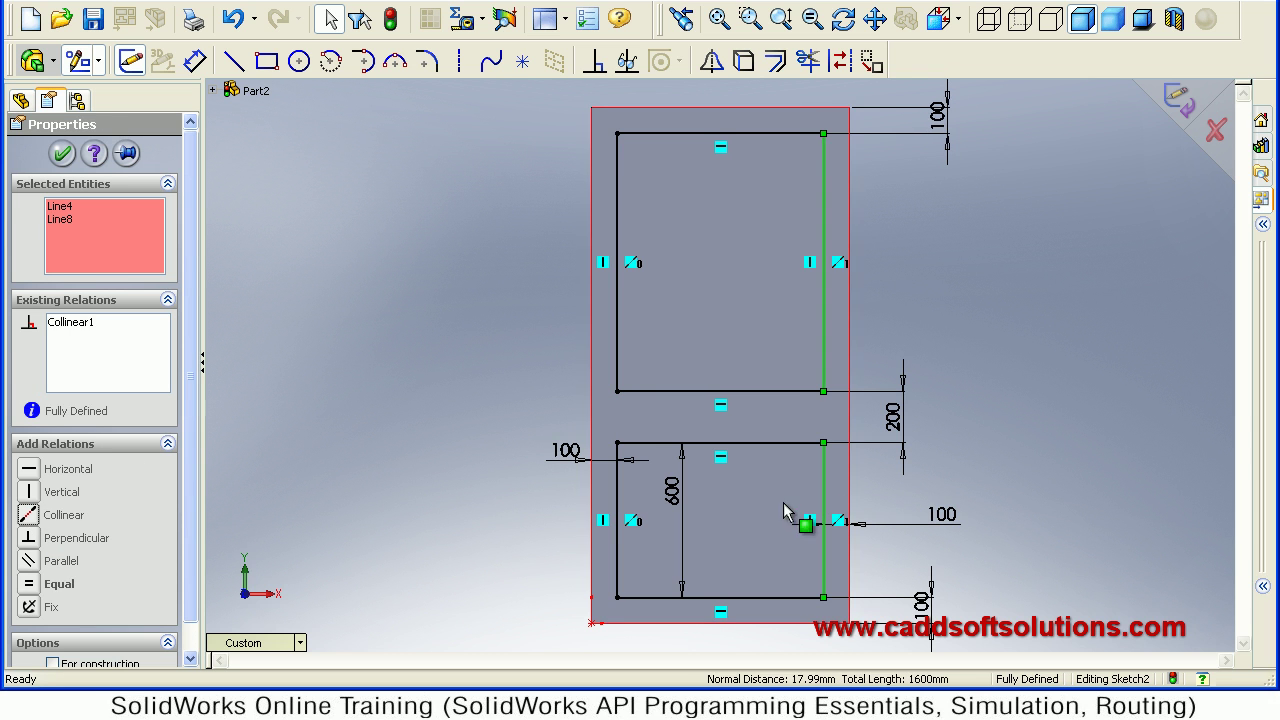
{"action": "key", "text": "Escape"}
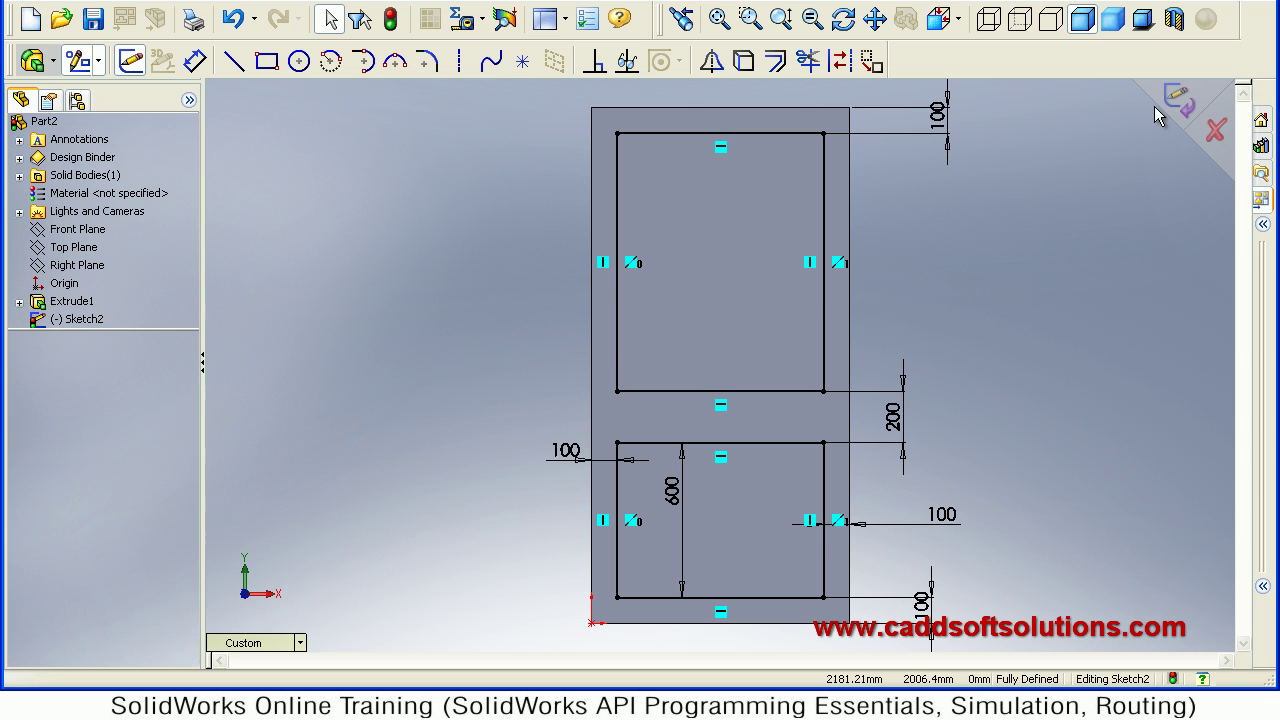
- Finish the sketch and cut-extrude both rectangles into the door to a blind depth of 25 mm
{"action": "left_click", "coordinate": [1177, 108]}
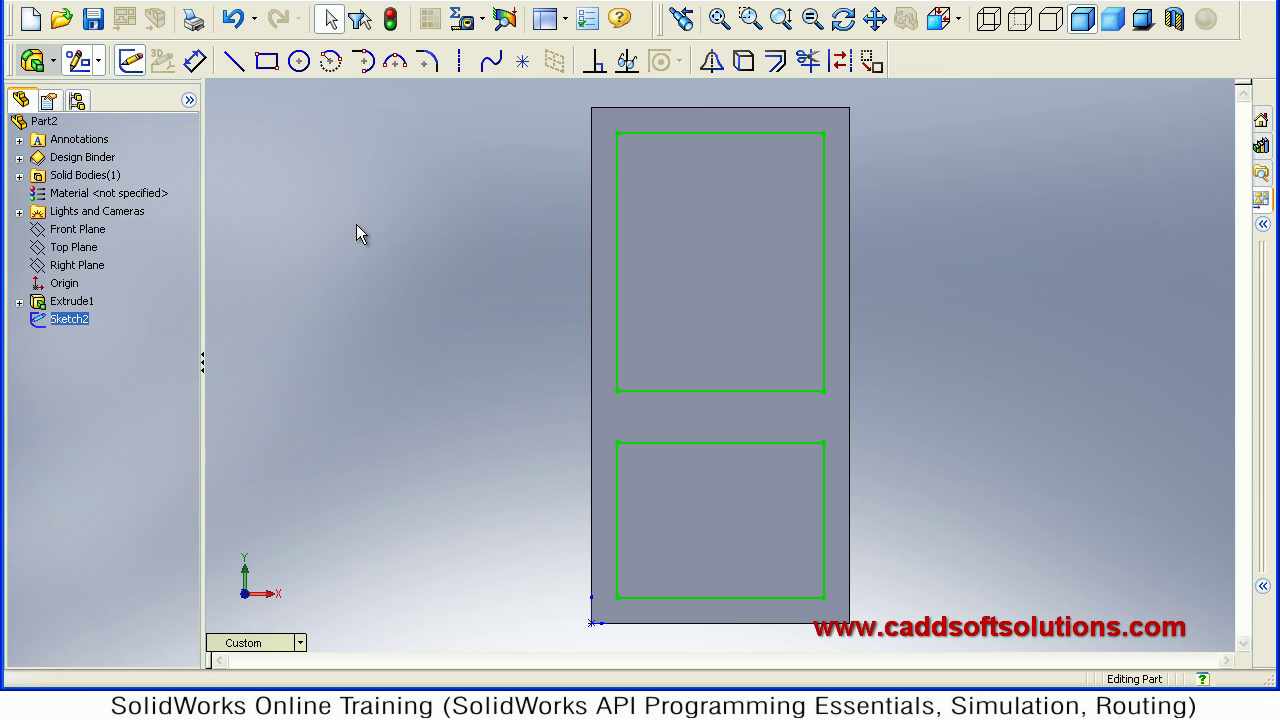
{"action": "left_click", "coordinate": [31, 62]}
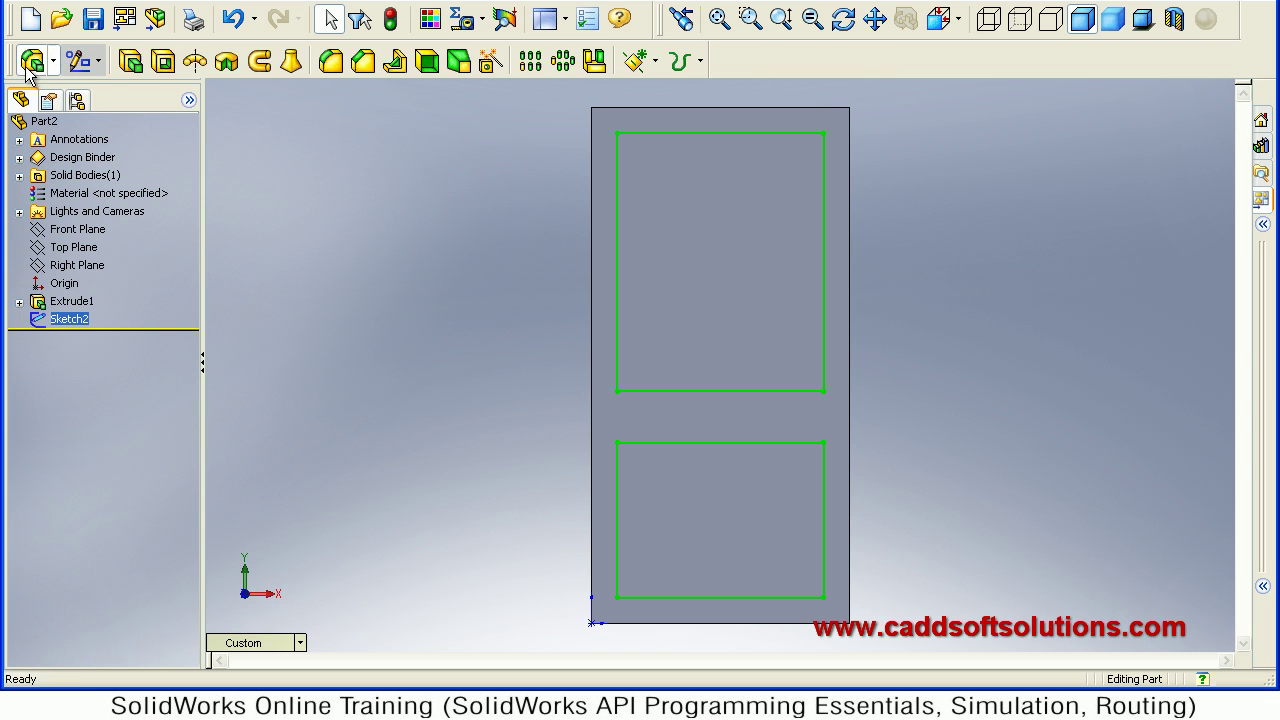
{"action": "left_click", "coordinate": [162, 65]}
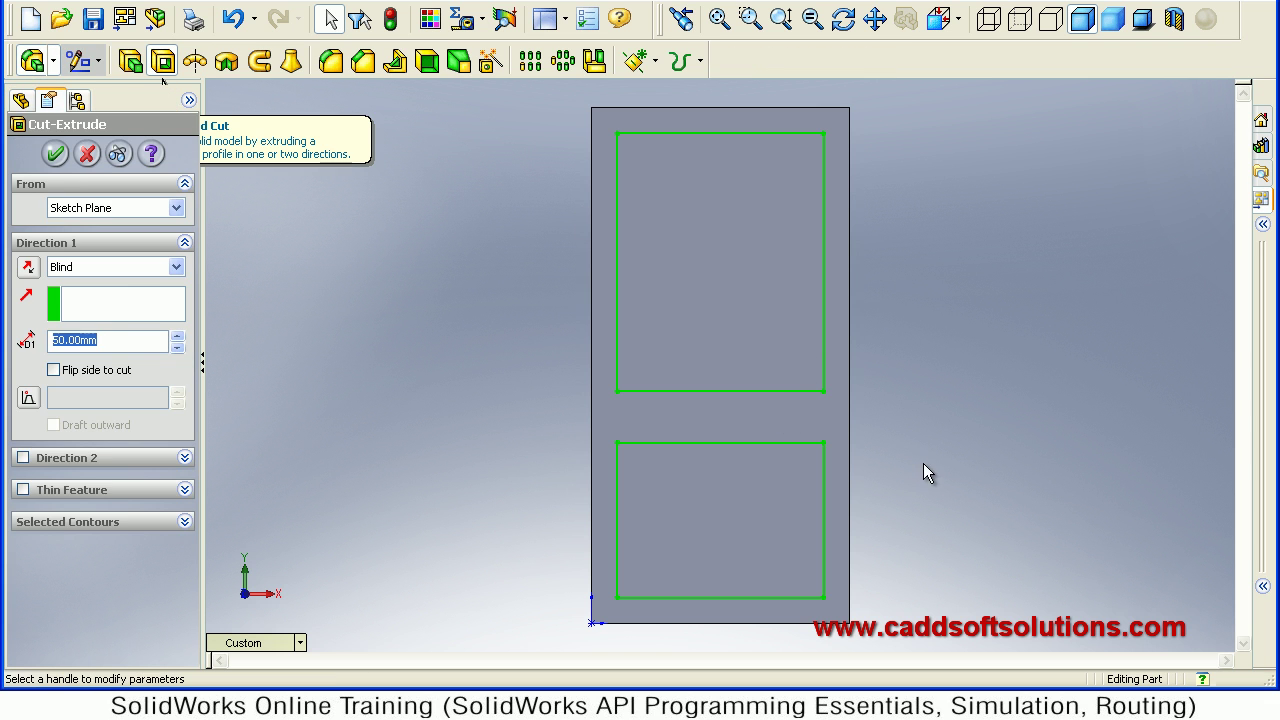
{"action": "middle_click_drag", "start_coordinate": [871, 471], "coordinate": [777, 463]}
{"action": "left_click", "coordinate": [141, 341]}
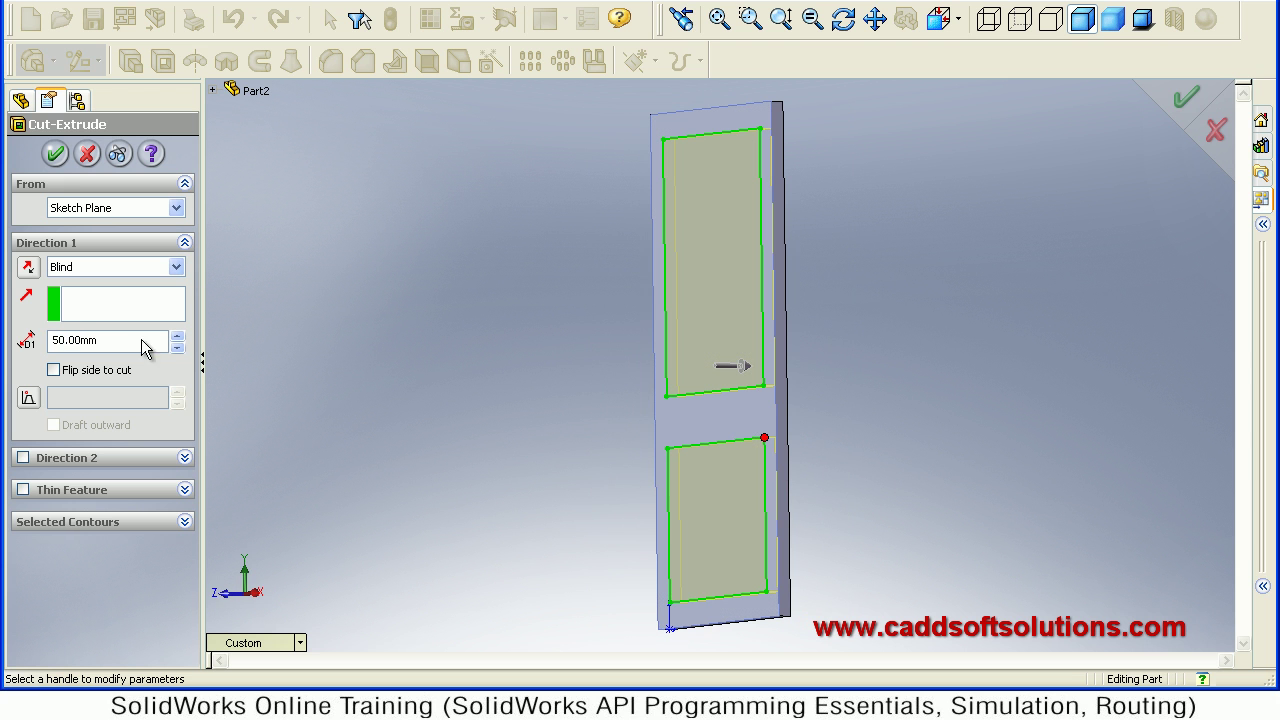
{"action": "type", "text": "25"}
{"action": "key", "text": "Return"}
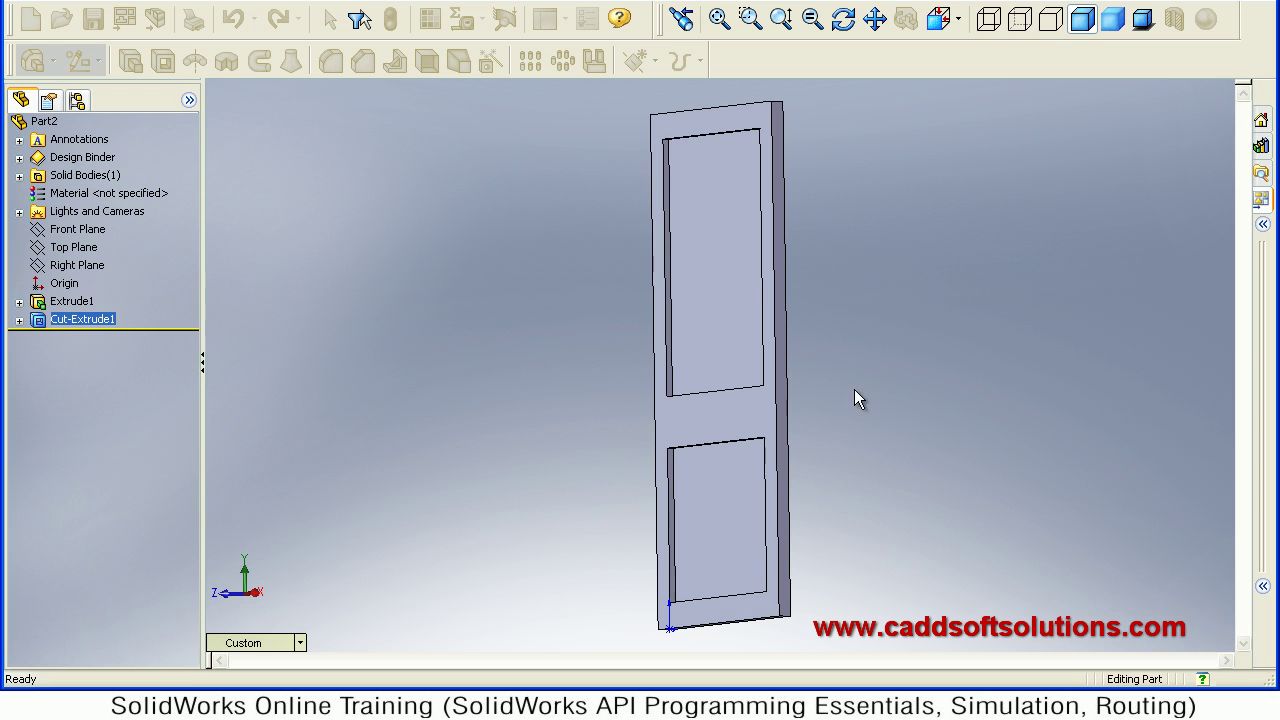
- Start a constant-radius fillet and select the four front edges of the upper panel recess
{"action": "middle_click_drag", "start_coordinate": [828, 420], "coordinate": [898, 276]}
{"action": "scroll", "coordinate": [796, 240], "scroll_direction": "down", "scroll_amount": 3}
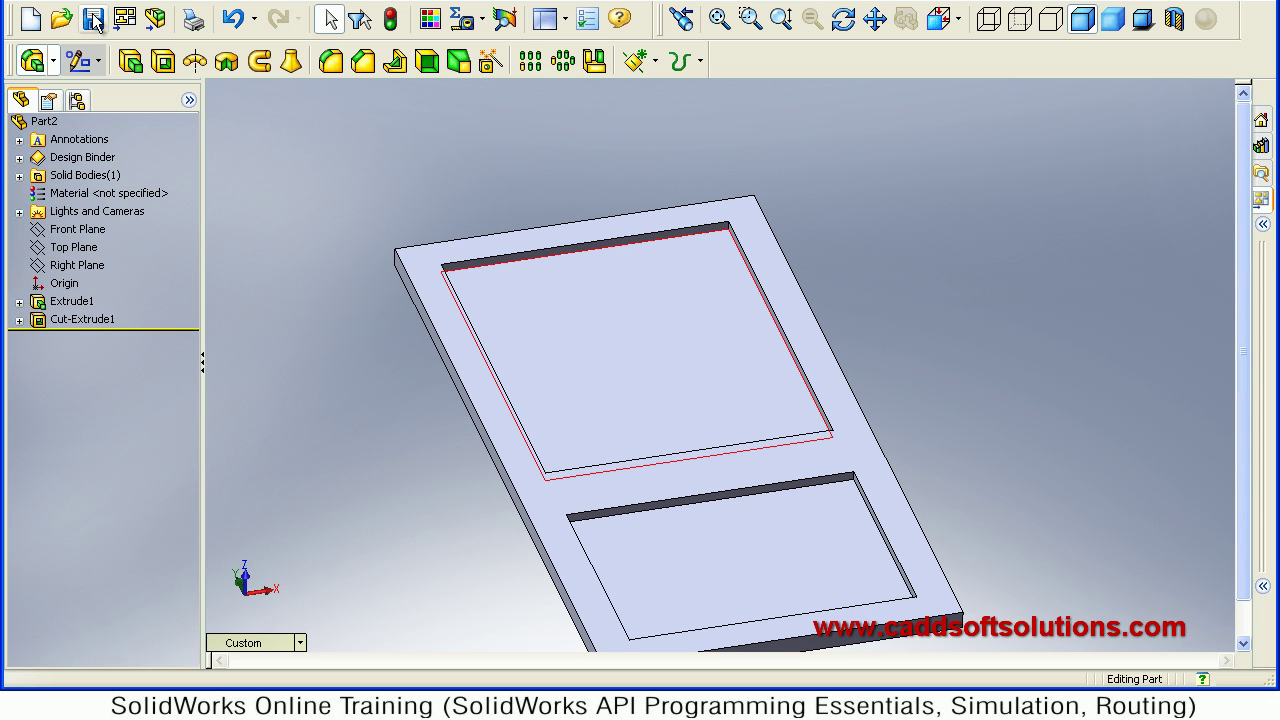
{"action": "left_click", "coordinate": [340, 66]}
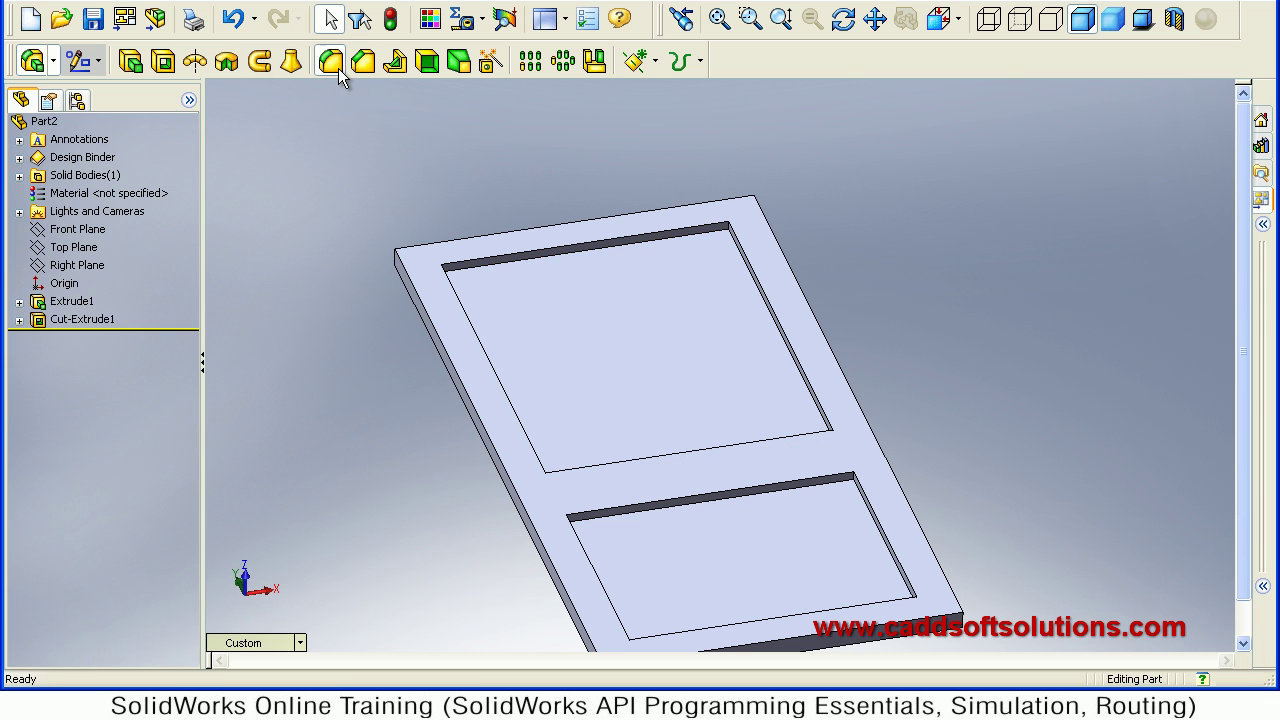
{"action": "left_click", "coordinate": [478, 262]}
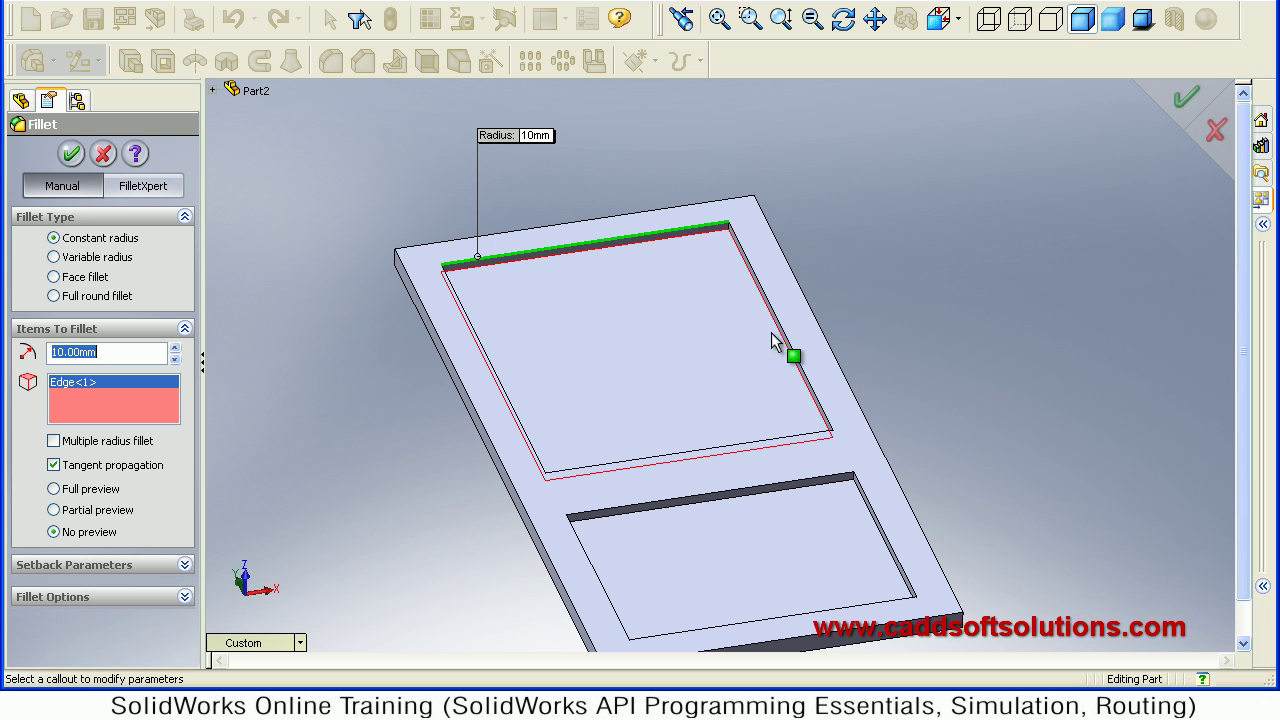
{"action": "left_click", "coordinate": [800, 354]}
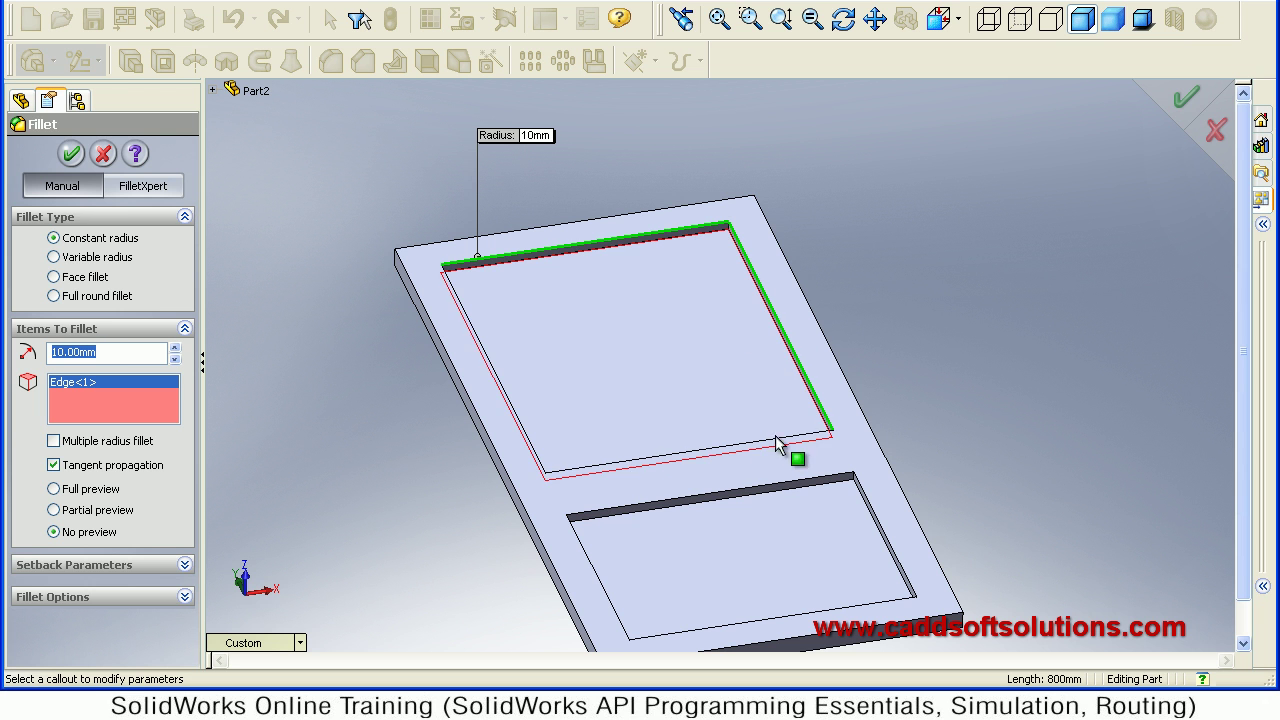
{"action": "left_click", "coordinate": [749, 447]}
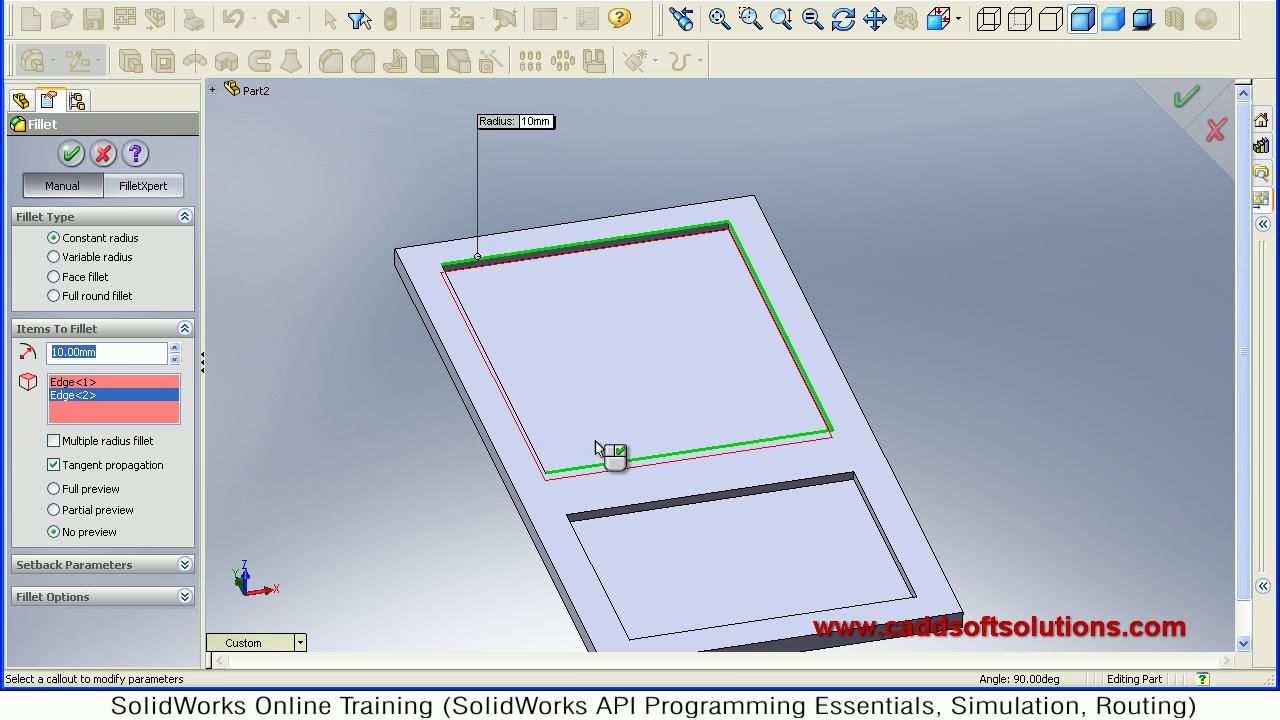
{"action": "left_click", "coordinate": [526, 437]}
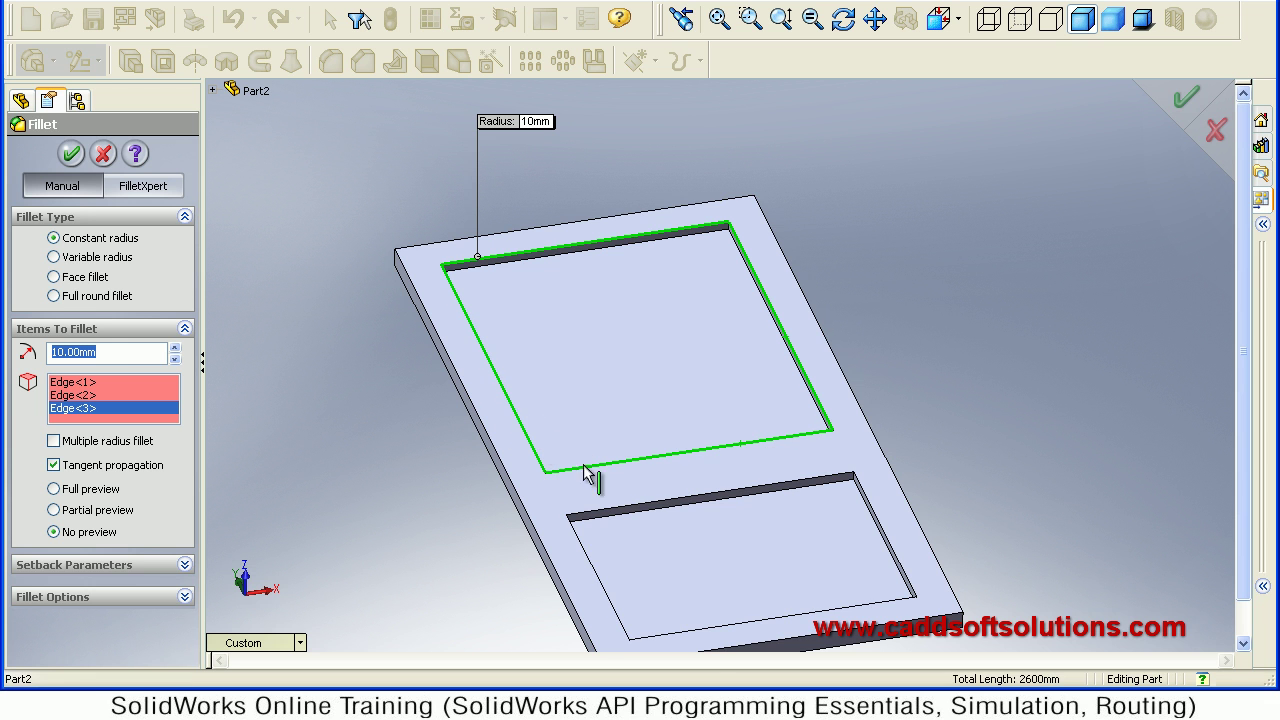
- Add the four front edges of the lower panel recess and apply the fillet with a 25 mm radius
{"action": "left_click", "coordinate": [635, 512]}
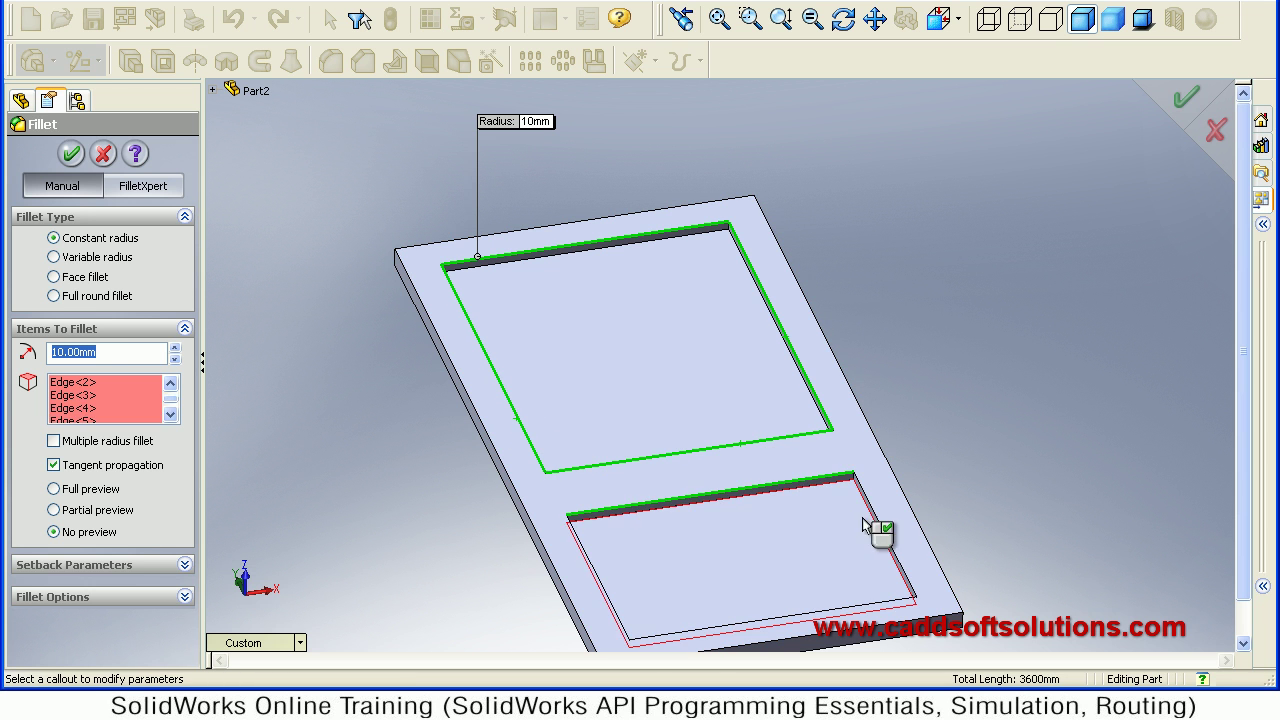
{"action": "left_click", "coordinate": [886, 543]}
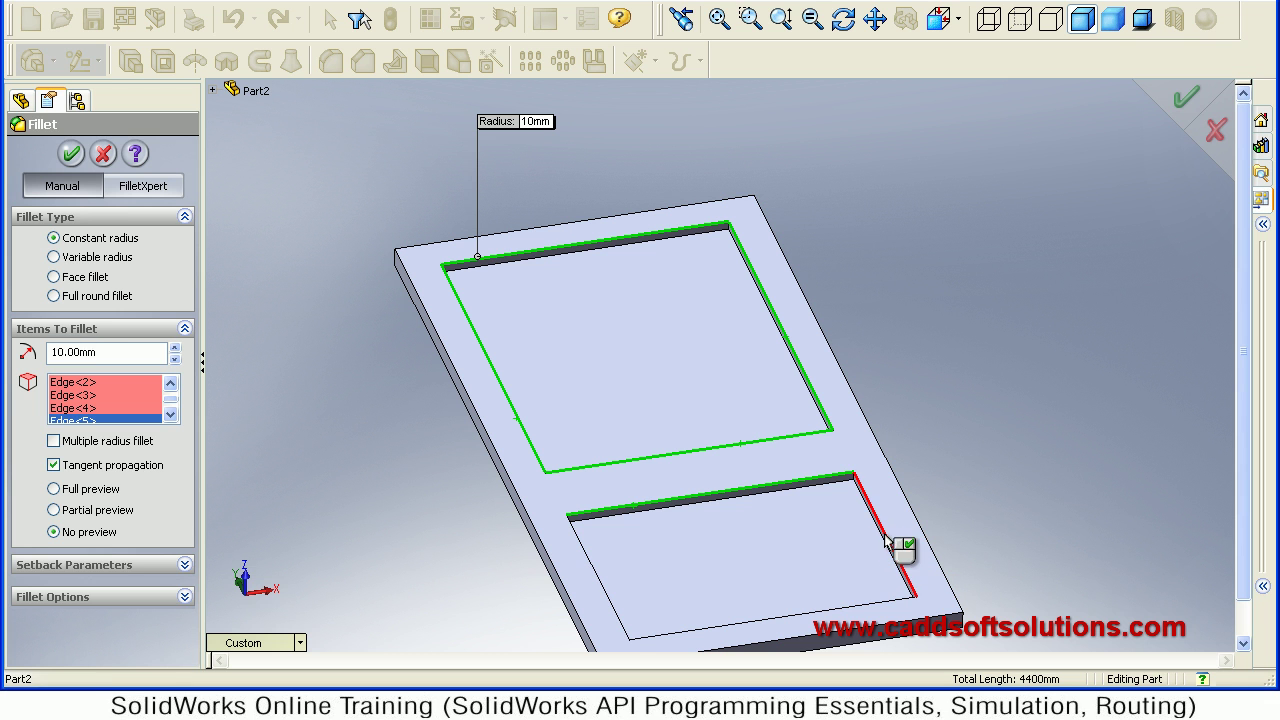
{"action": "left_click", "coordinate": [743, 622]}
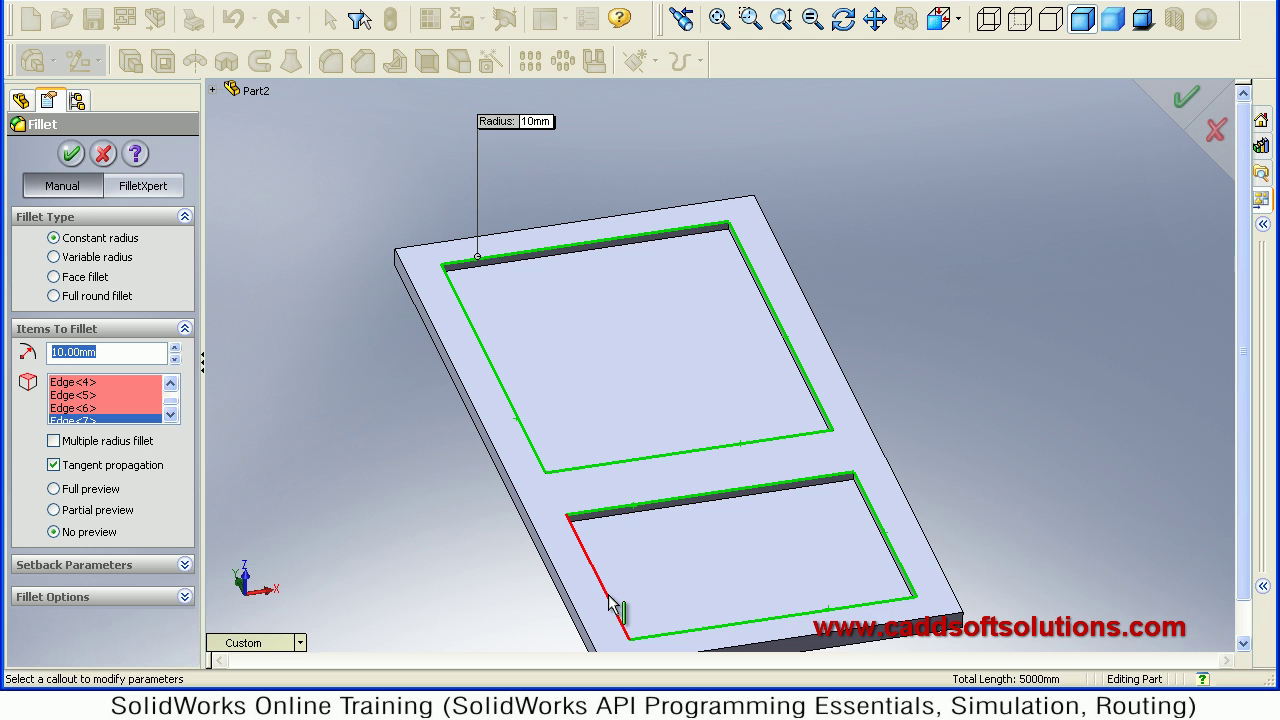
{"action": "left_click", "coordinate": [607, 603]}
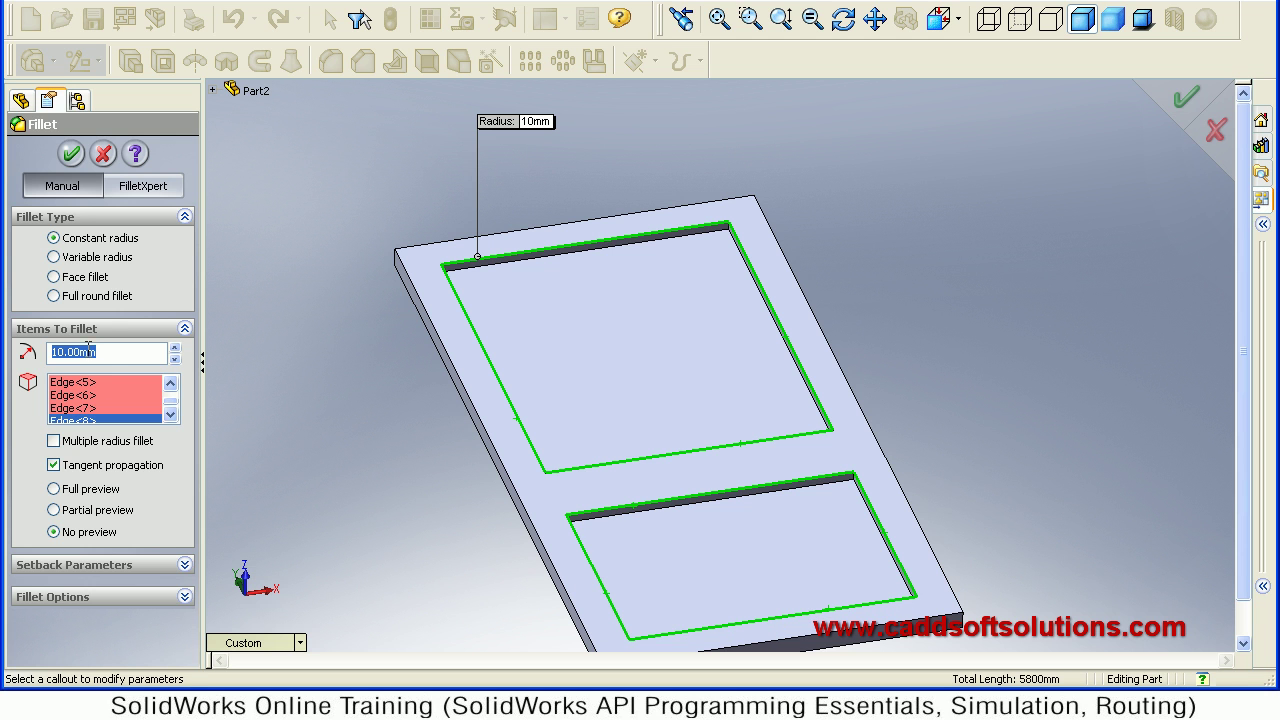
{"action": "type", "text": "25"}
{"action": "key", "text": "Return"}
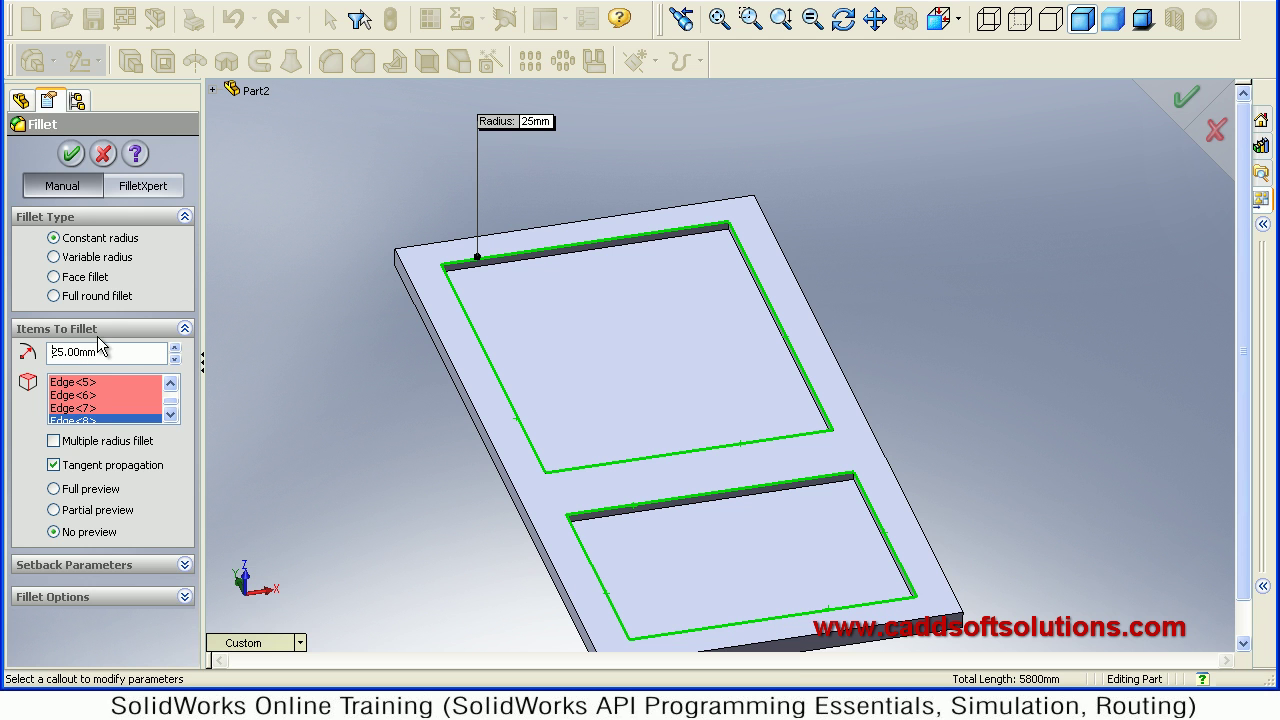
{"action": "left_click", "coordinate": [70, 154]}
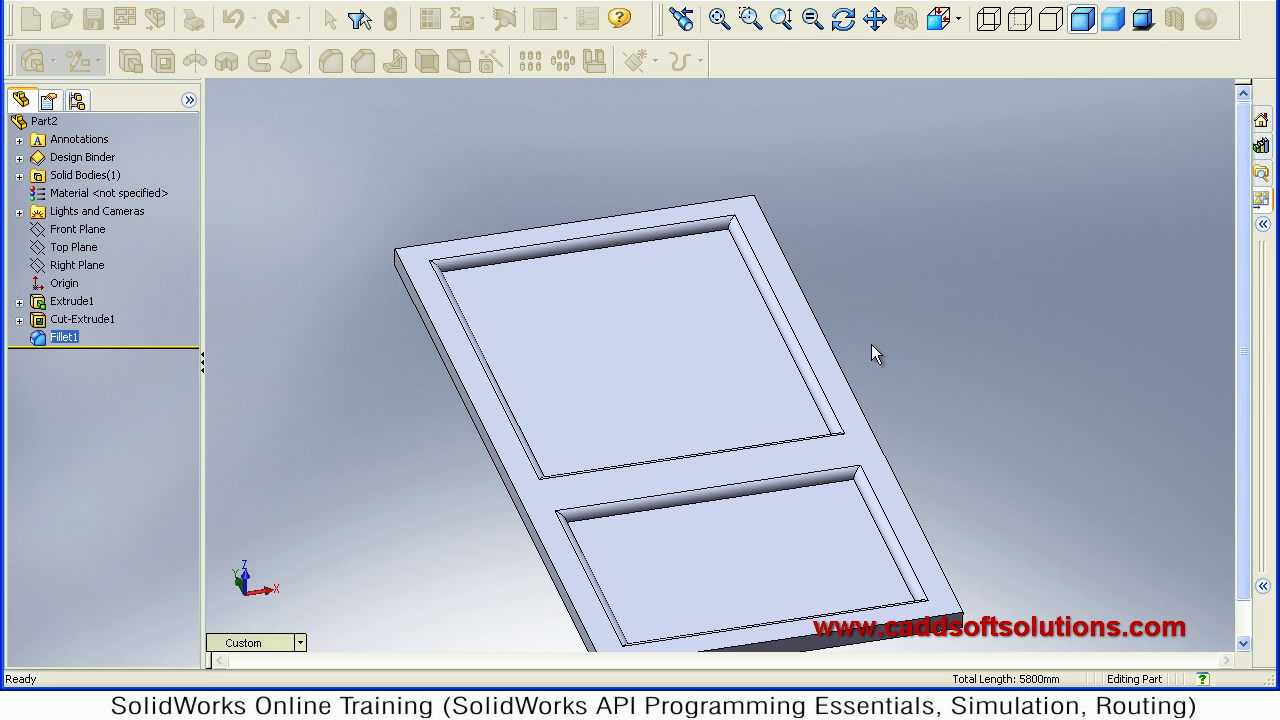
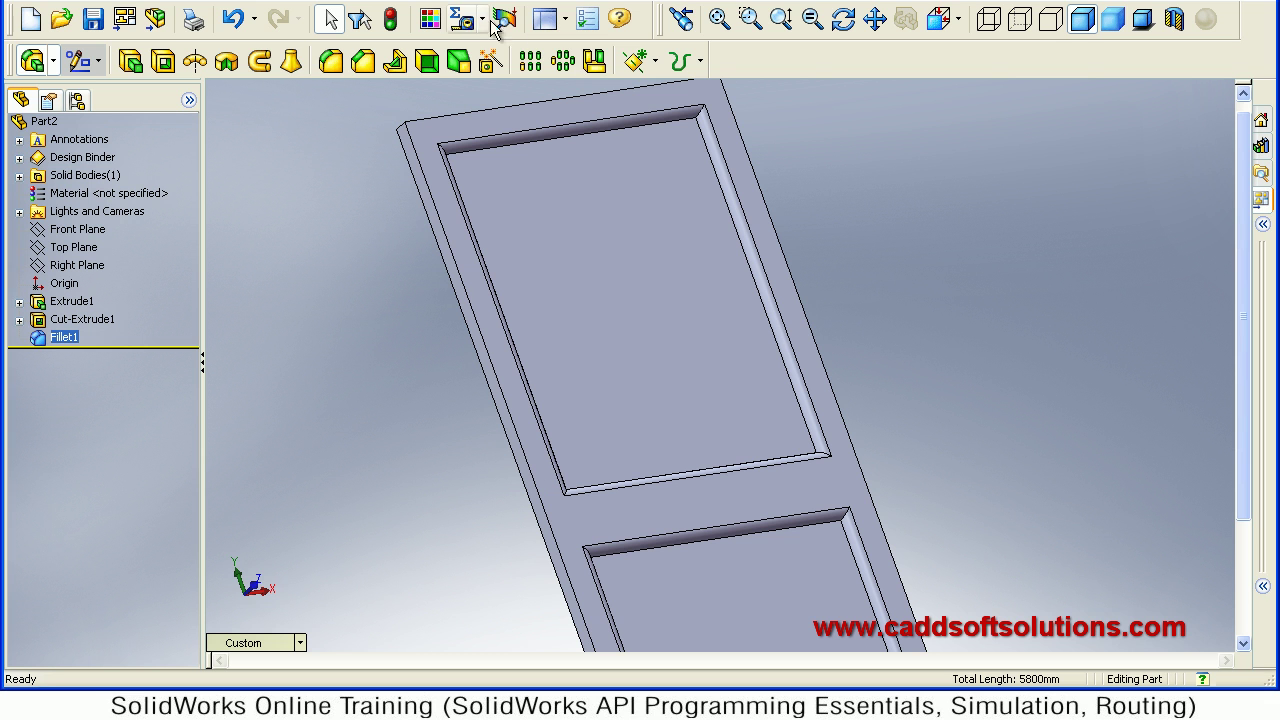
- Create a reference plane parallel to the door's left side face, offset 25 mm in the reversed direction, inside the door
{"action": "left_click", "coordinate": [640, 64]}
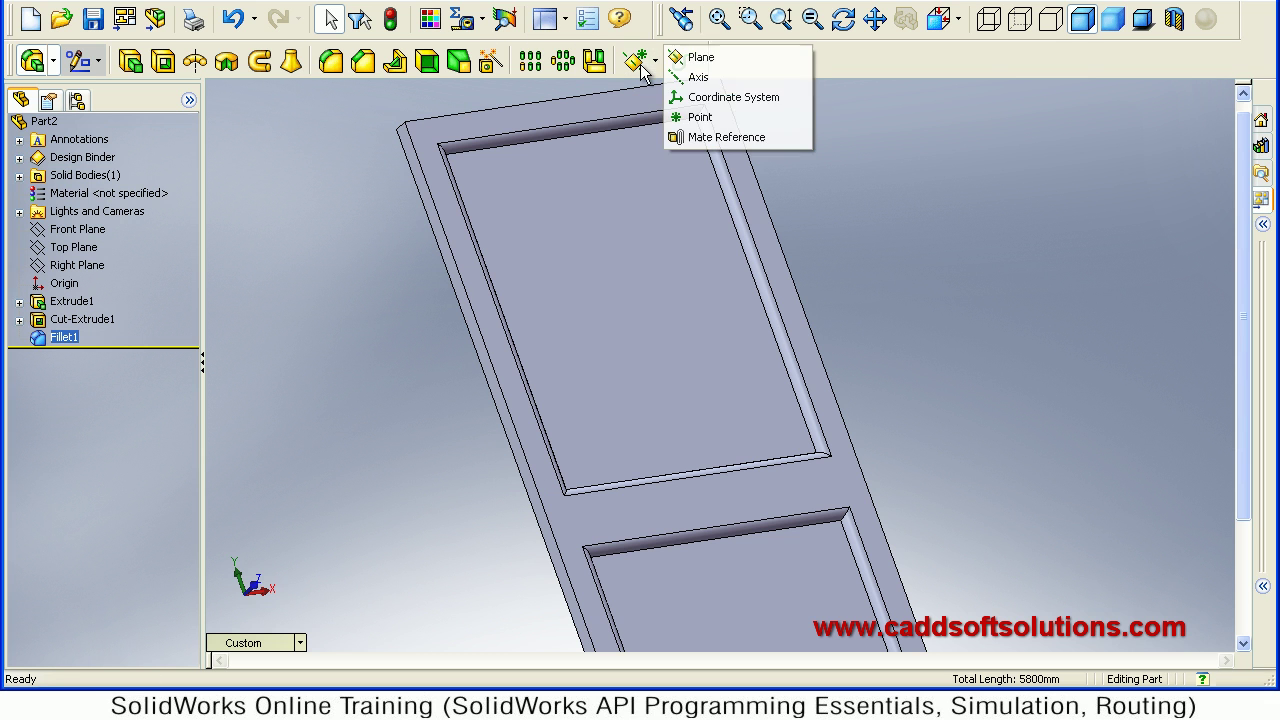
{"action": "left_click", "coordinate": [698, 56]}
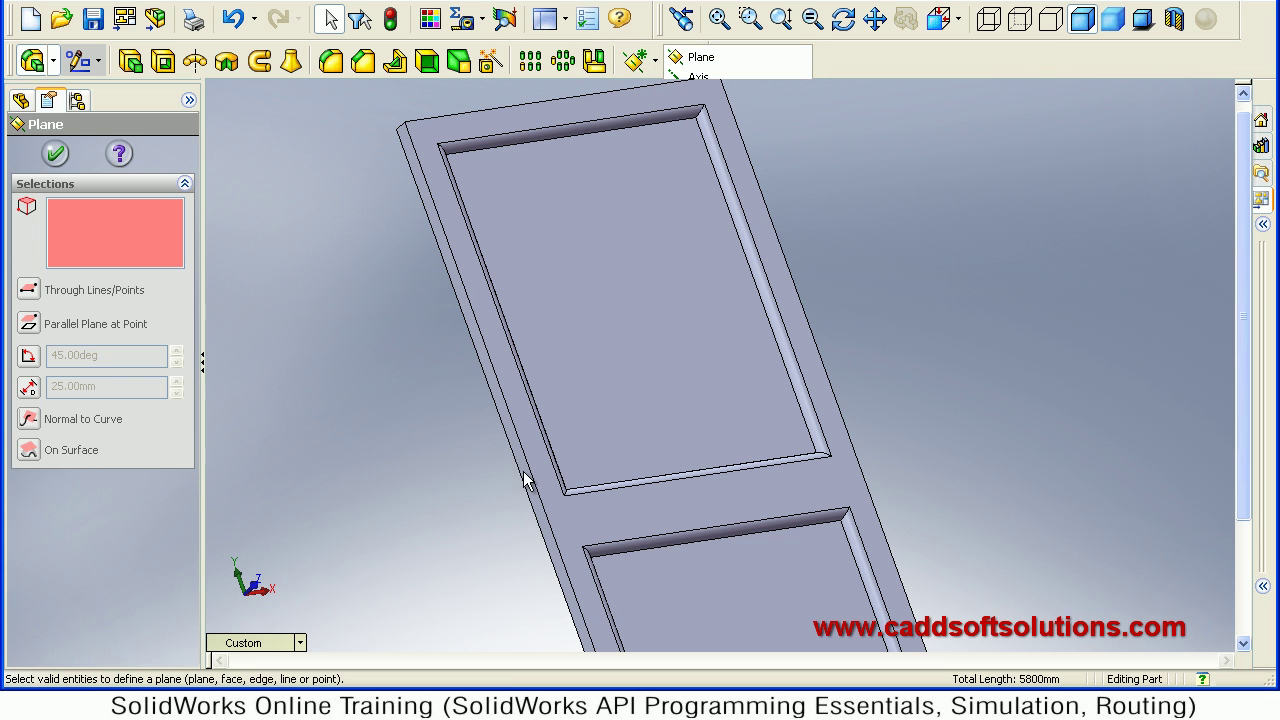
{"action": "left_click", "coordinate": [526, 474]}
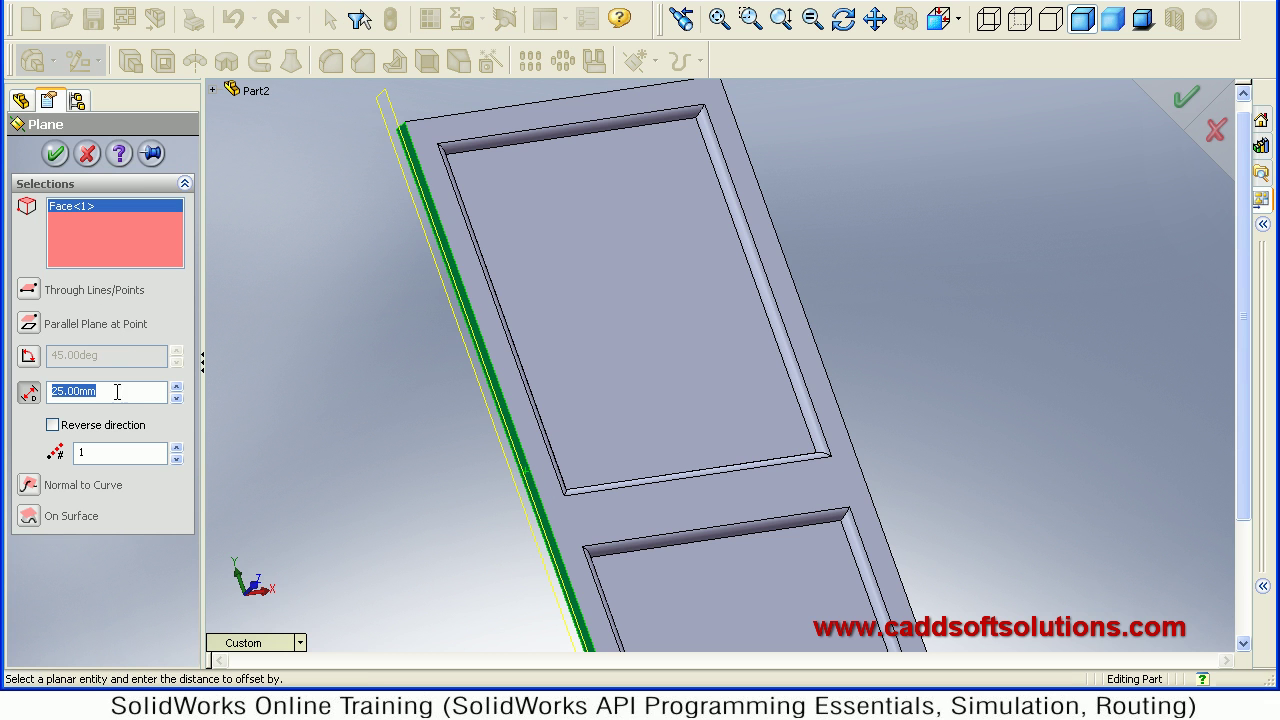
{"action": "left_click", "coordinate": [66, 433]}
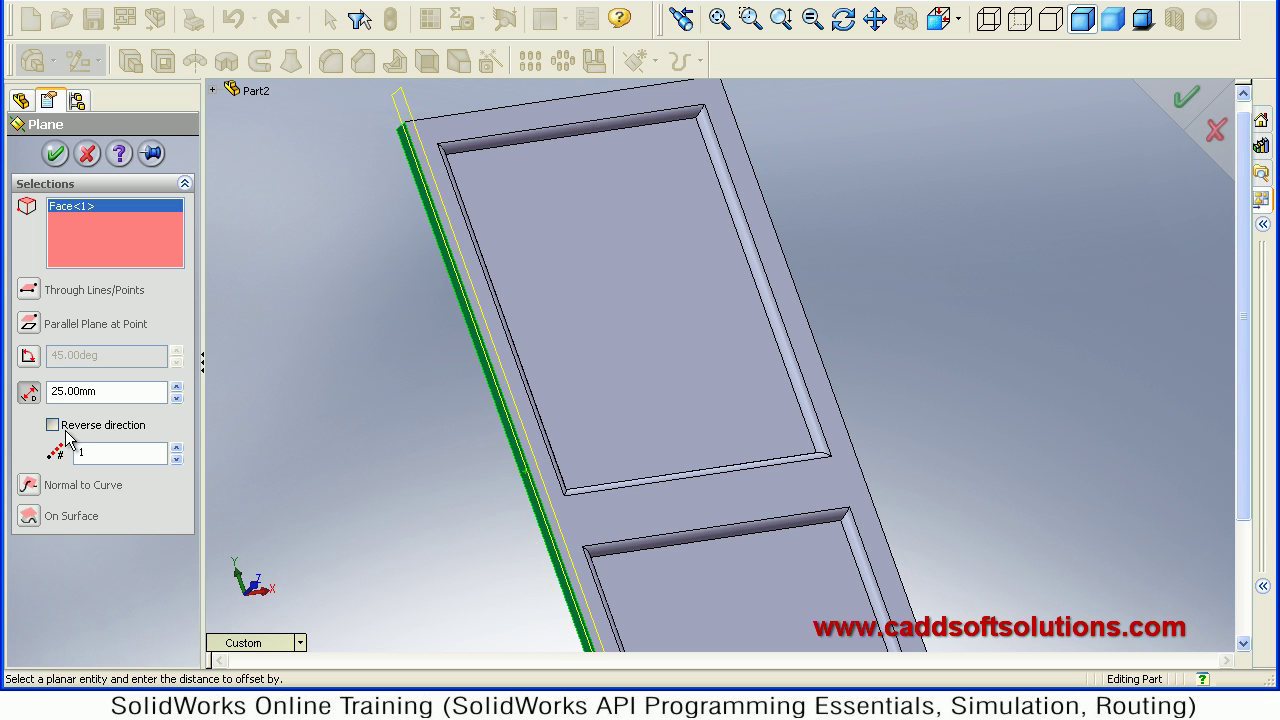
{"action": "left_click", "coordinate": [55, 155]}
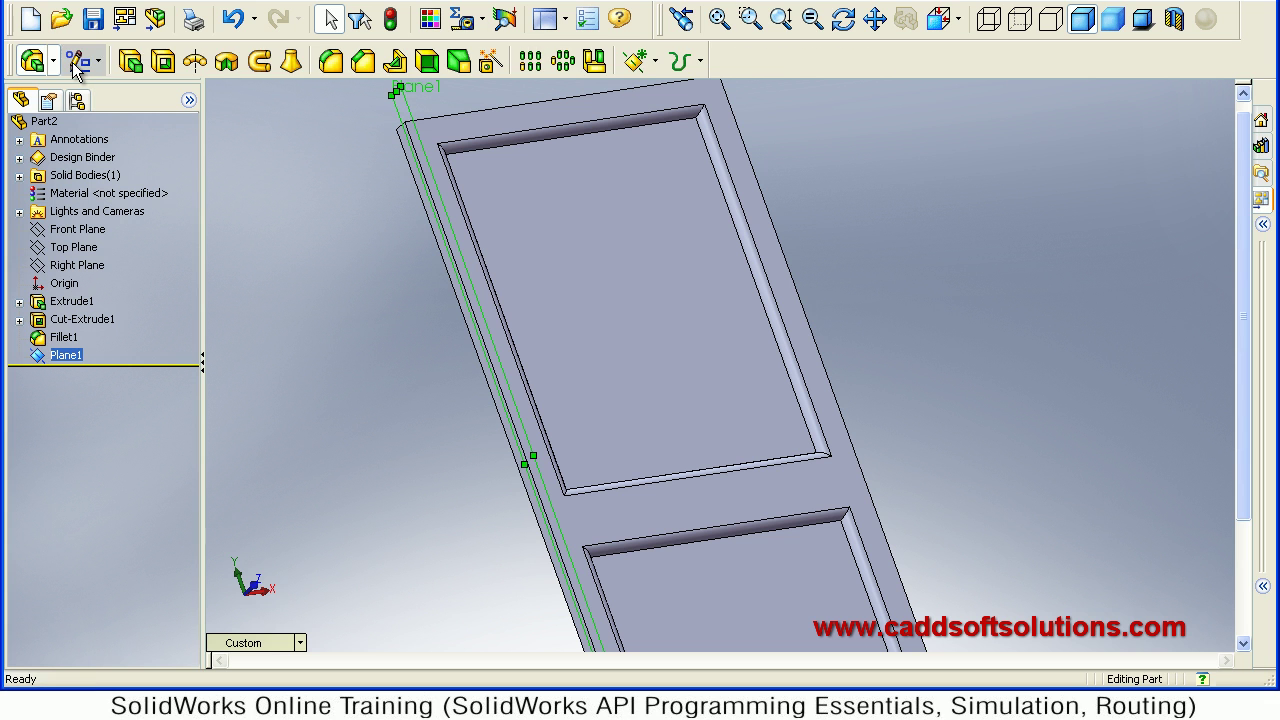
- On the new plane, sketch a three-sided open handle profile projecting about 84 mm from the door's front face, viewed normal to the plane
{"action": "left_click", "coordinate": [79, 62]}
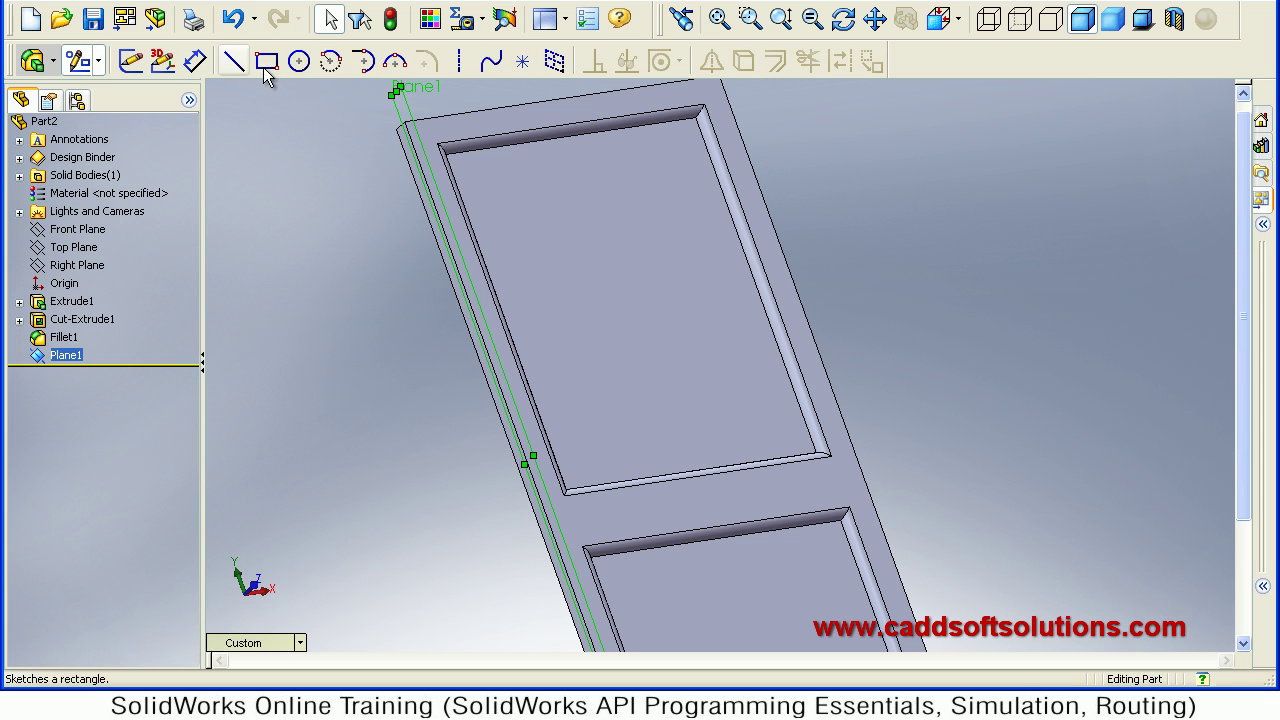
{"action": "left_click", "coordinate": [234, 62]}
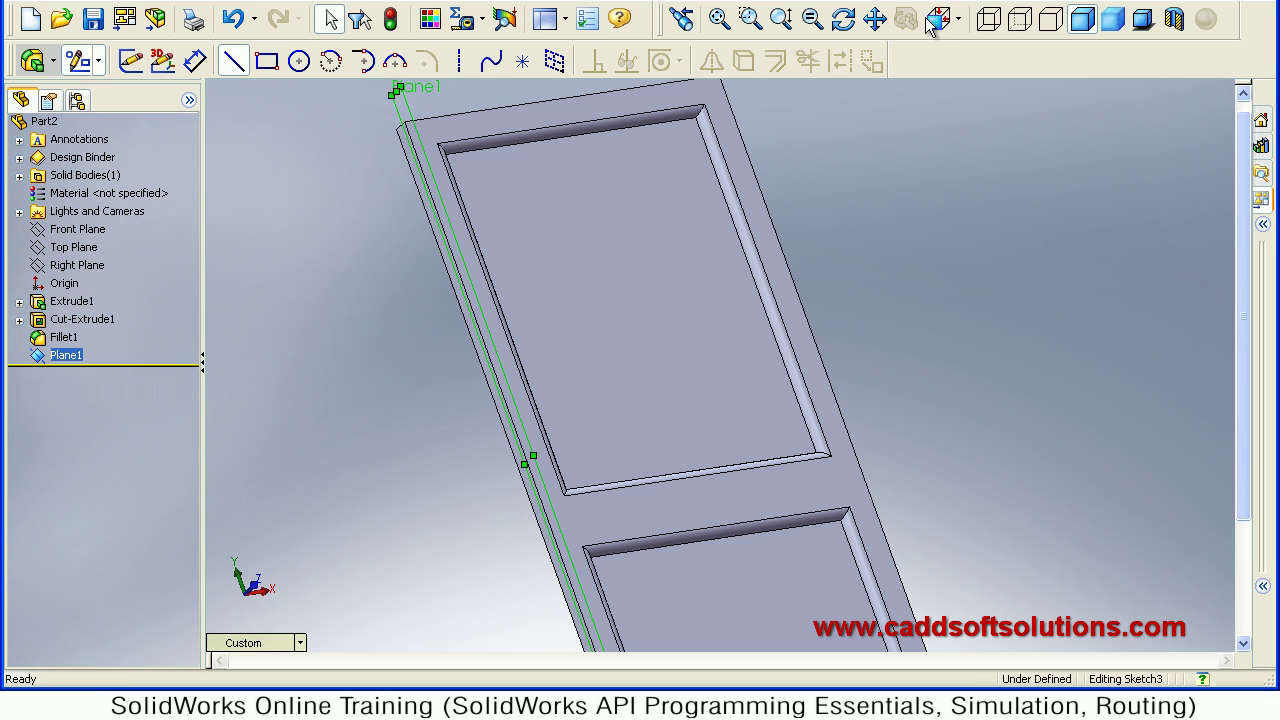
{"action": "left_click", "coordinate": [957, 19]}
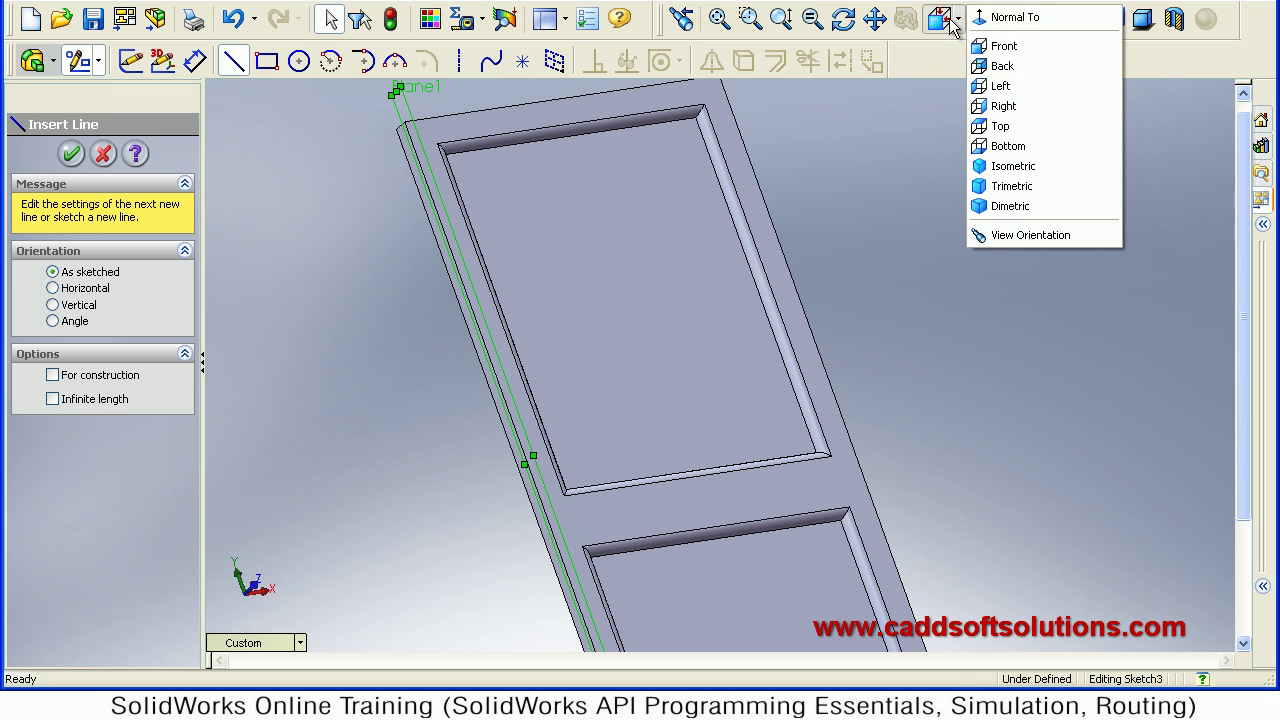
{"action": "left_click", "coordinate": [1010, 17]}
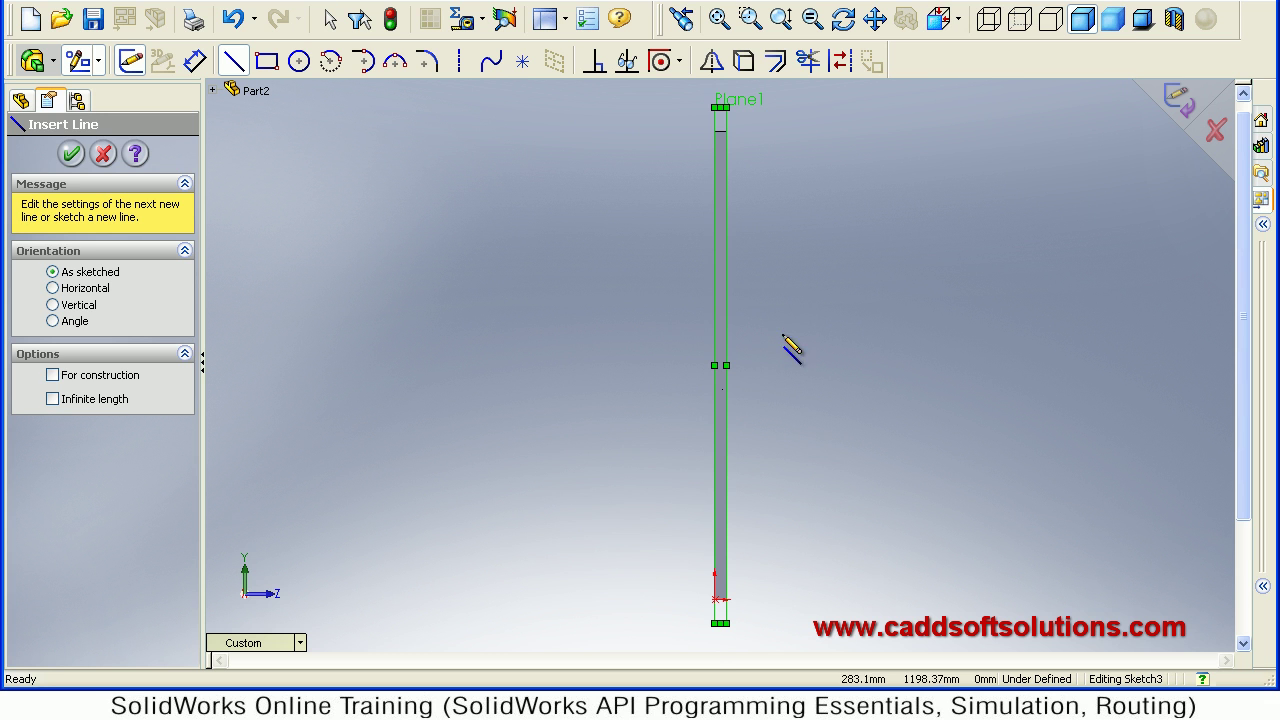
{"action": "left_click", "coordinate": [748, 405]}
{"action": "left_click", "coordinate": [755, 404]}
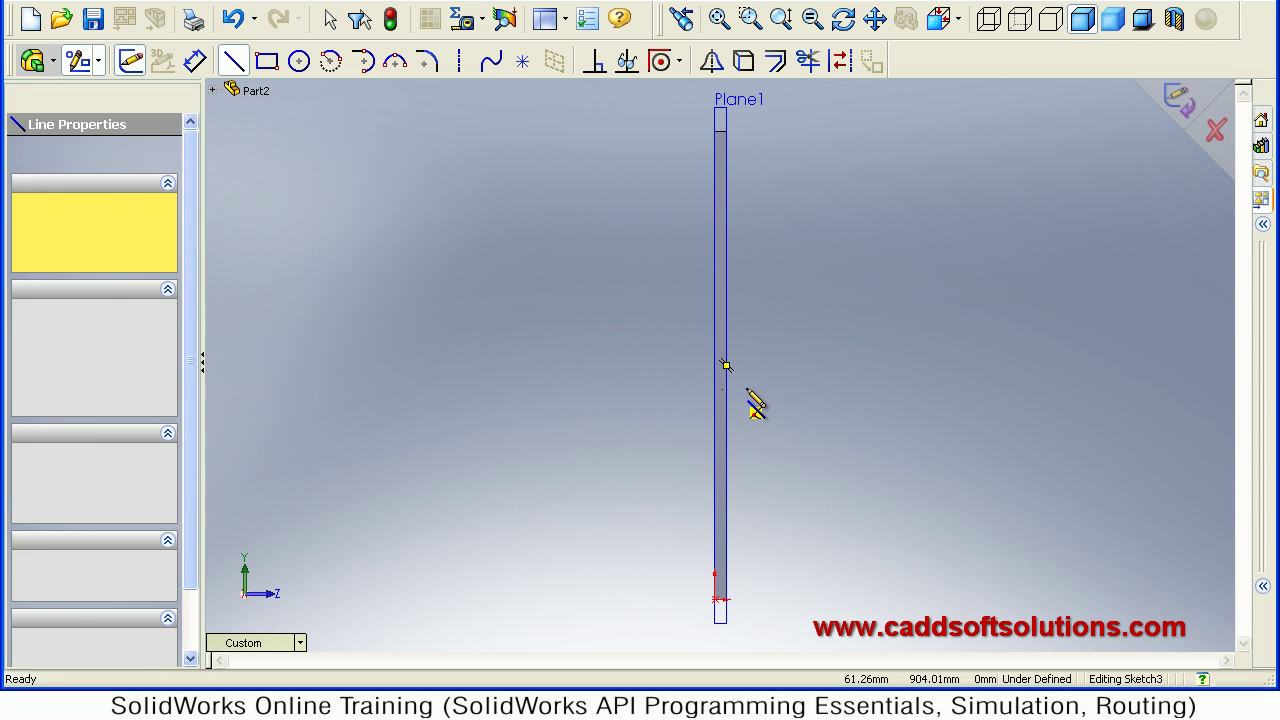
{"action": "left_click", "coordinate": [747, 389]}
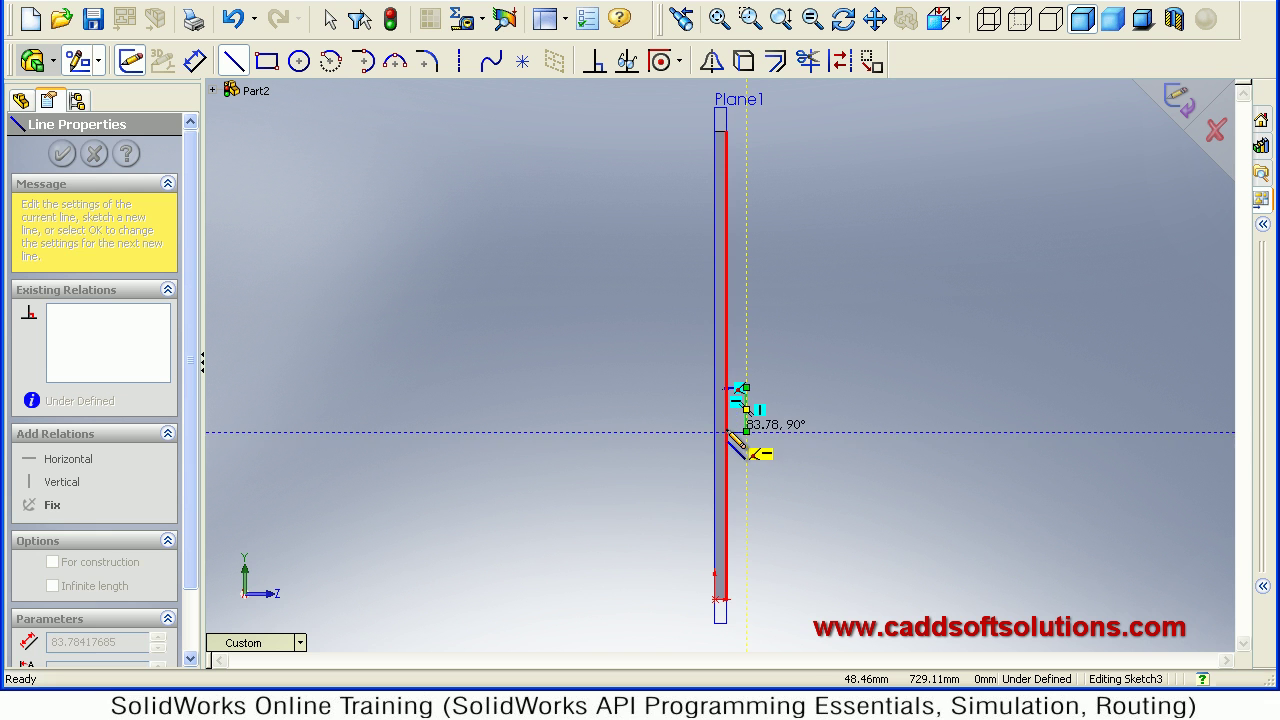
{"action": "left_click", "coordinate": [736, 442]}
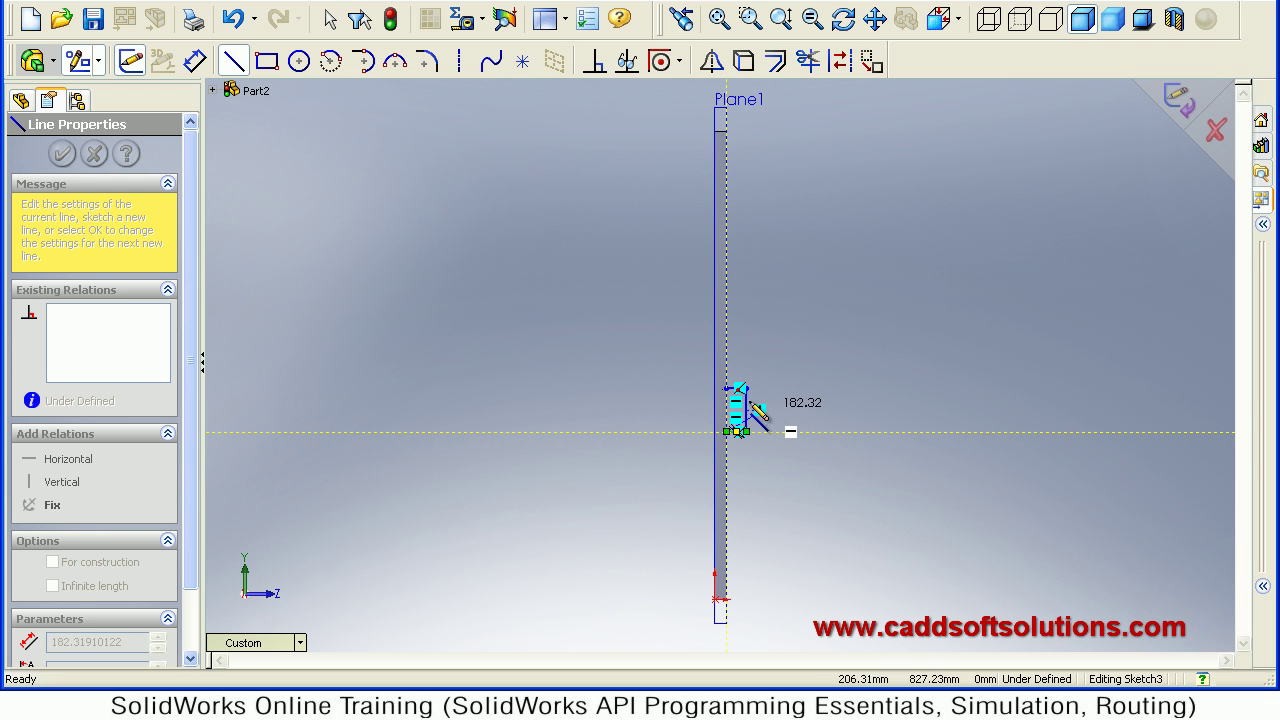
{"action": "key", "text": "Escape"}
{"action": "key", "text": "Escape"}
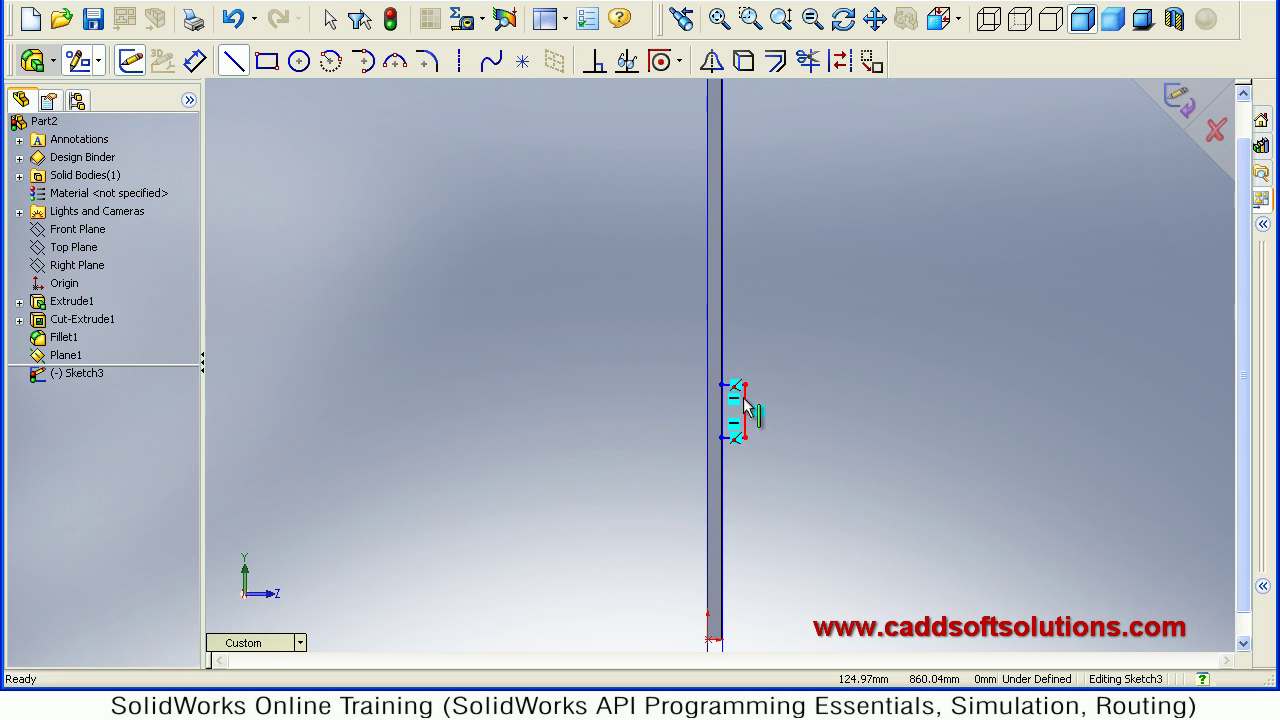
- Dimension the distance from the door's front edge to the profile's vertical line as 70 mm
{"action": "scroll", "coordinate": [743, 403], "scroll_direction": "down", "scroll_amount": 3}
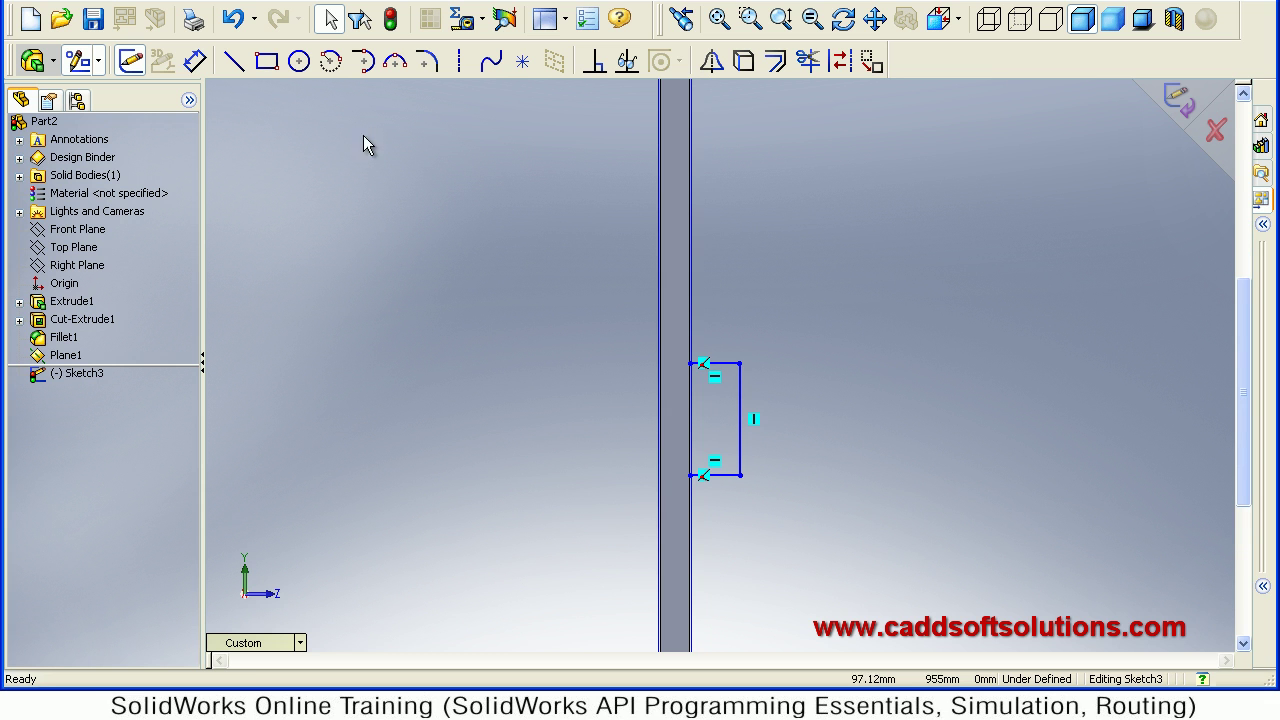
{"action": "left_click", "coordinate": [194, 61]}
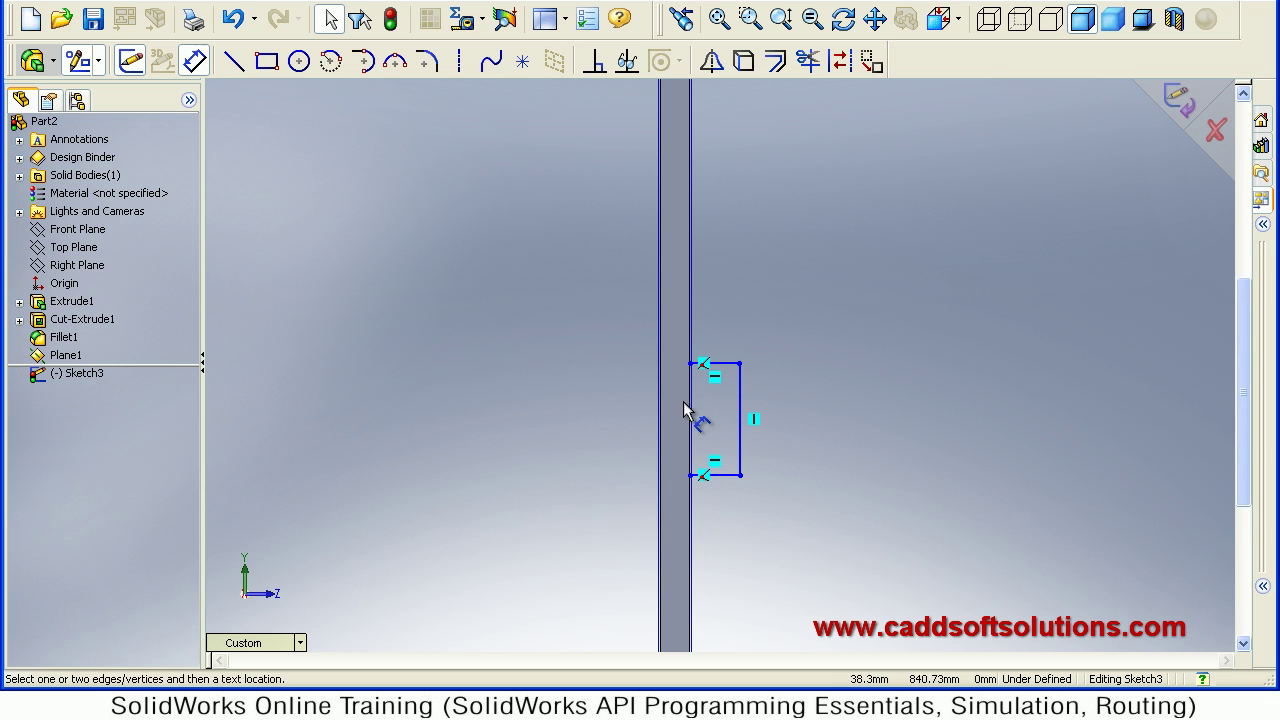
{"action": "left_click", "coordinate": [690, 420]}
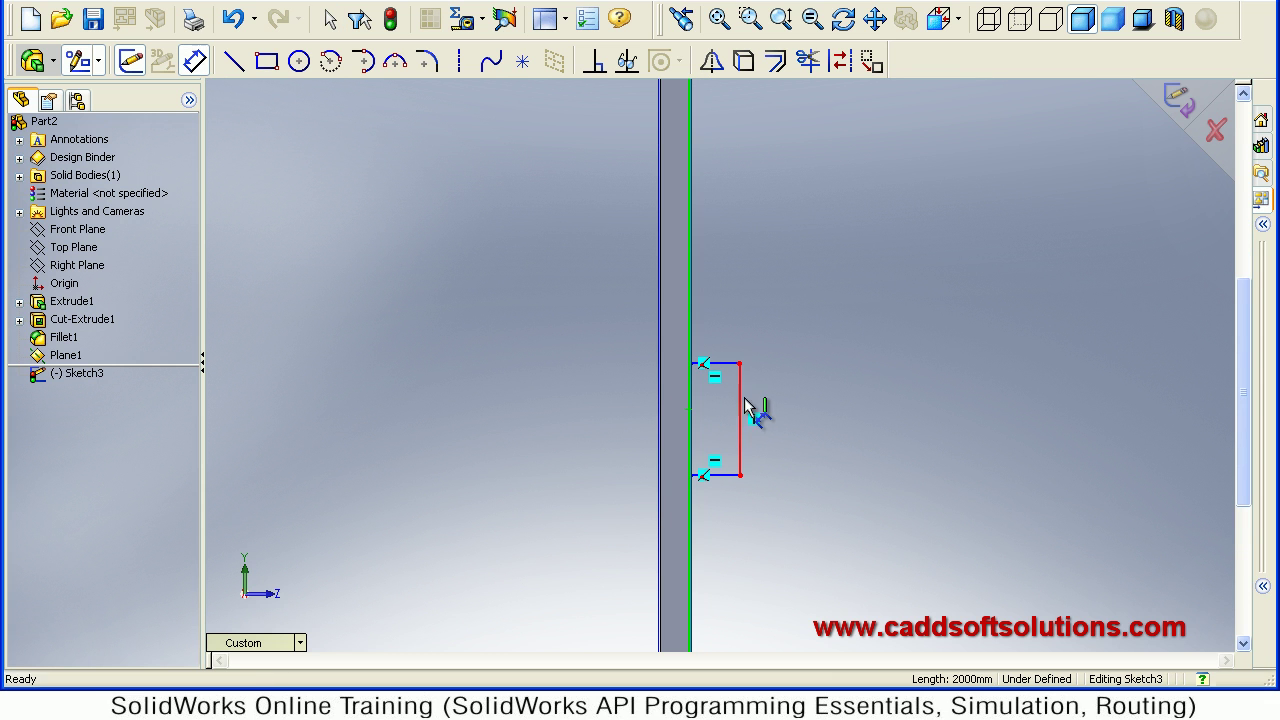
{"action": "left_click", "coordinate": [735, 313]}
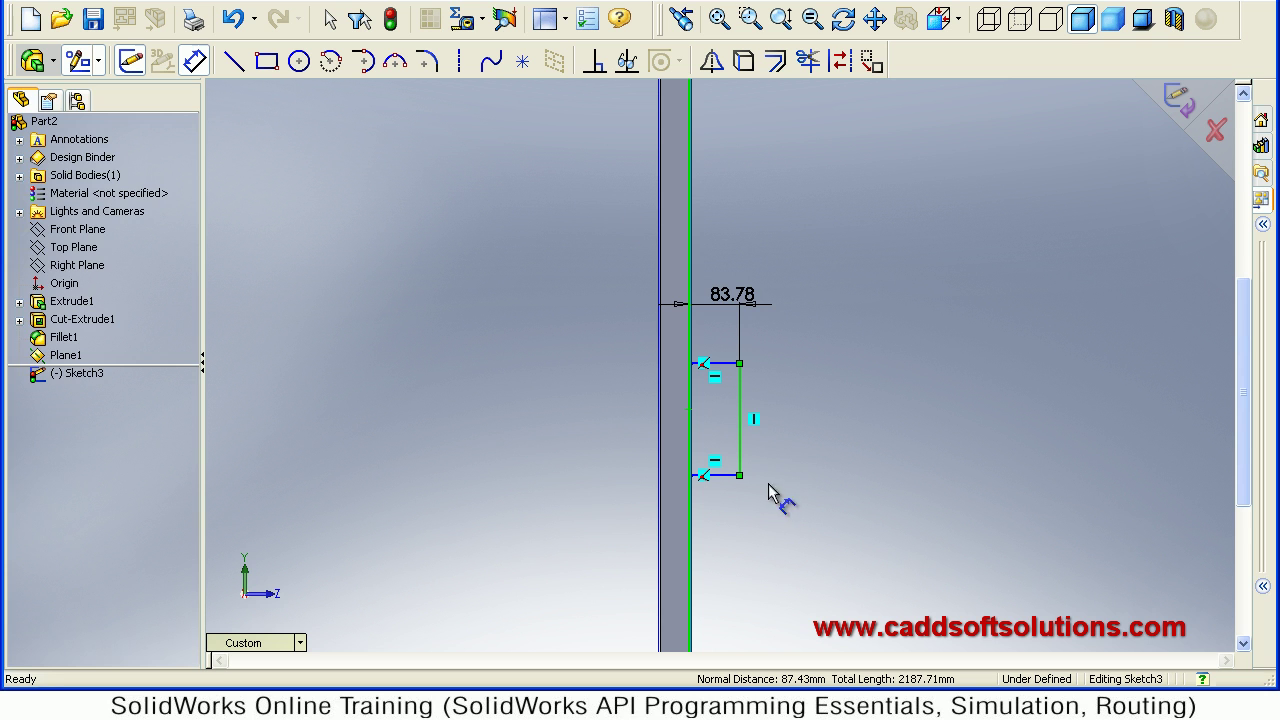
{"action": "type", "text": "70"}
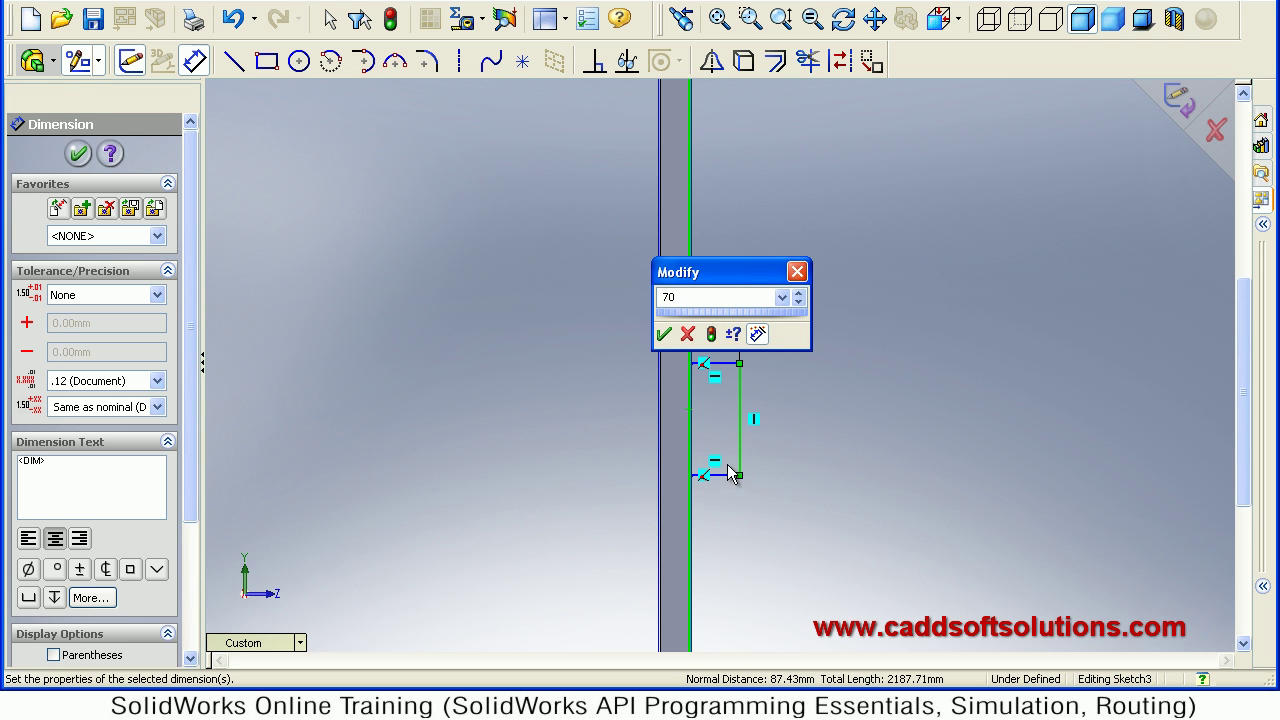
{"action": "key", "text": "Return"}
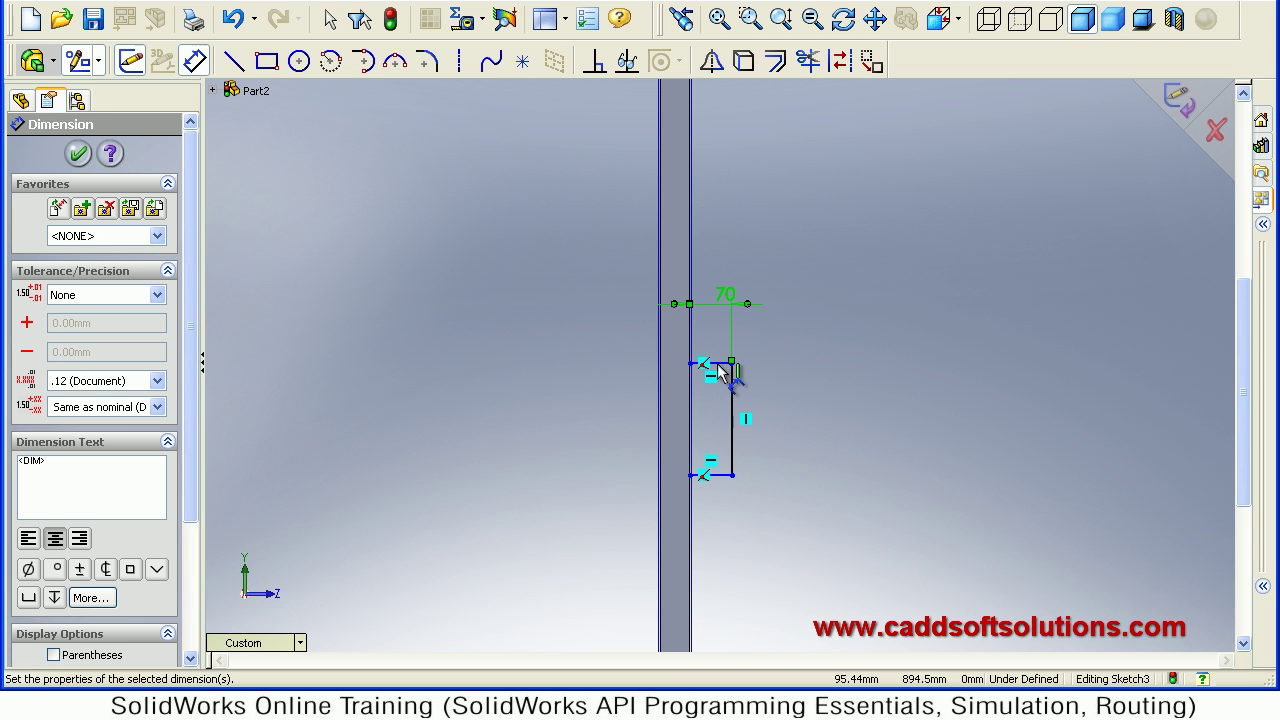
{"action": "key", "text": "Escape"}
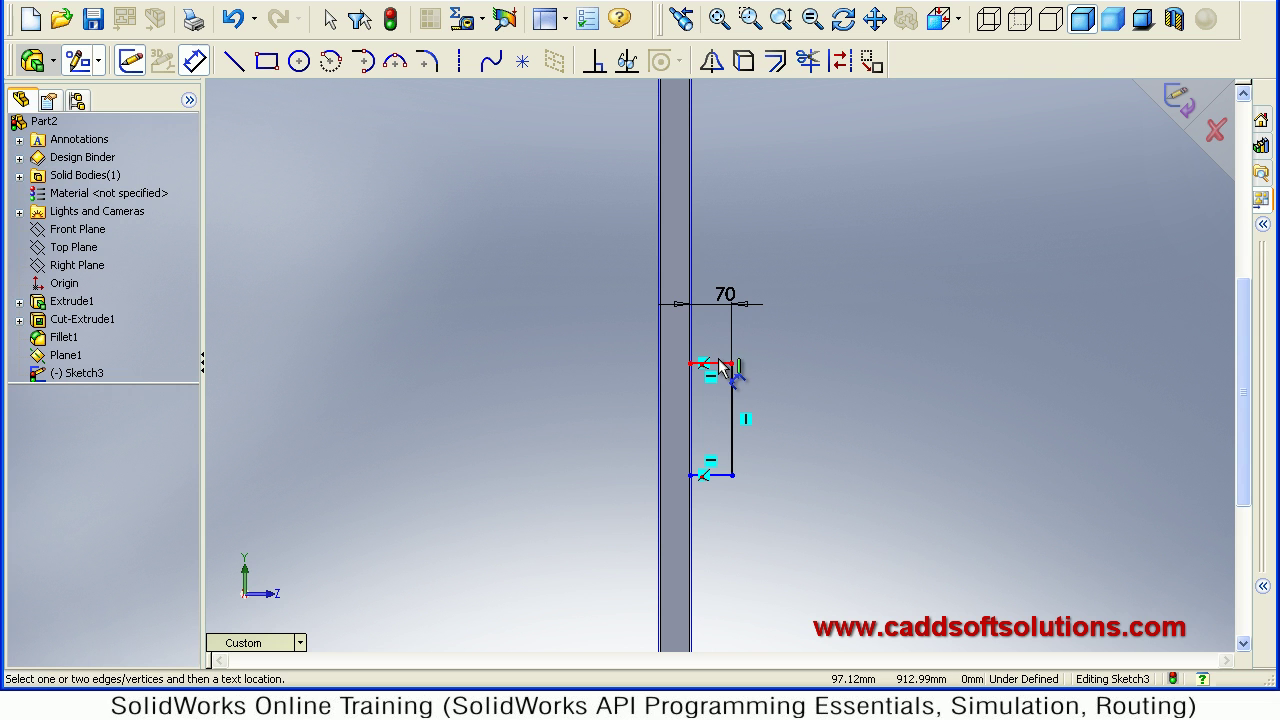
- Dimension the height between the profile's two horizontal lines as 150 mm
{"action": "left_click", "coordinate": [726, 476]}
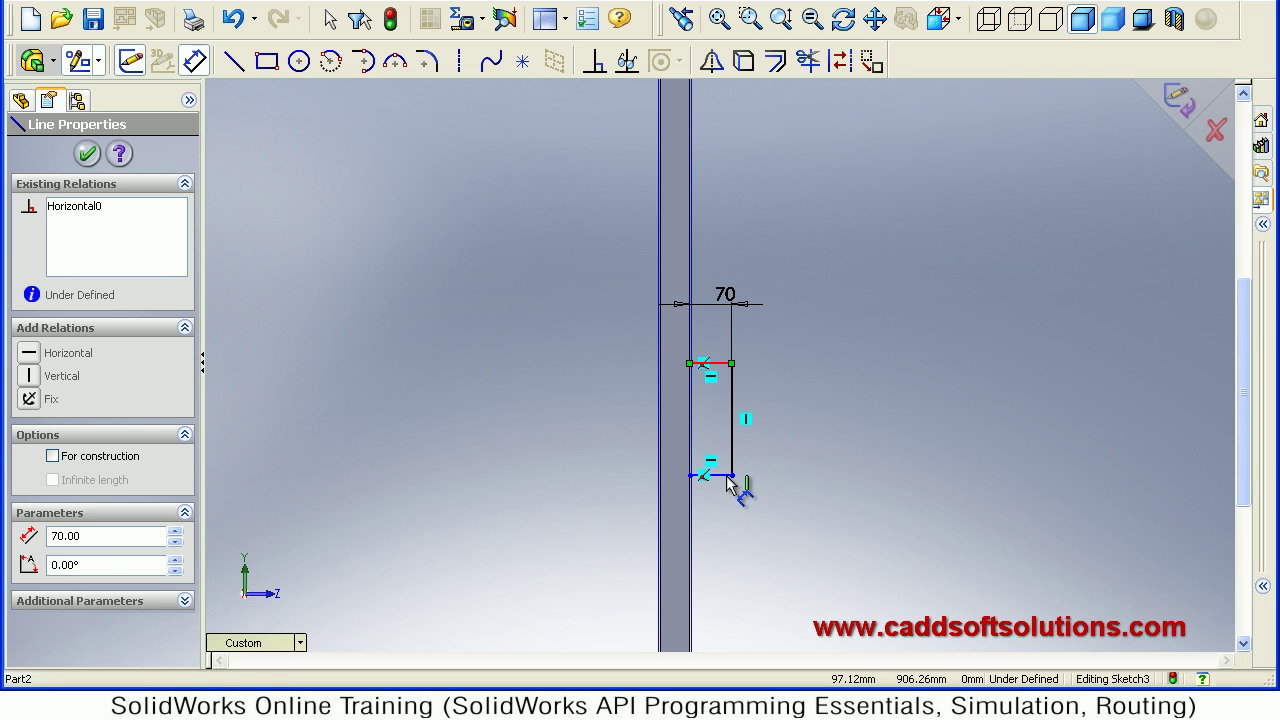
{"action": "left_click", "coordinate": [731, 363]}
{"action": "left_click", "coordinate": [817, 430]}
{"action": "key", "text": "Escape"}
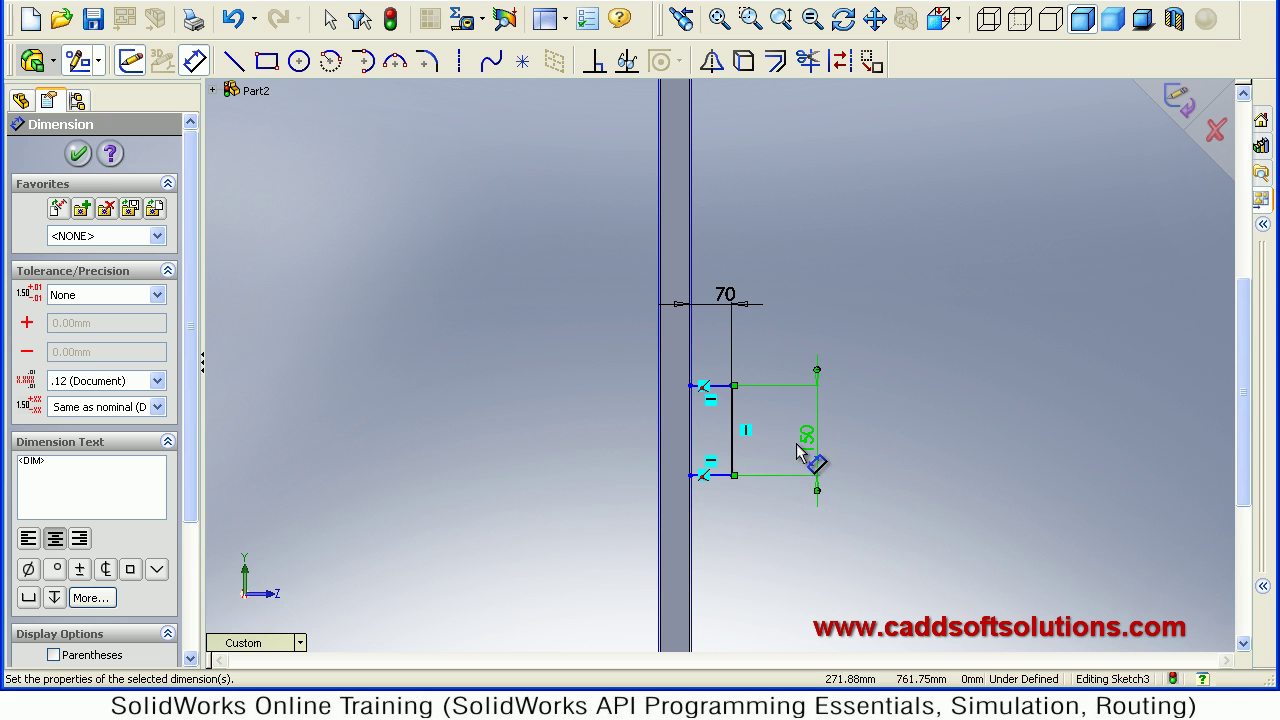
- Round the upper and lower outer corners of the handle profile with 25 mm sketch fillets
{"action": "key", "text": "Escape"}
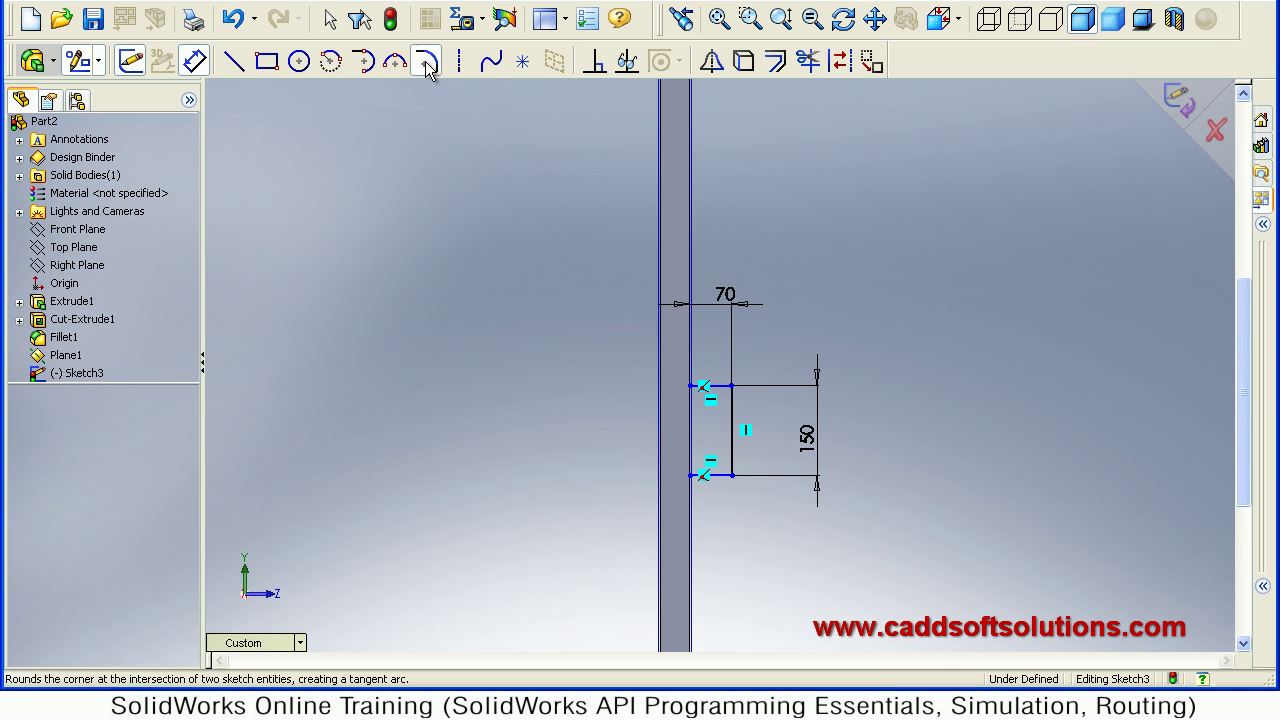
{"action": "left_click", "coordinate": [426, 62]}
{"action": "left_click", "coordinate": [731, 405]}
{"action": "left_click", "coordinate": [733, 420]}
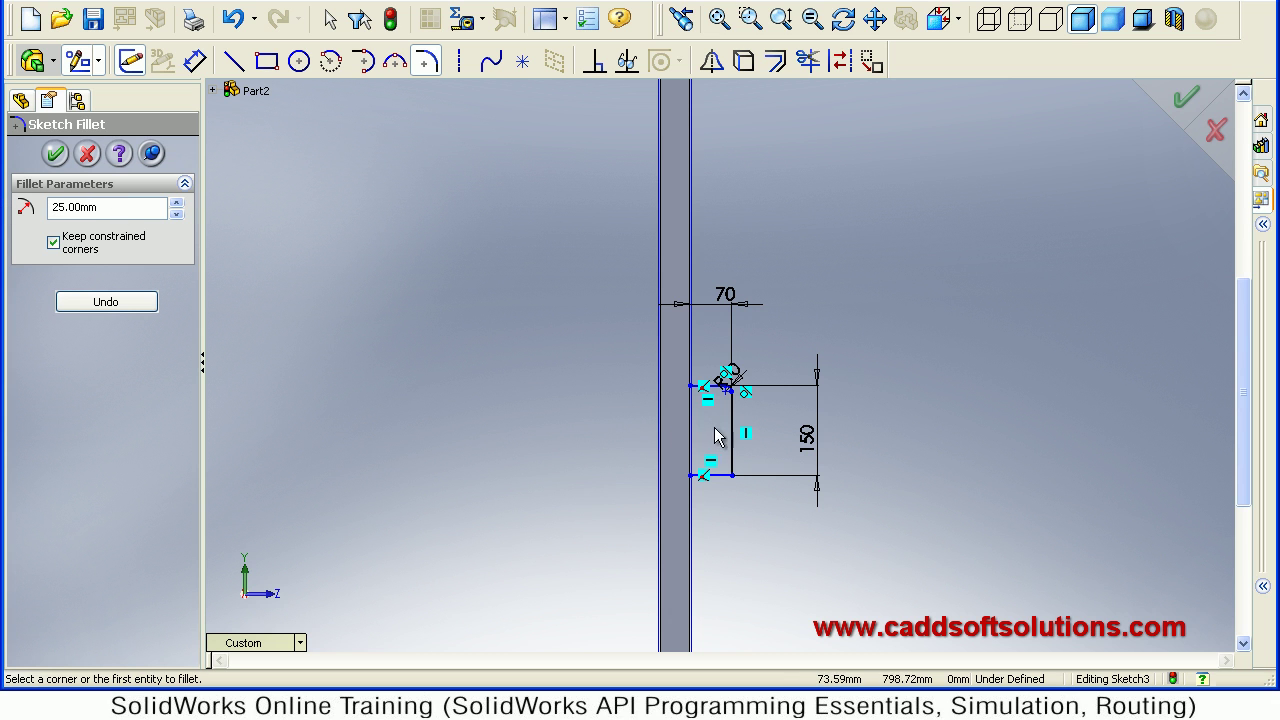
{"action": "left_click", "coordinate": [734, 430]}
{"action": "left_click", "coordinate": [708, 390]}
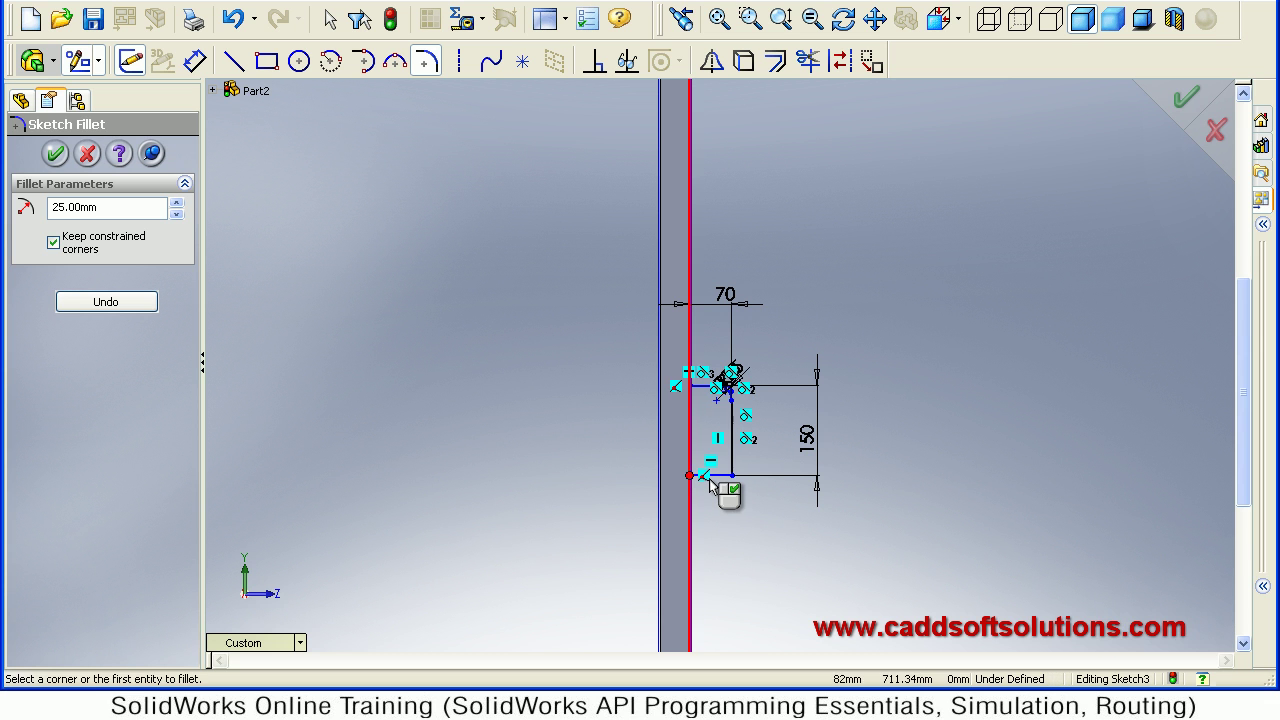
{"action": "left_click", "coordinate": [728, 478]}
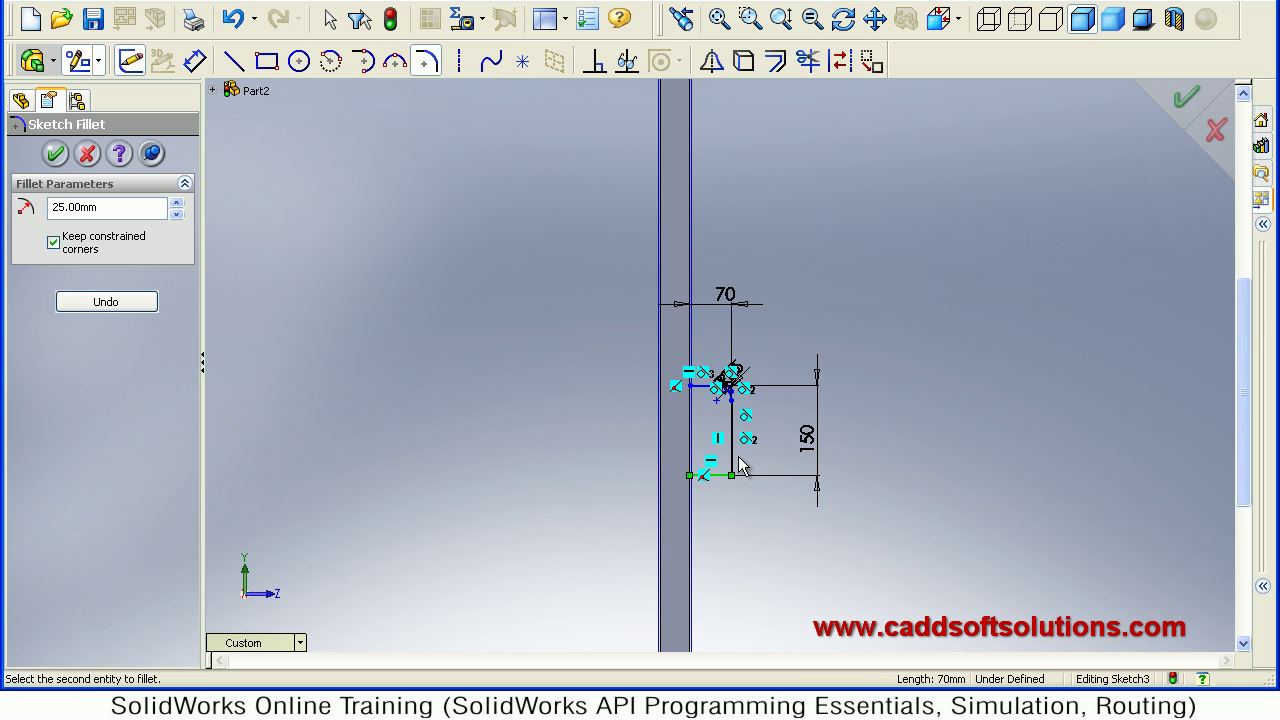
{"action": "left_click", "coordinate": [734, 450]}
{"action": "key", "text": "Return"}
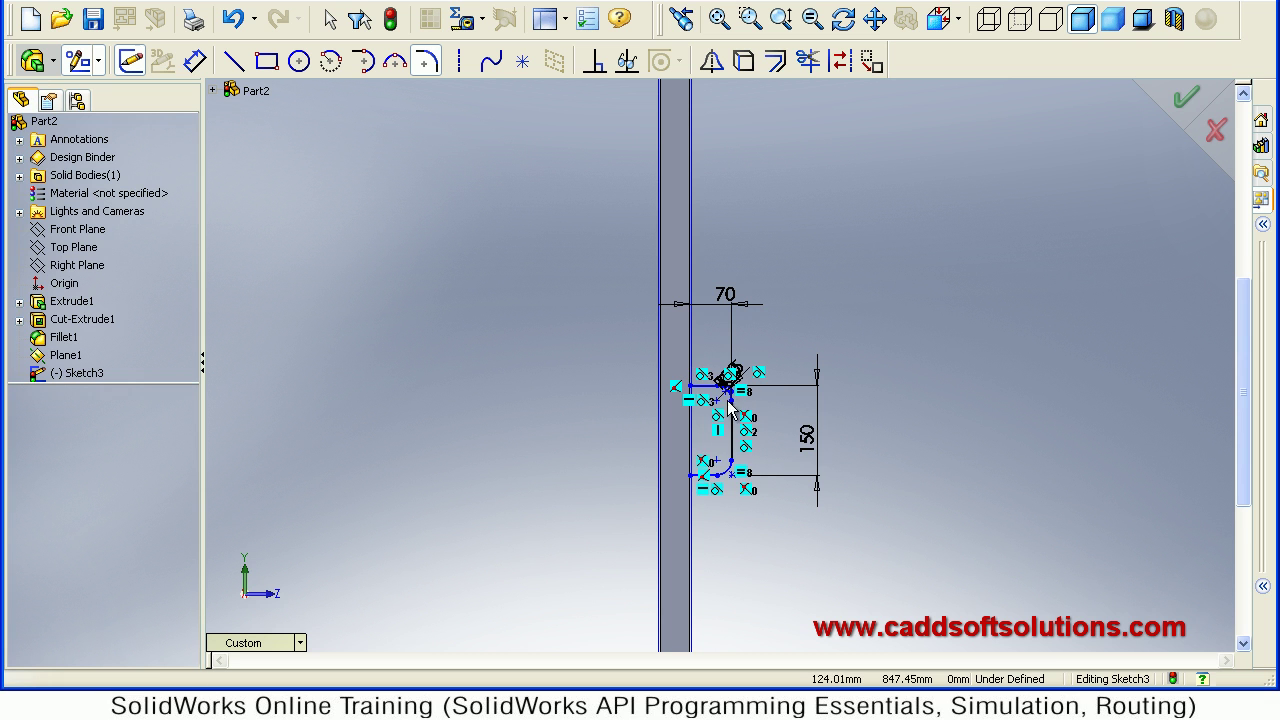
- Delete the extra 10 mm radius arc at the handle profile's upper corner and exit the sketch
{"action": "scroll", "coordinate": [728, 405], "scroll_direction": "down", "scroll_amount": 5}
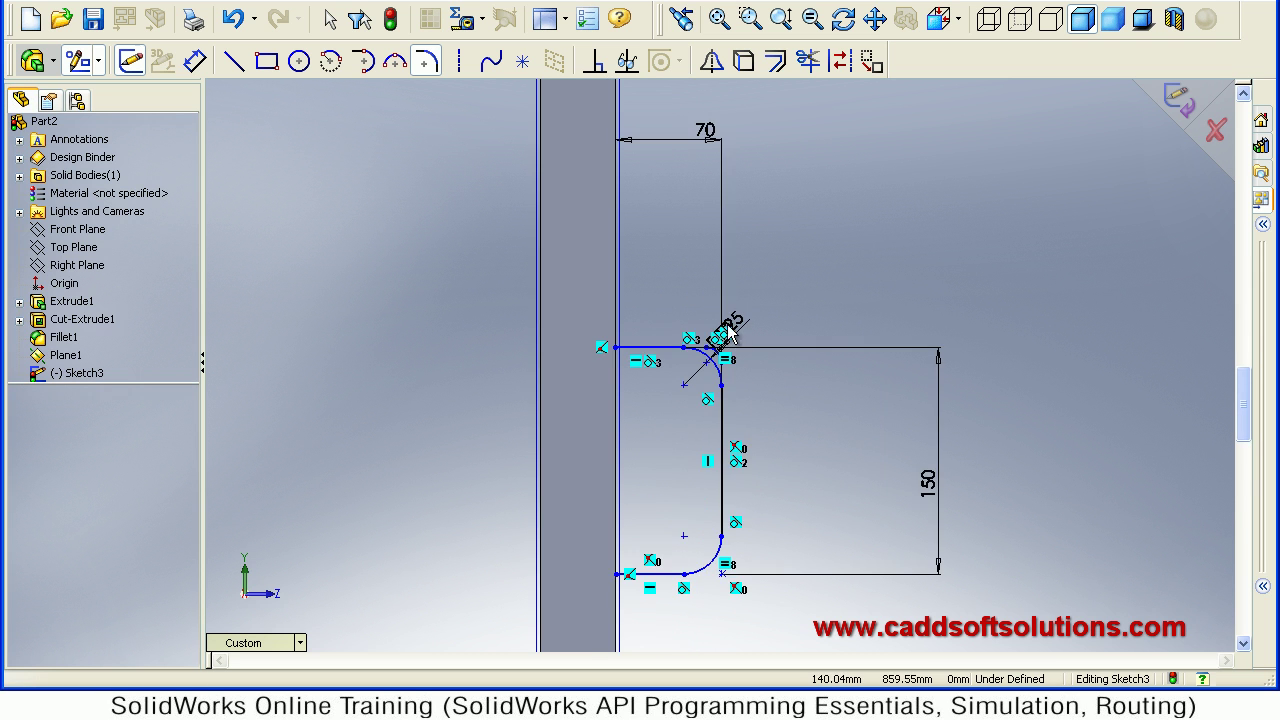
{"action": "scroll", "coordinate": [688, 322], "scroll_direction": "down", "scroll_amount": 3}
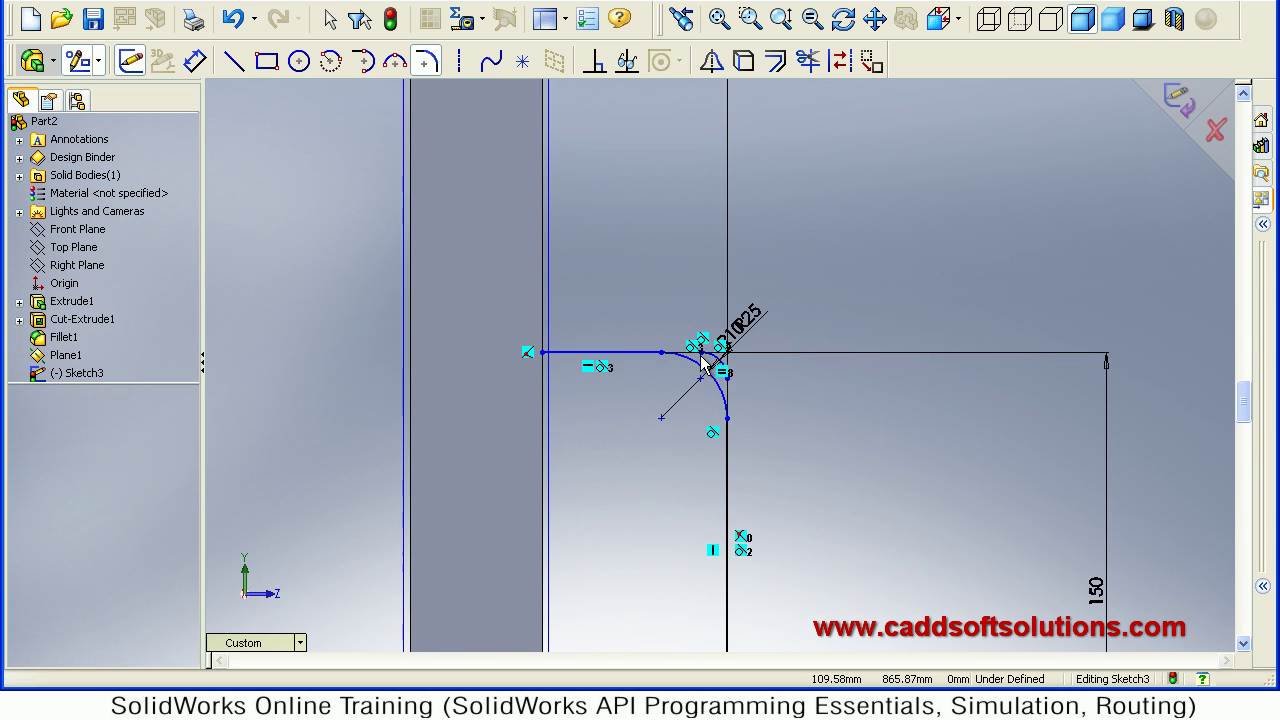
{"action": "key", "text": "Escape"}
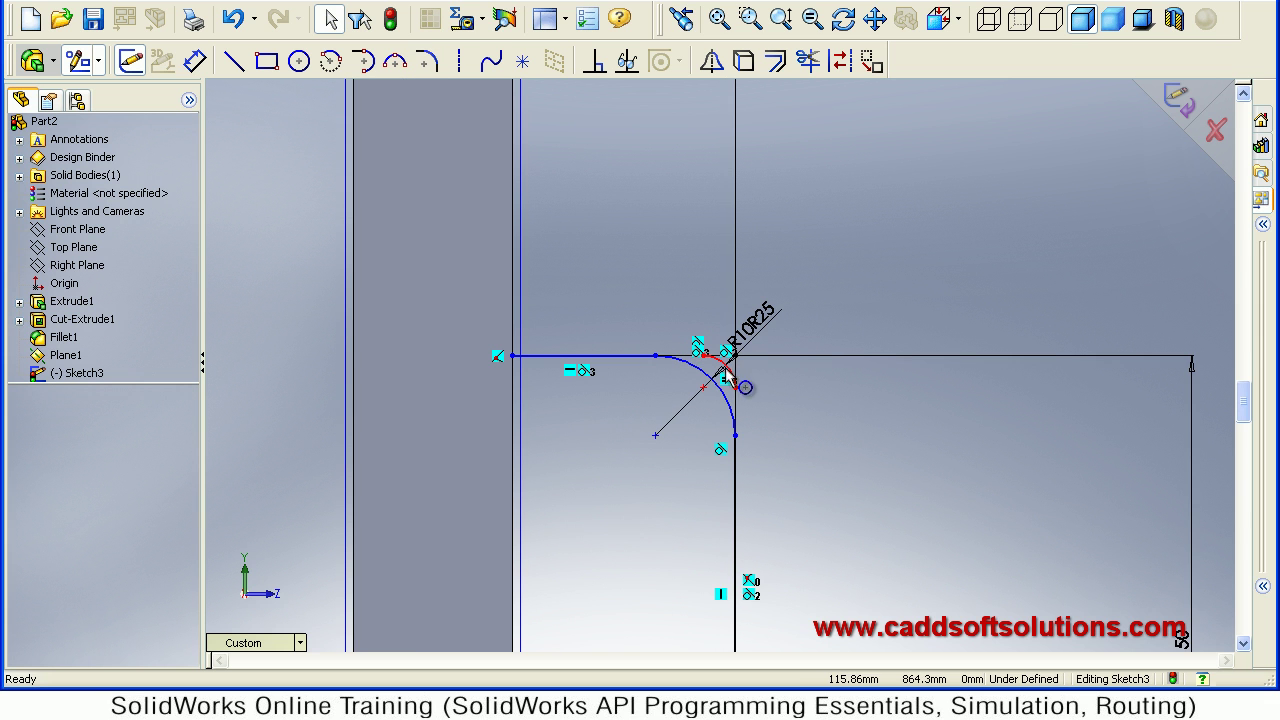
{"action": "left_click", "coordinate": [740, 405]}
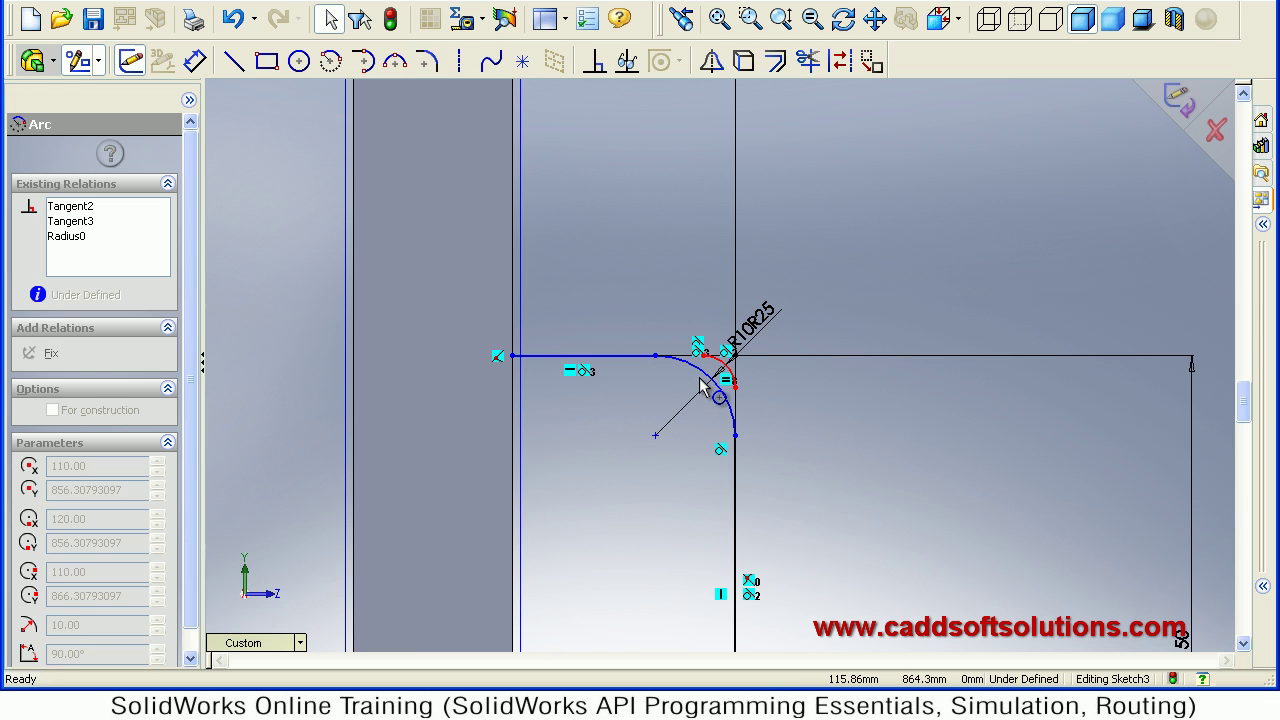
{"action": "key", "text": "Delete"}
{"action": "left_click", "coordinate": [543, 413]}
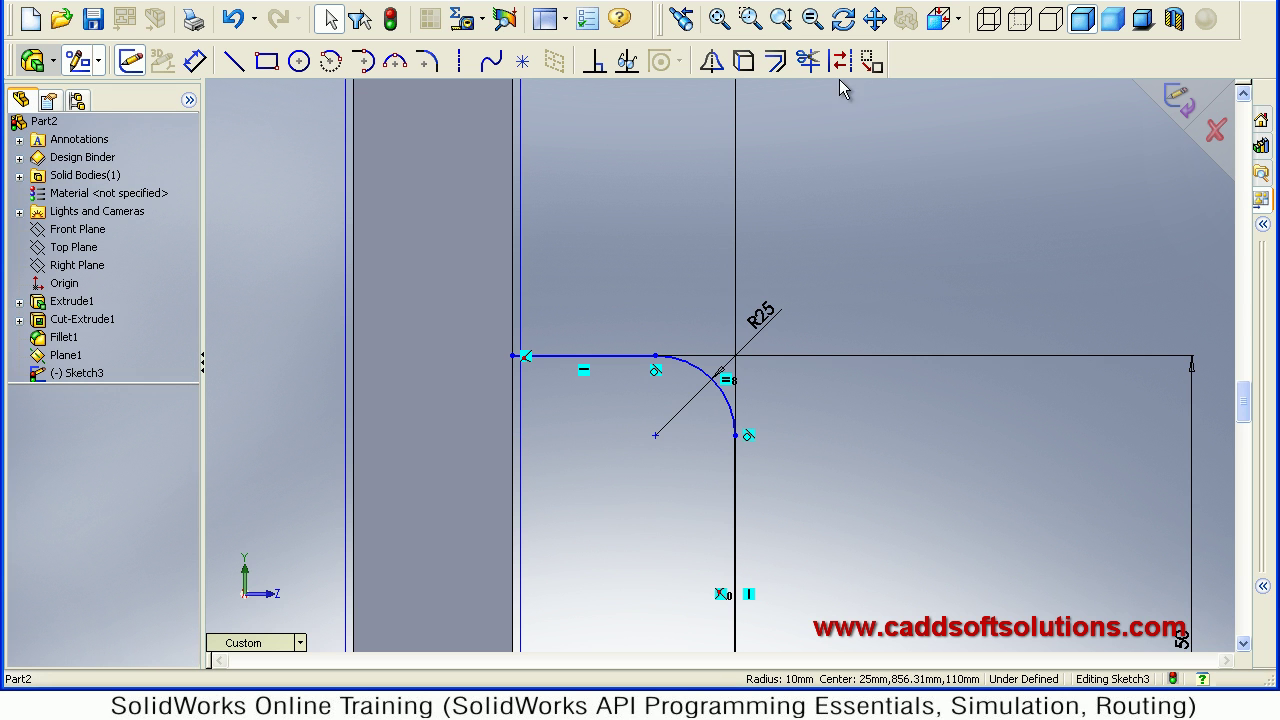
{"action": "left_click", "coordinate": [718, 19]}
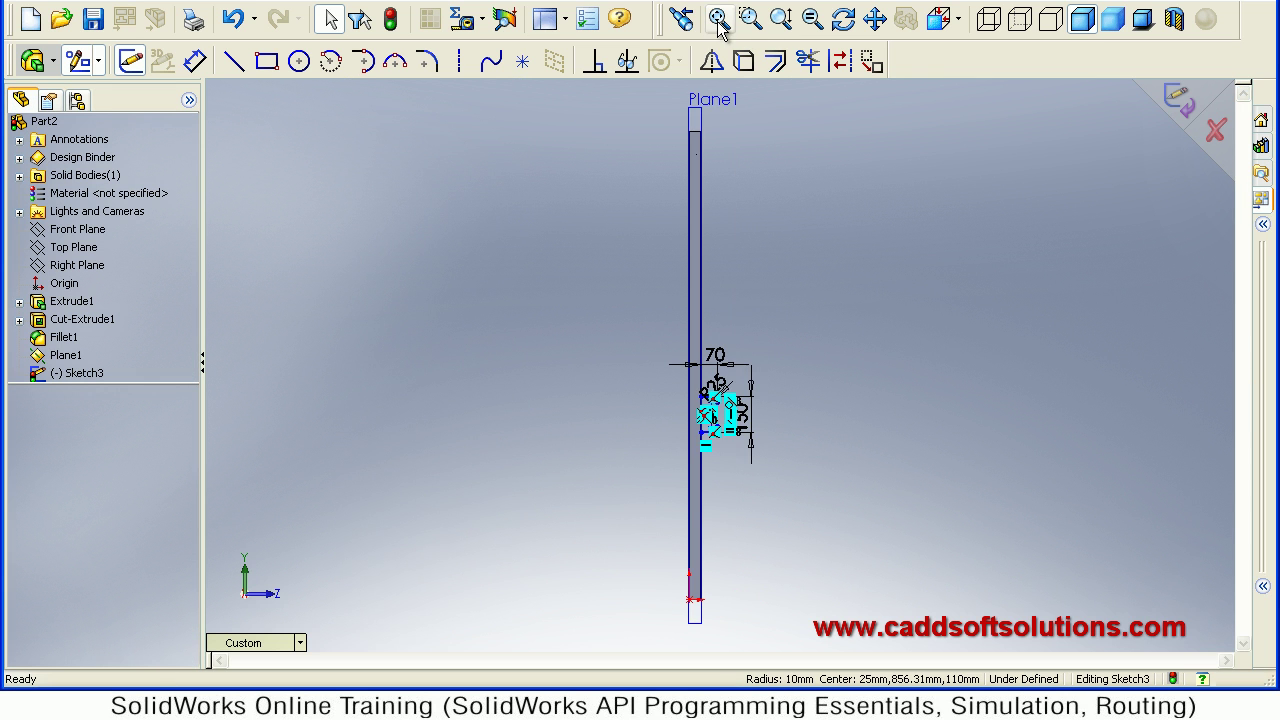
{"action": "left_click", "coordinate": [1179, 104]}
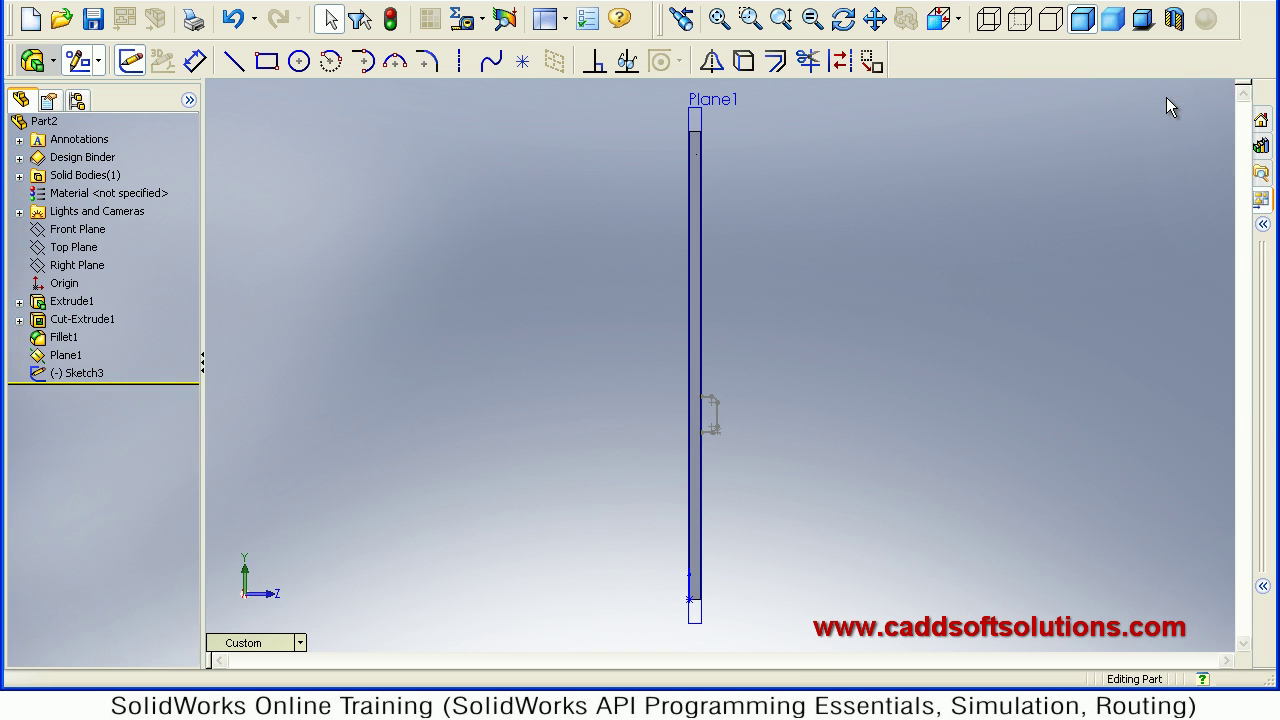
- On the door's front face, viewed normal, sketch a circle of about 23 mm radius centred on the handle profile's upper end
{"action": "middle_click_drag", "start_coordinate": [854, 413], "coordinate": [748, 432]}
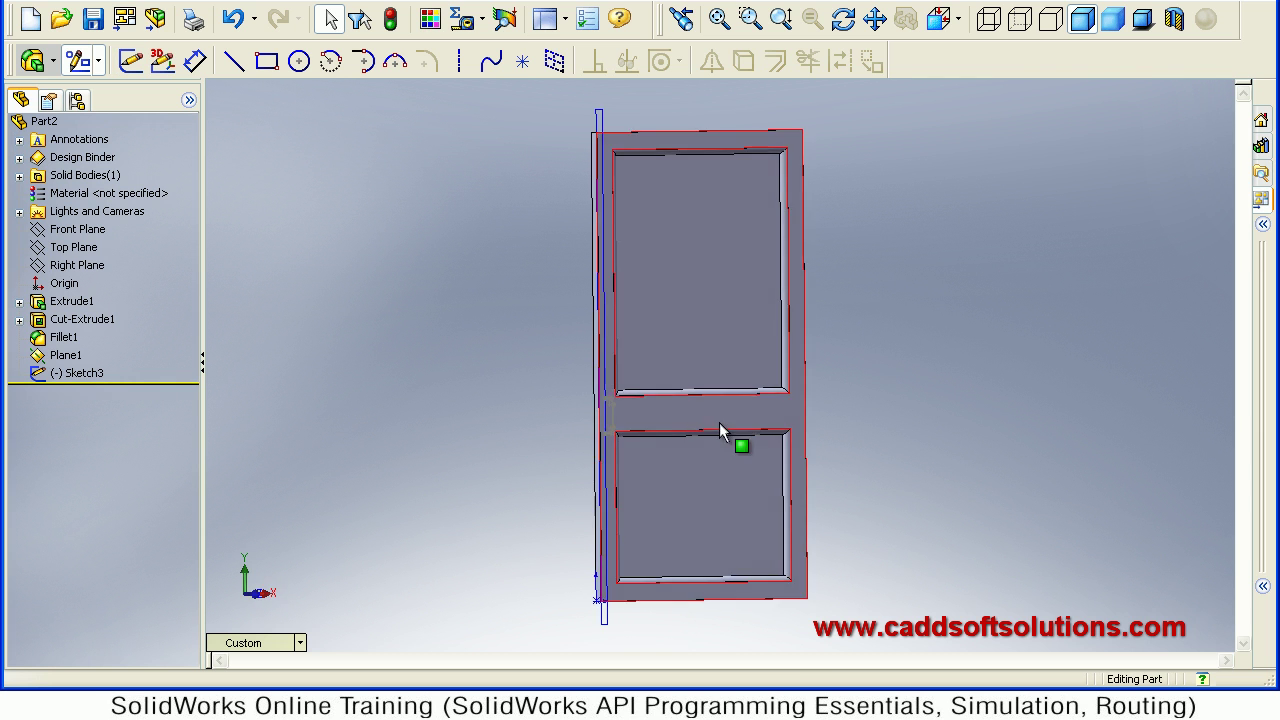
{"action": "left_click", "coordinate": [673, 425]}
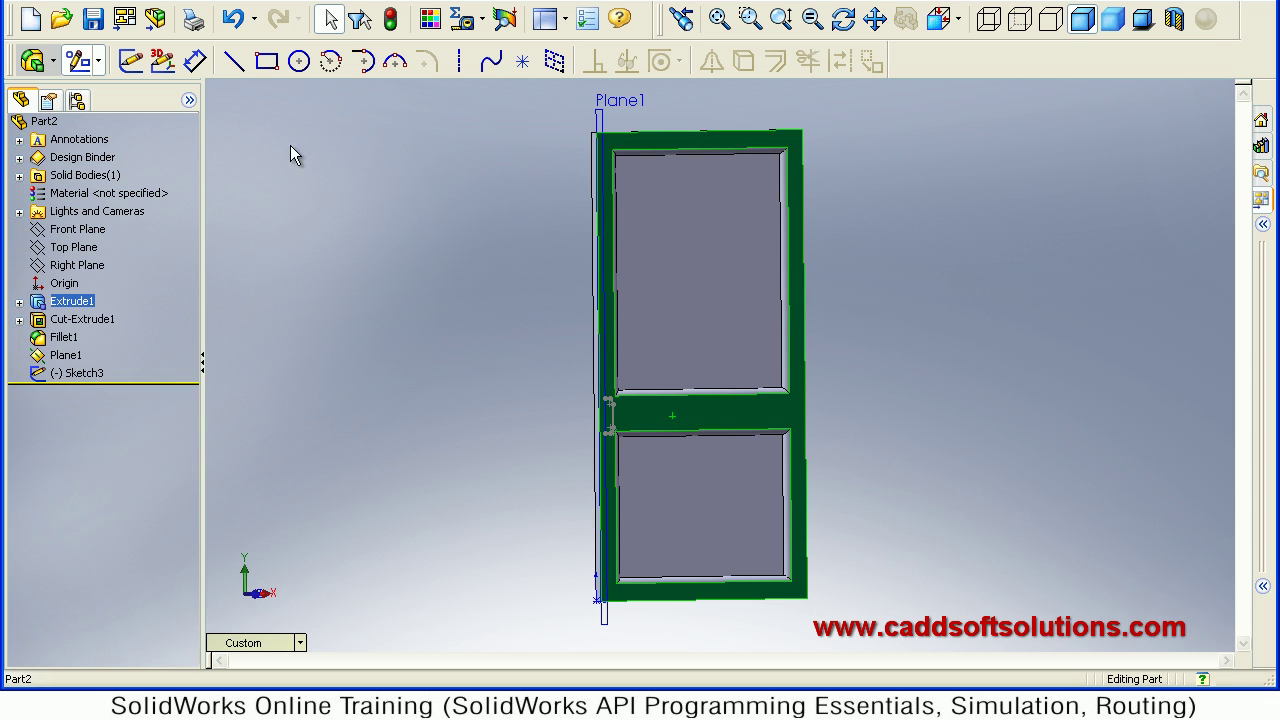
{"action": "left_click", "coordinate": [129, 62]}
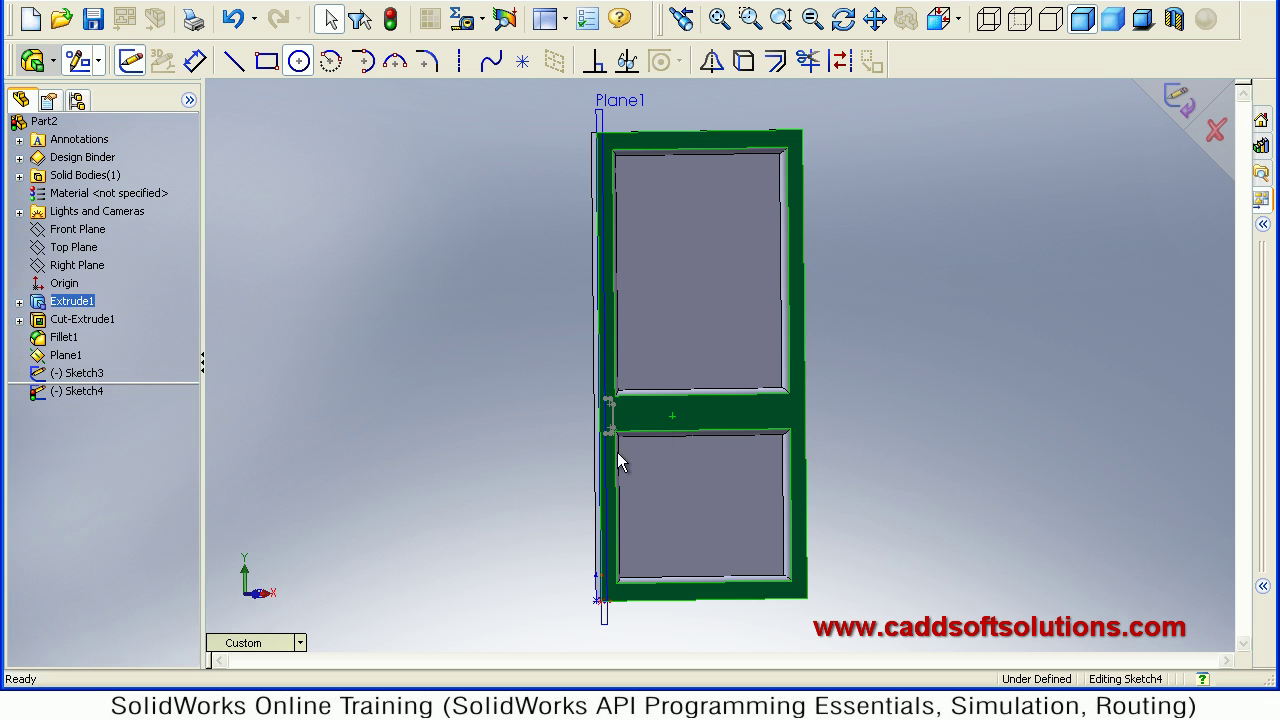
{"action": "left_click", "coordinate": [944, 20]}
{"action": "left_click", "coordinate": [1012, 17]}
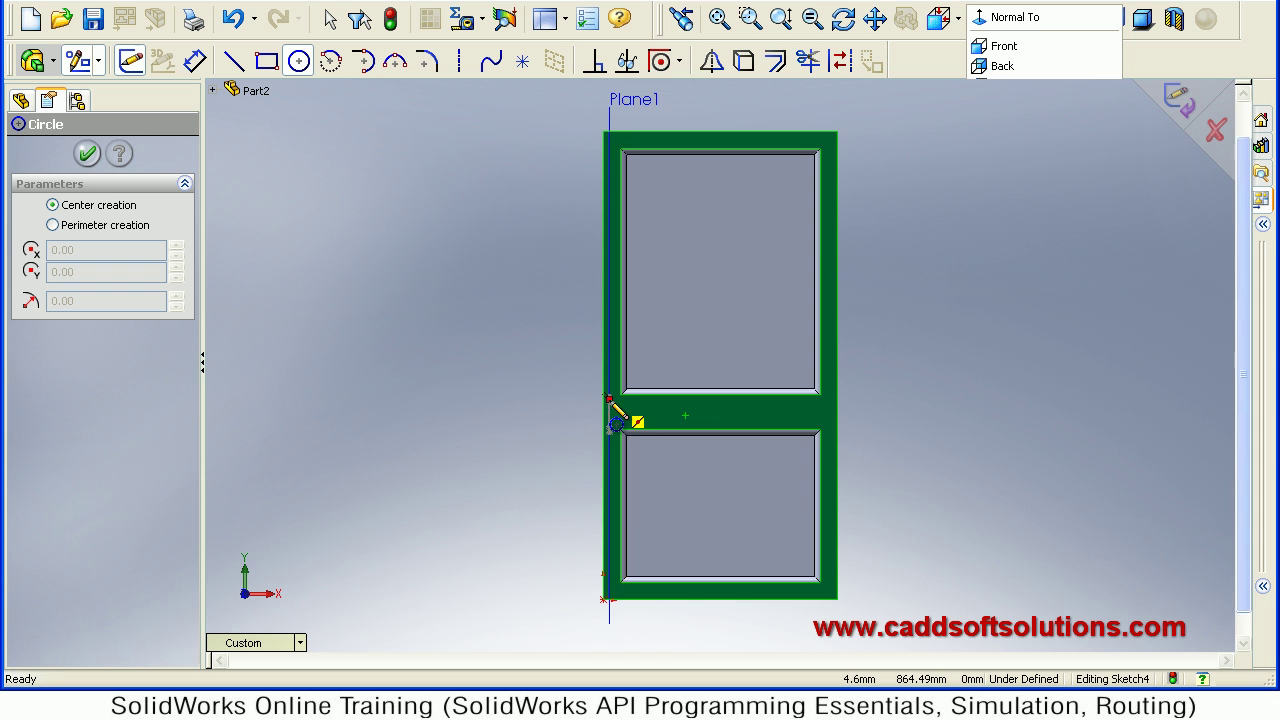
{"action": "scroll", "coordinate": [615, 410], "scroll_direction": "down", "scroll_amount": 2}
{"action": "scroll", "coordinate": [620, 418], "scroll_direction": "down", "scroll_amount": 3}
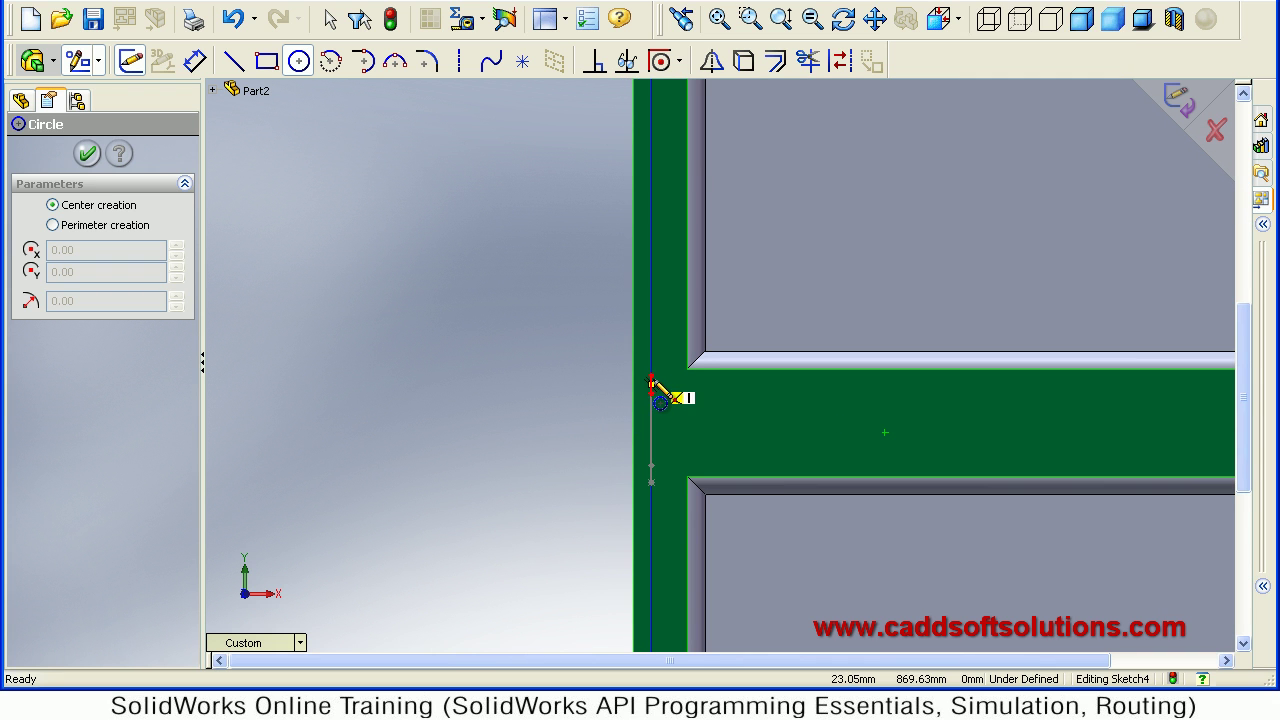
{"action": "scroll", "coordinate": [652, 384], "scroll_direction": "down", "scroll_amount": 3}
{"action": "scroll", "coordinate": [680, 372], "scroll_direction": "down", "scroll_amount": 2}
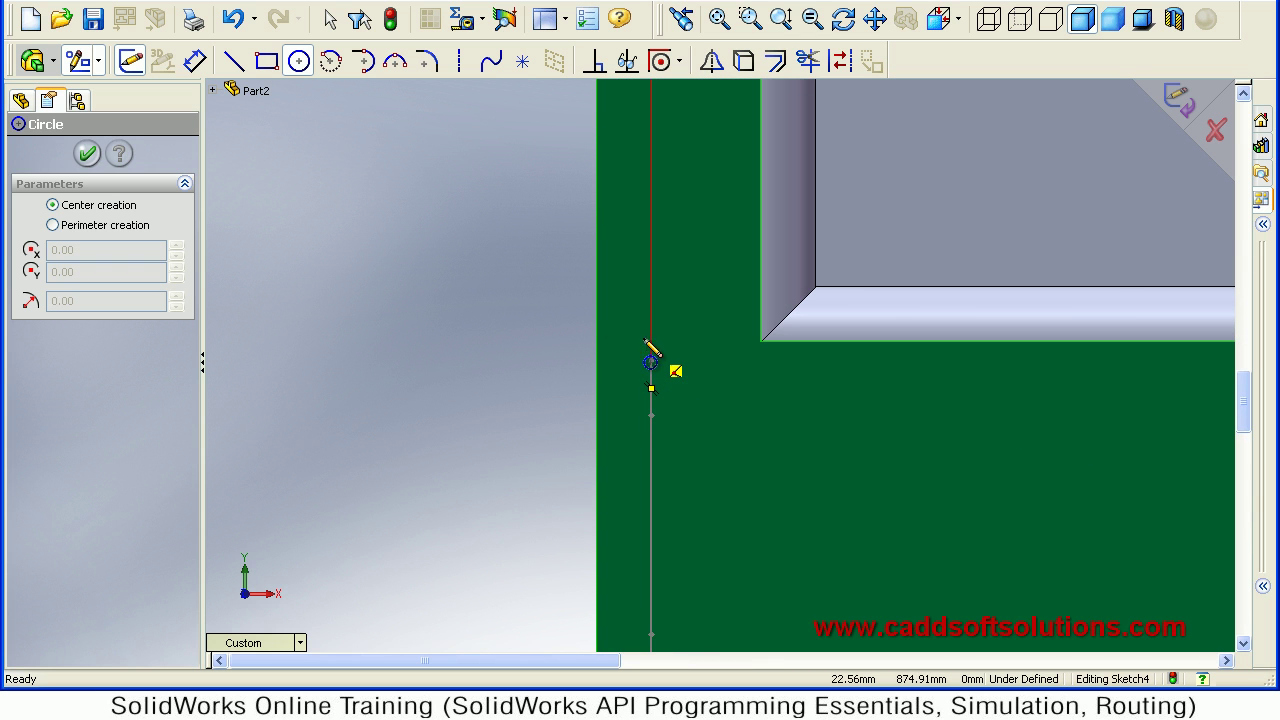
{"action": "scroll", "coordinate": [506, 392], "scroll_direction": "down", "scroll_amount": 1}
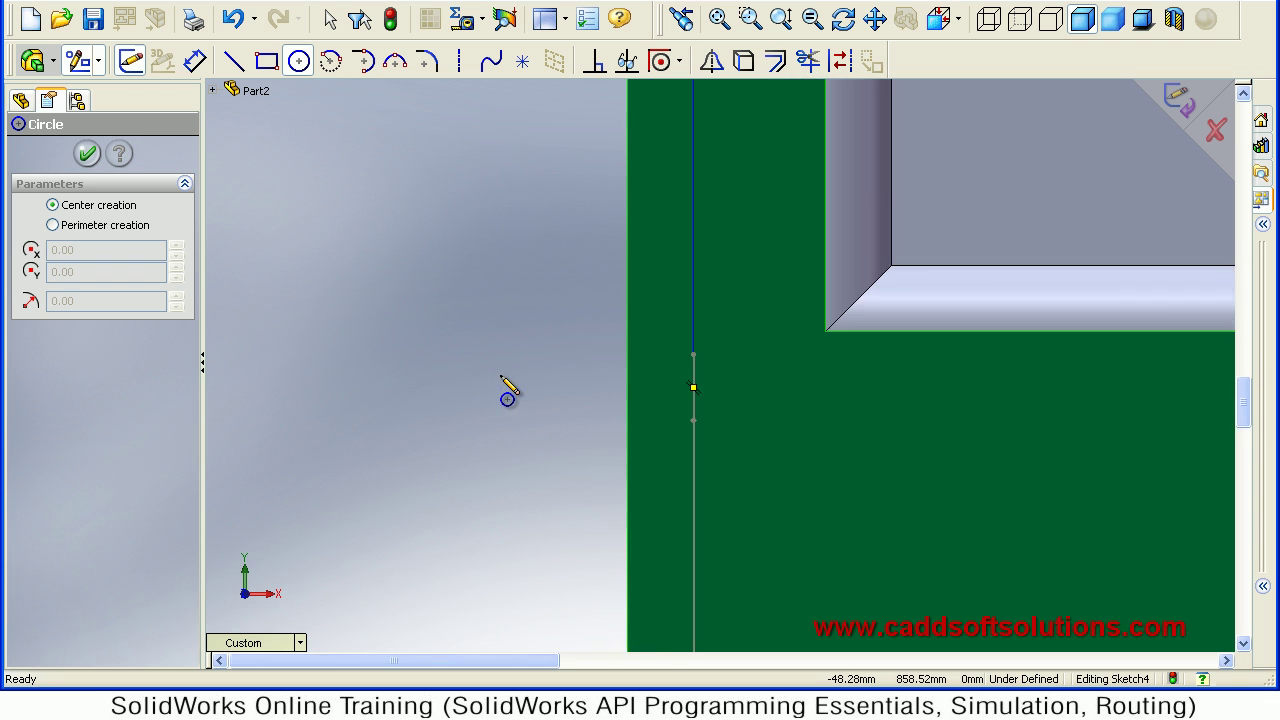
{"action": "scroll", "coordinate": [640, 250], "scroll_direction": "up", "scroll_amount": 2}
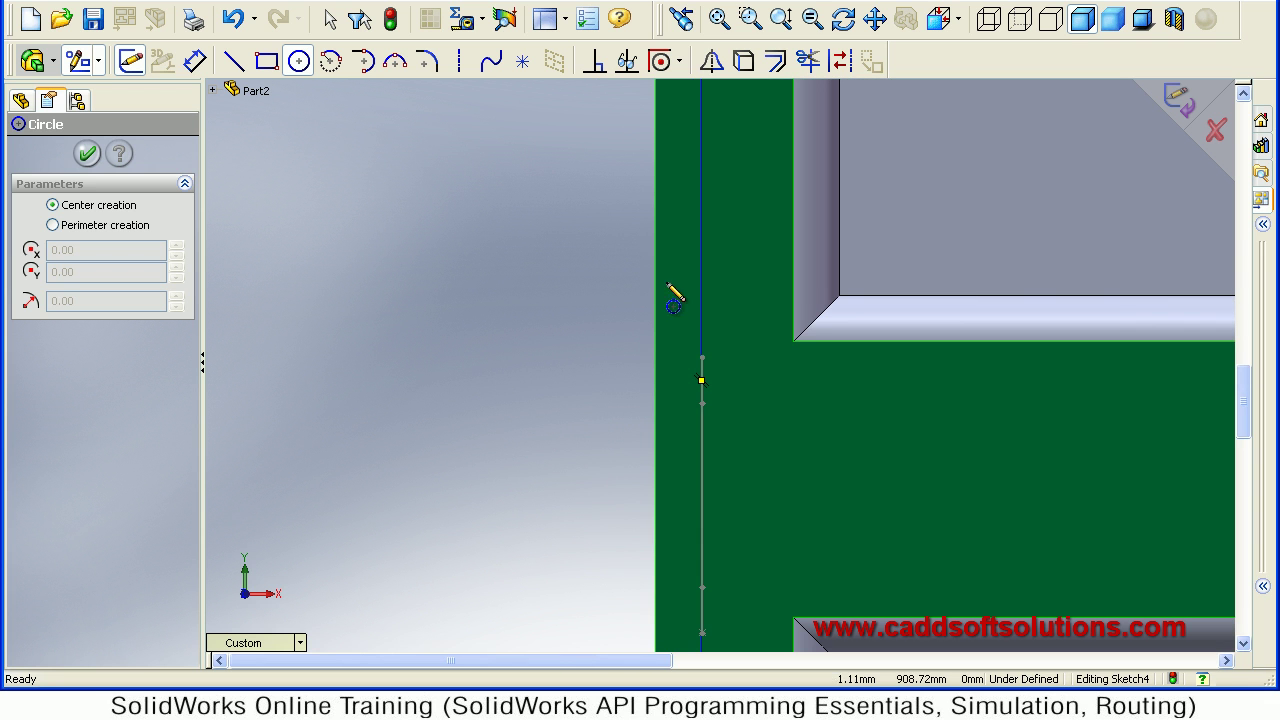
{"action": "left_click", "coordinate": [701, 357]}
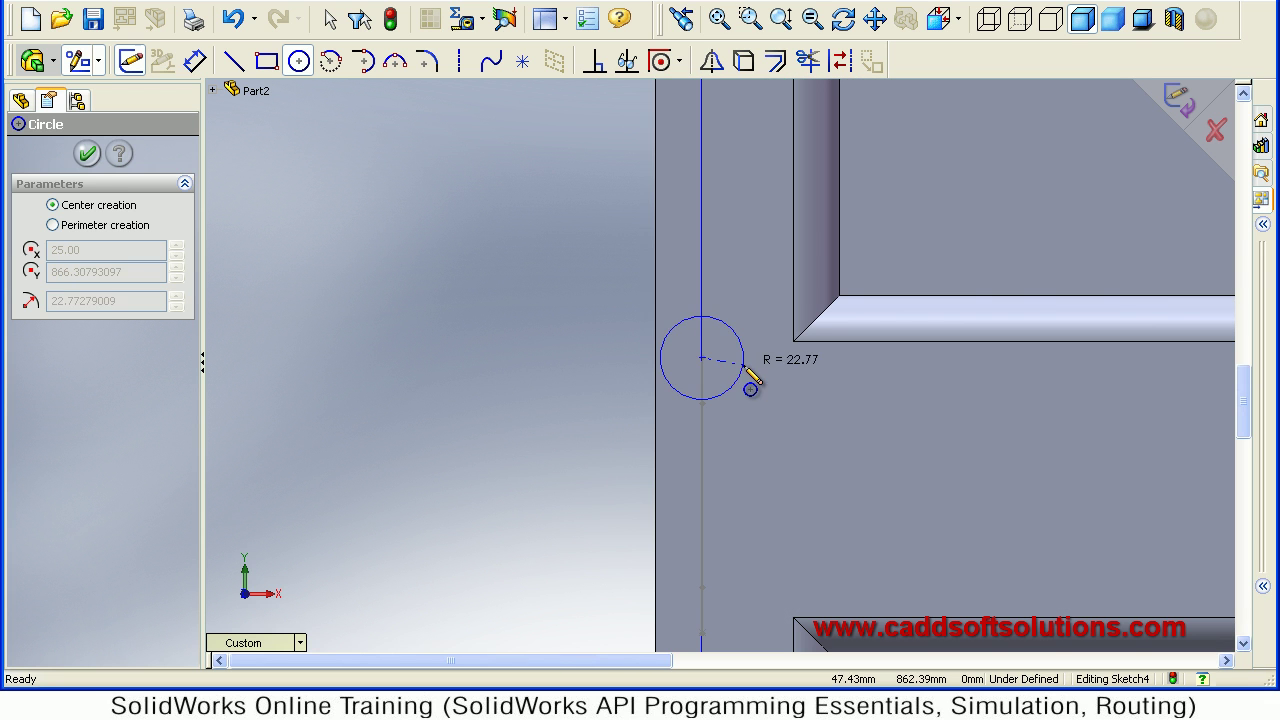
{"action": "left_click", "coordinate": [740, 375]}
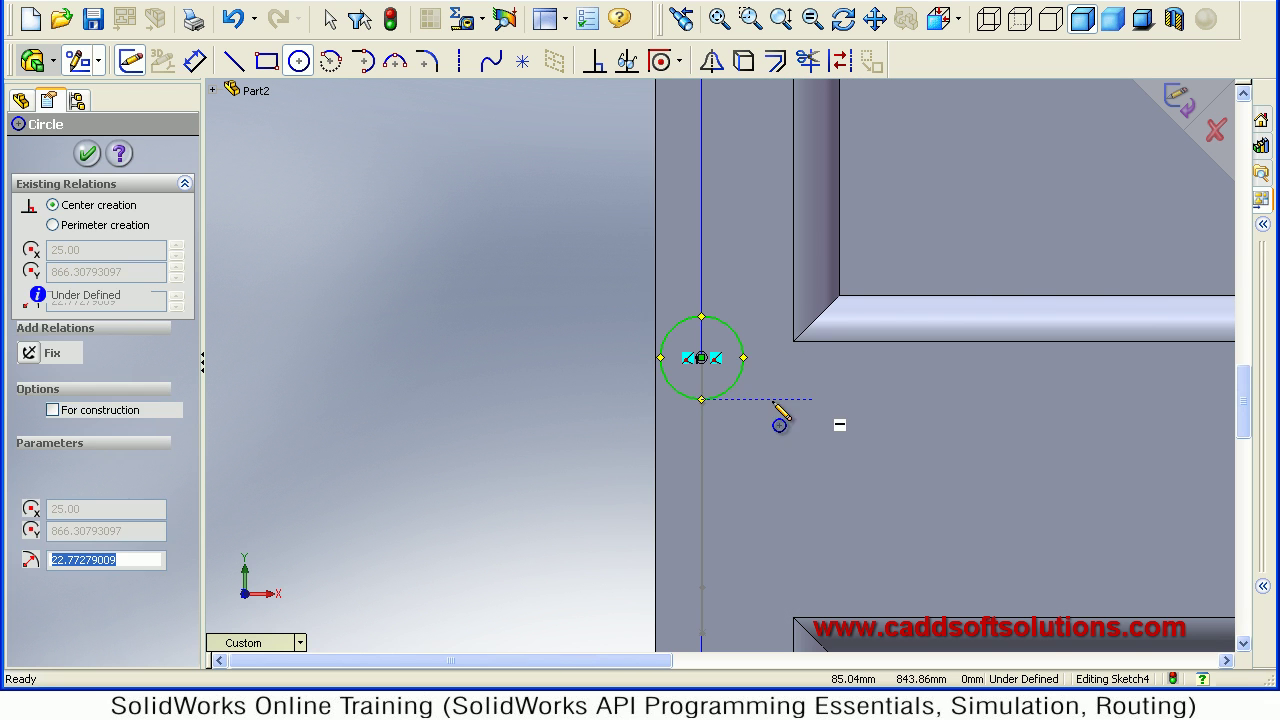
- Dimension the circle's diameter as 25 mm
{"action": "left_click", "coordinate": [194, 61]}
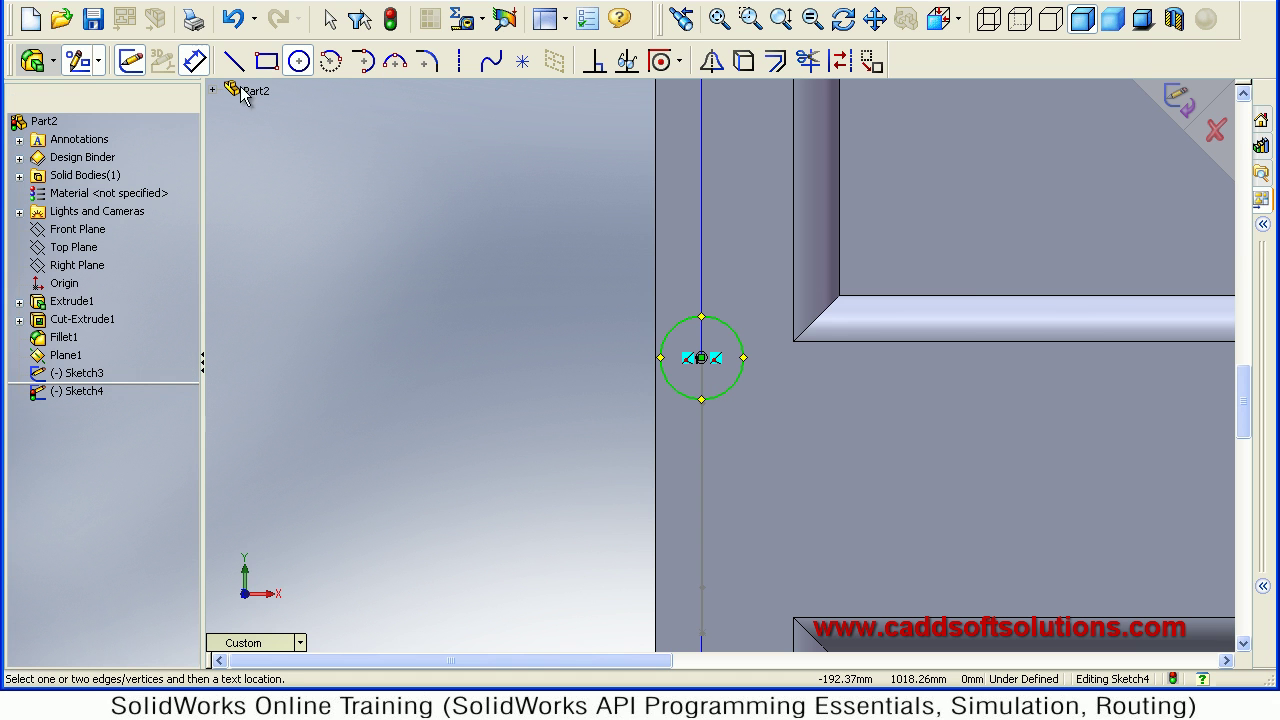
{"action": "left_click", "coordinate": [738, 279]}
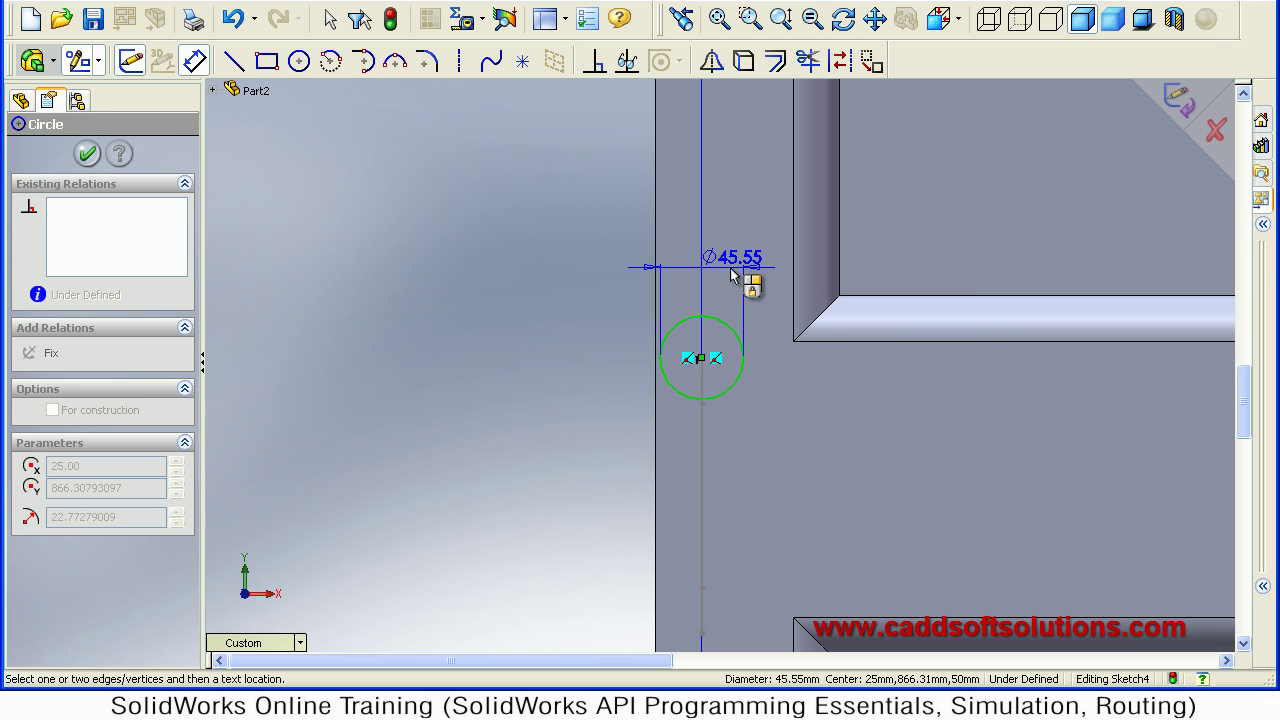
{"action": "left_click", "coordinate": [737, 272]}
{"action": "key", "text": "Escape"}
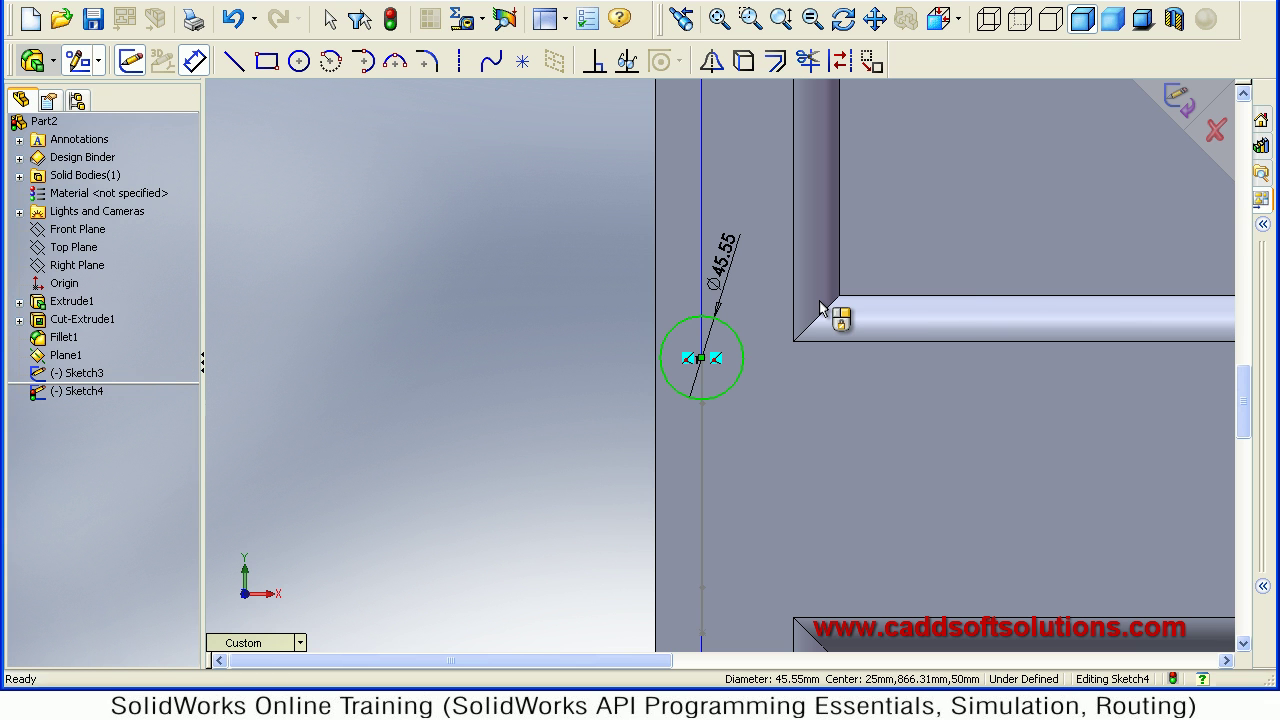
{"action": "type", "text": "25"}
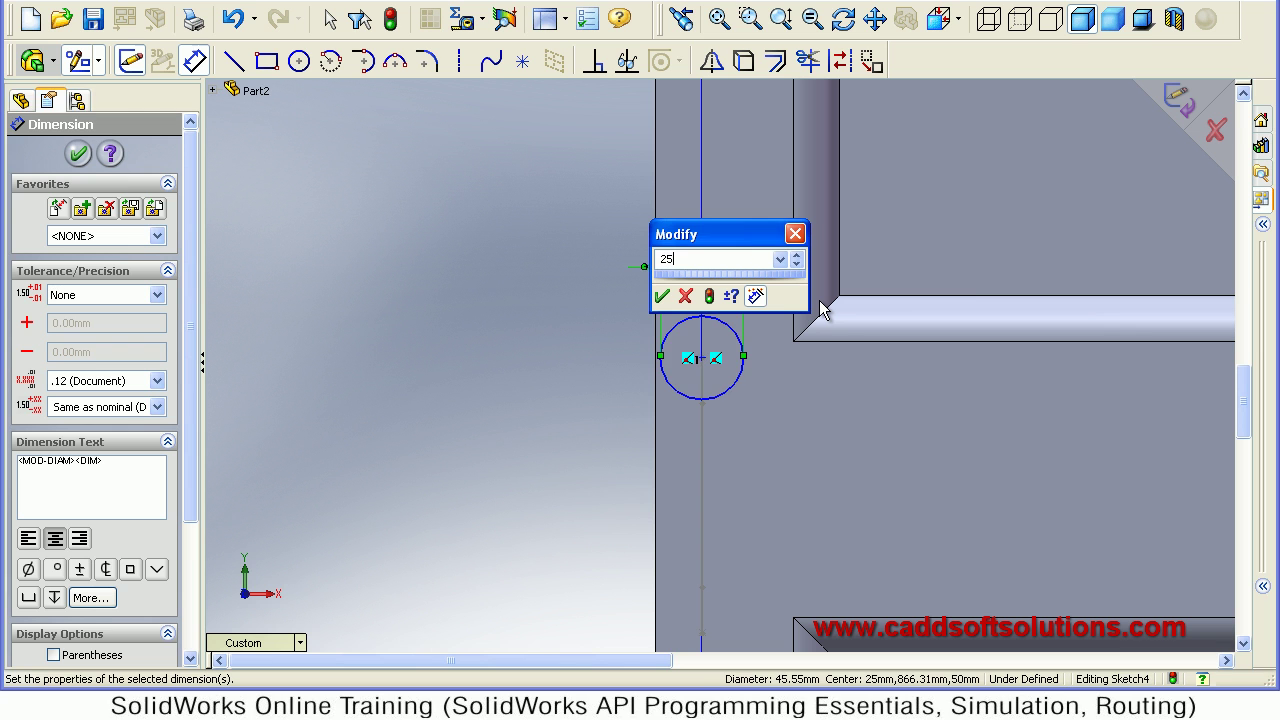
{"action": "key", "text": "Return"}
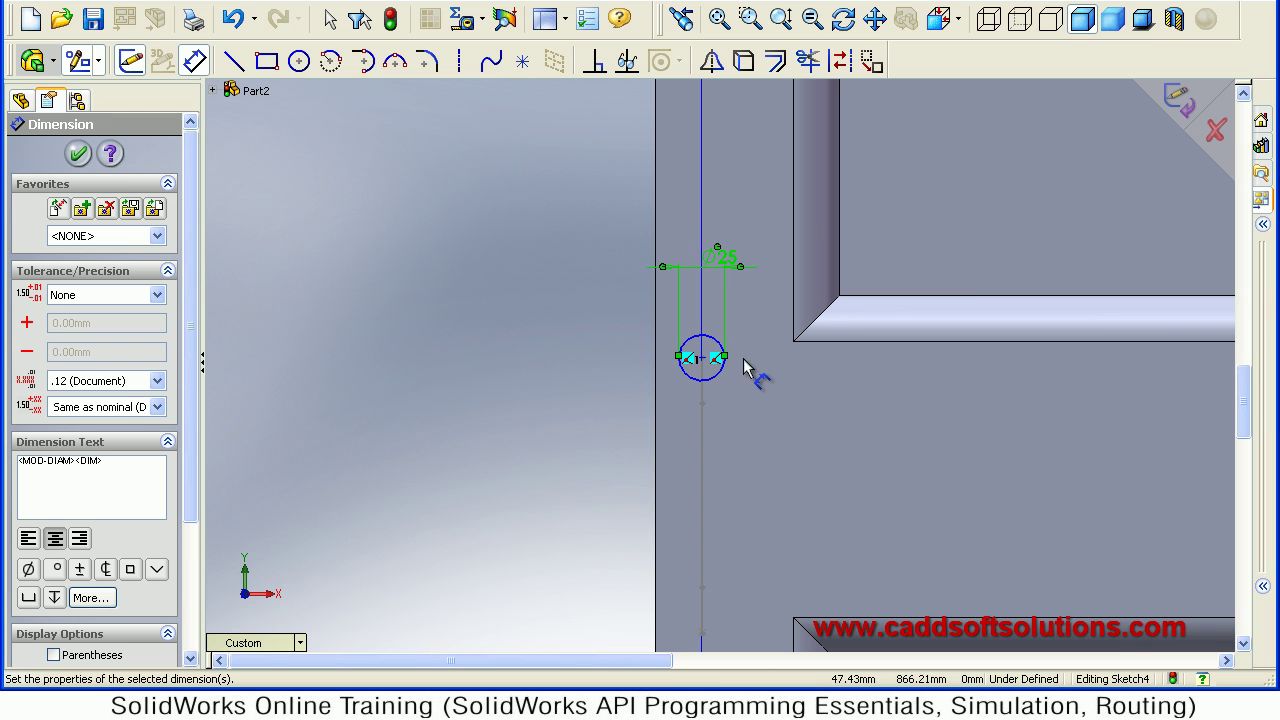
- Change the circle's diameter to 20 mm and exit the sketch
{"action": "double_click", "coordinate": [733, 264]}
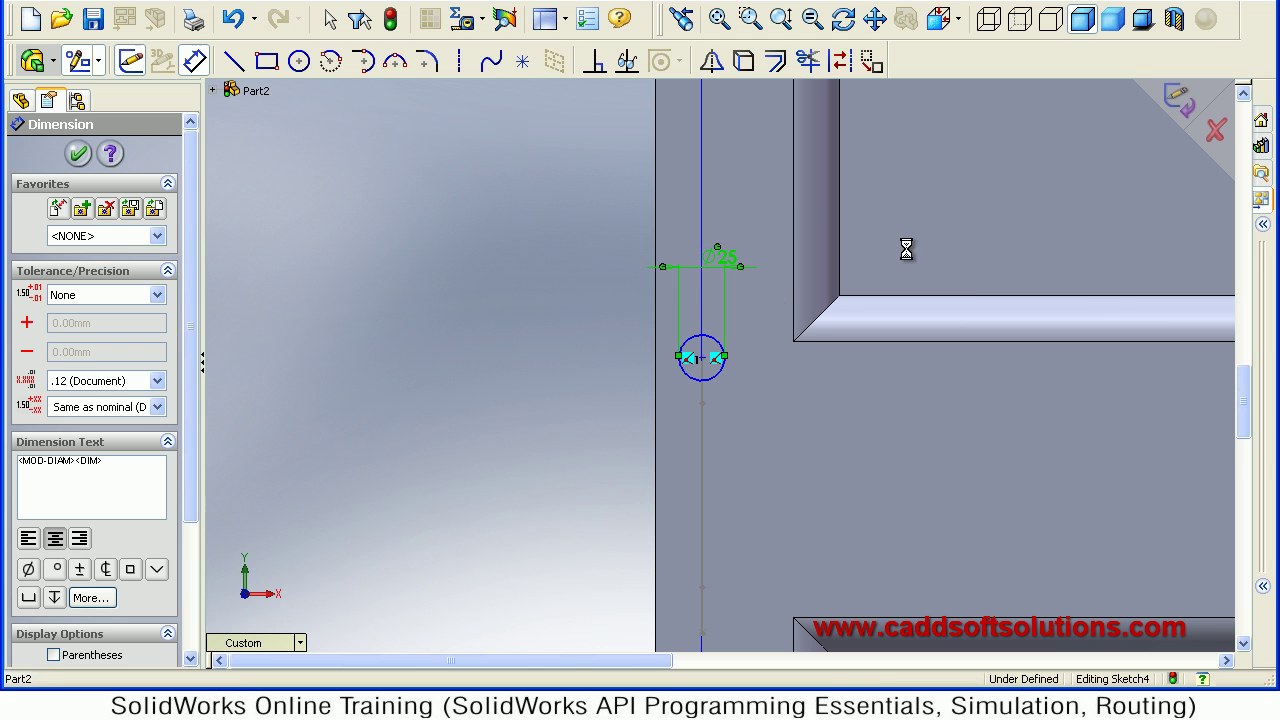
{"action": "type", "text": "20"}
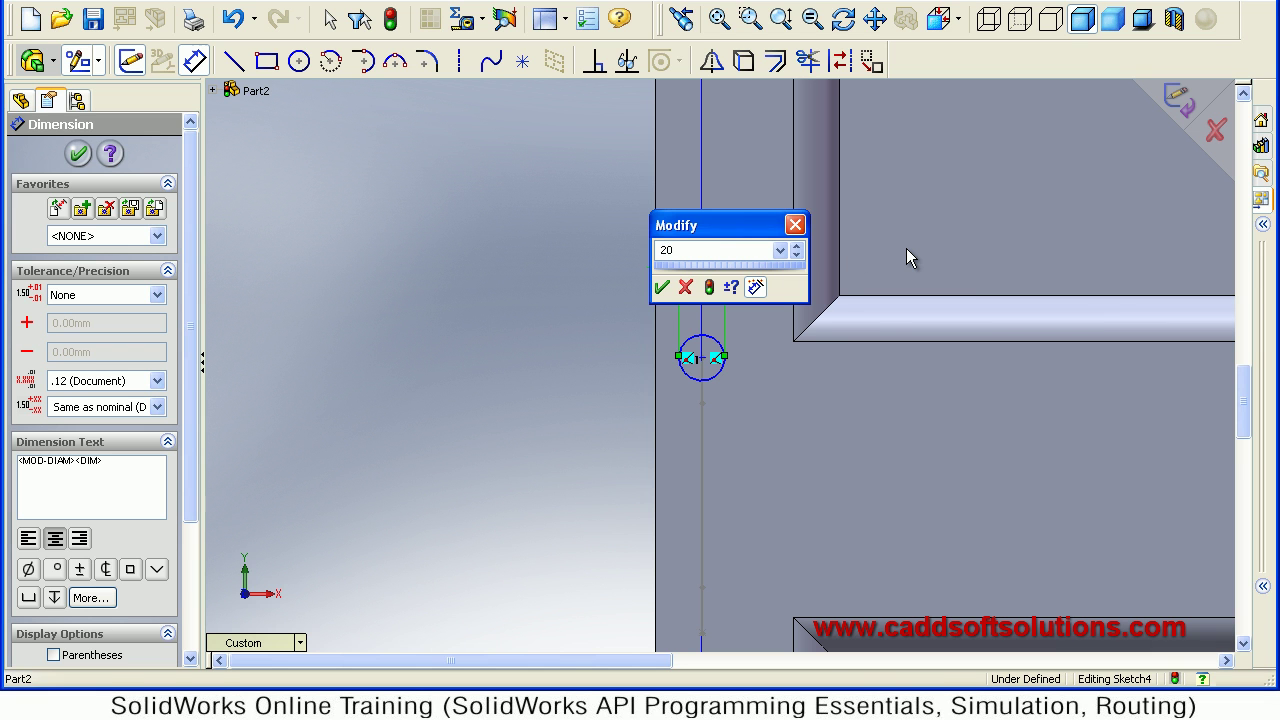
{"action": "key", "text": "Return"}
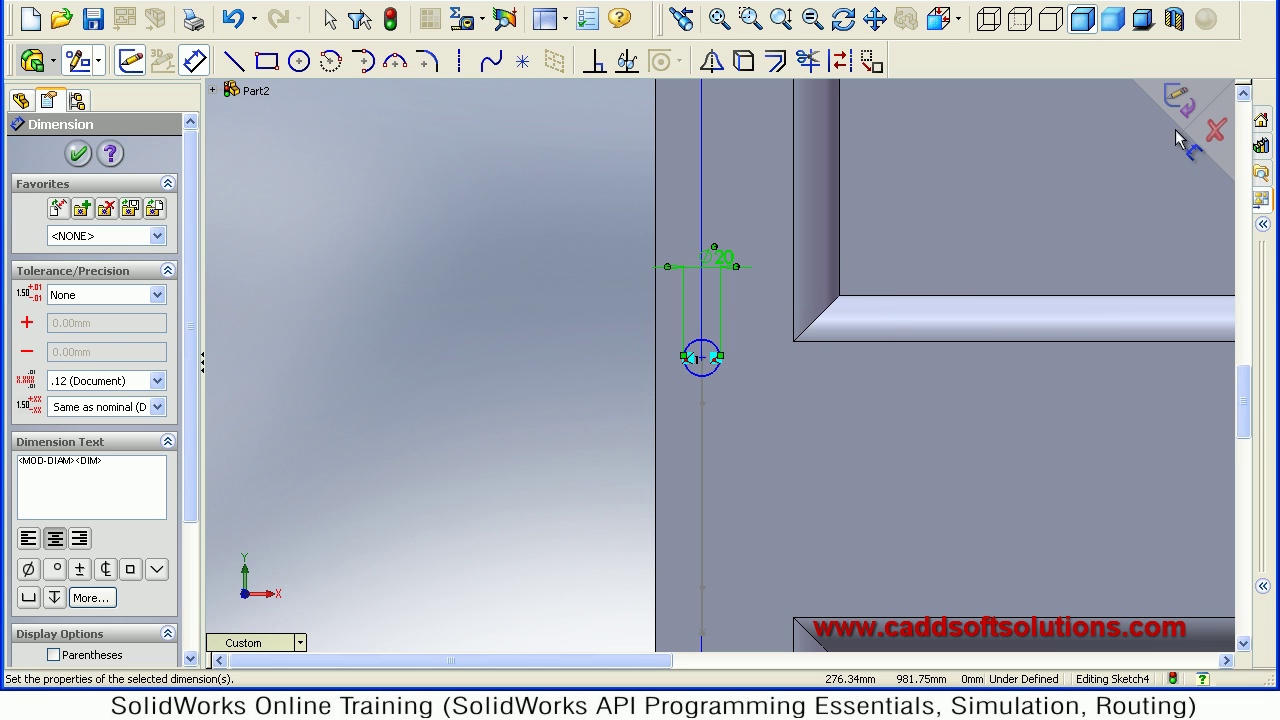
{"action": "left_click", "coordinate": [1179, 99]}
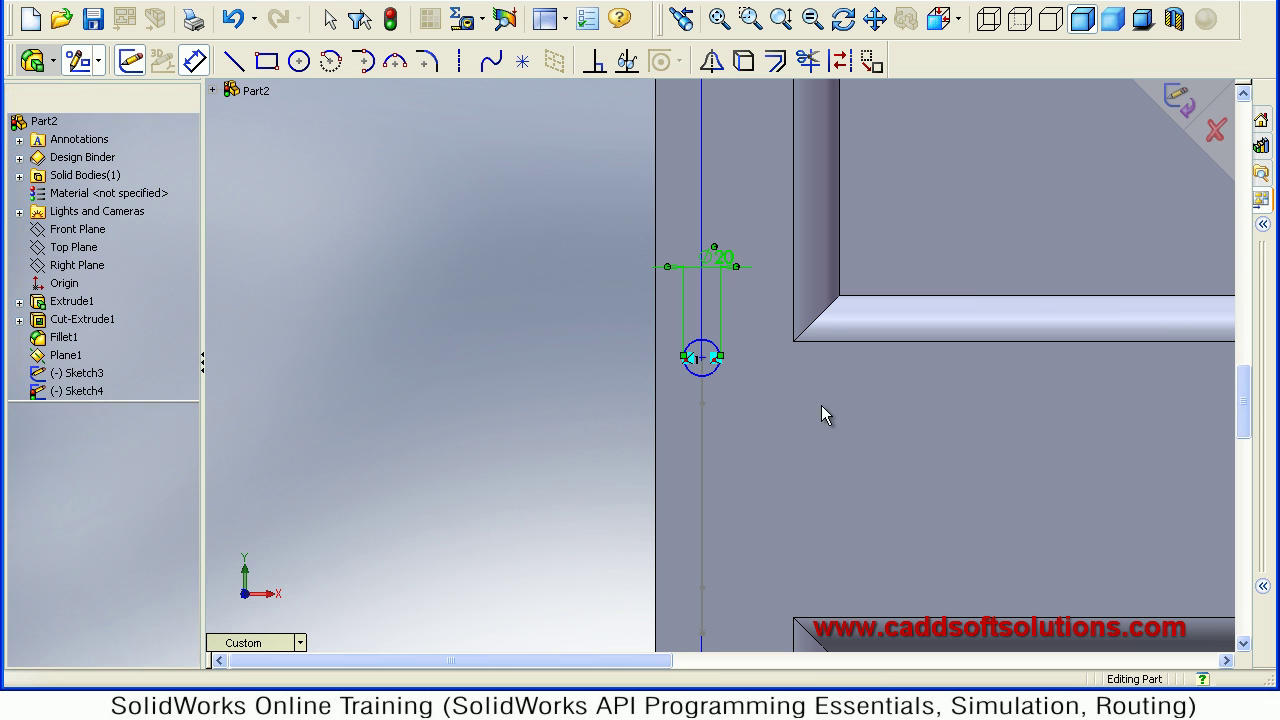
- Sweep the circle sketch along the rounded handle profile sketch to form the door handle
{"action": "mouse_move", "coordinate": [834, 423]}
{"action": "middle_mouse_down"}
{"action": "mouse_move", "coordinate": [843, 434]}
{"action": "mouse_move", "coordinate": [905, 413]}
{"action": "mouse_move", "coordinate": [903, 372]}
{"action": "middle_mouse_up"}
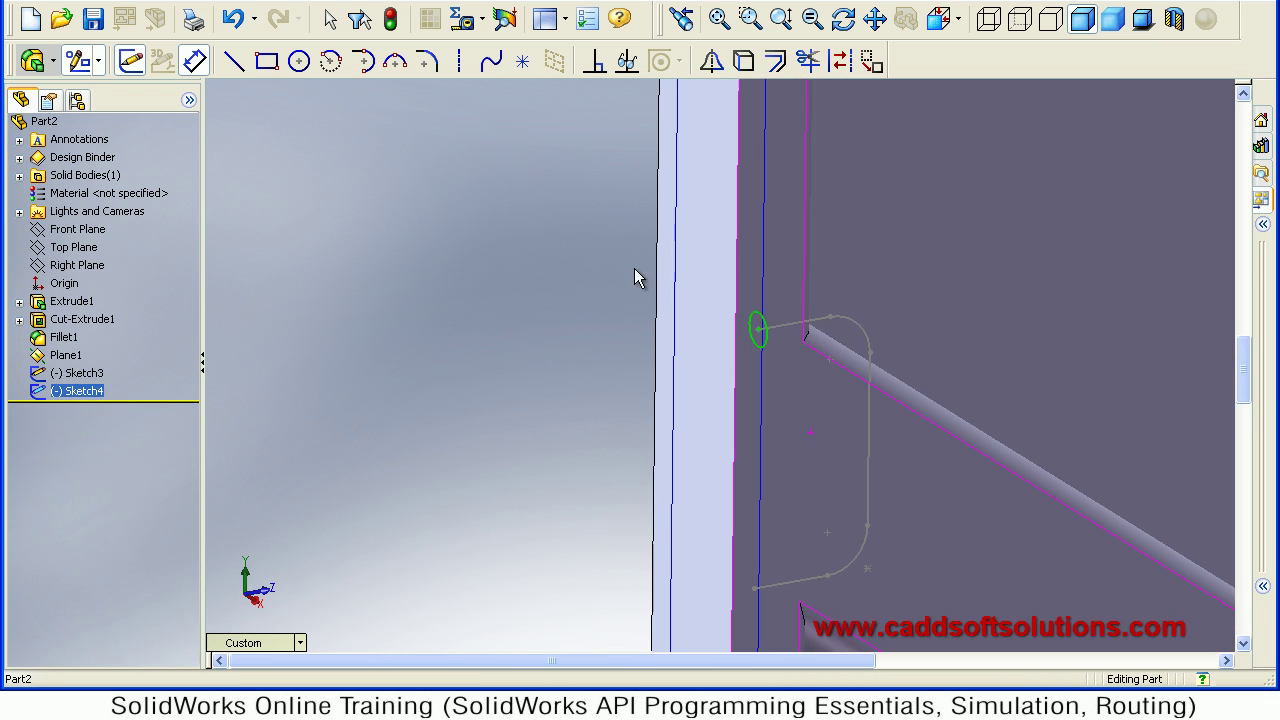
{"action": "left_click", "coordinate": [32, 61]}
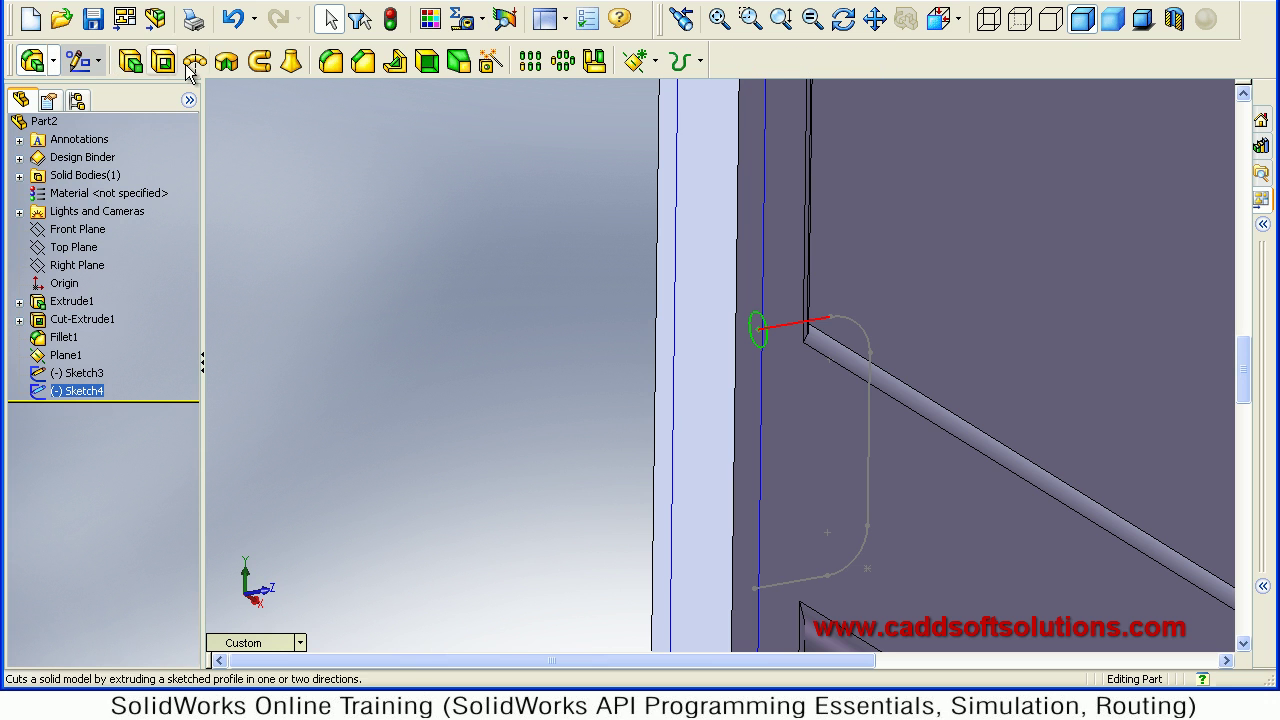
{"action": "left_click", "coordinate": [260, 62]}
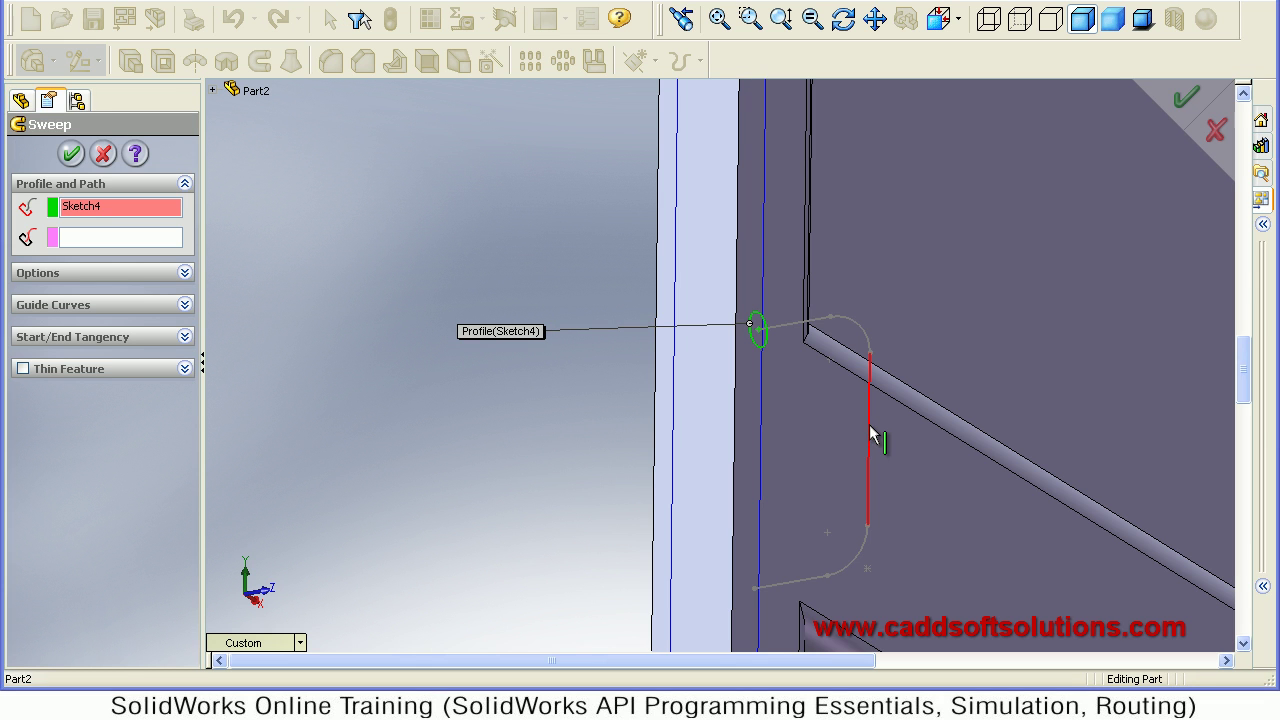
{"action": "left_click", "coordinate": [869, 424]}
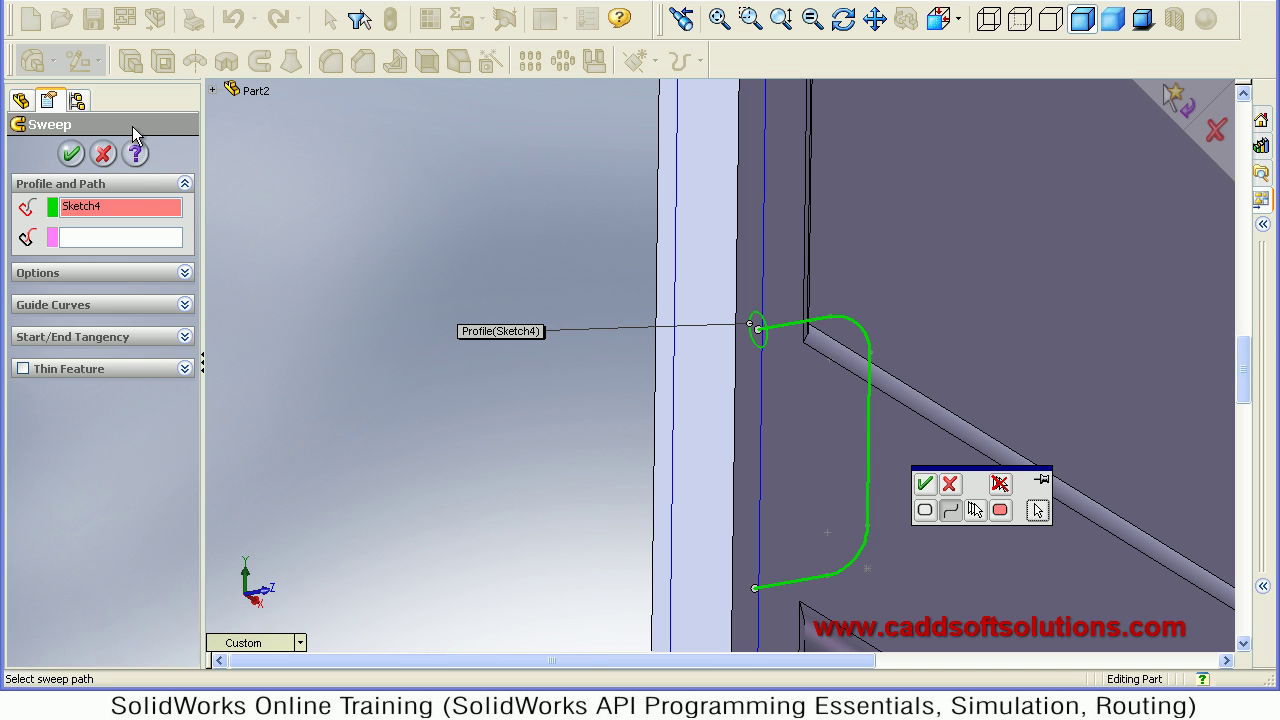
{"action": "right_click", "coordinate": [115, 199]}
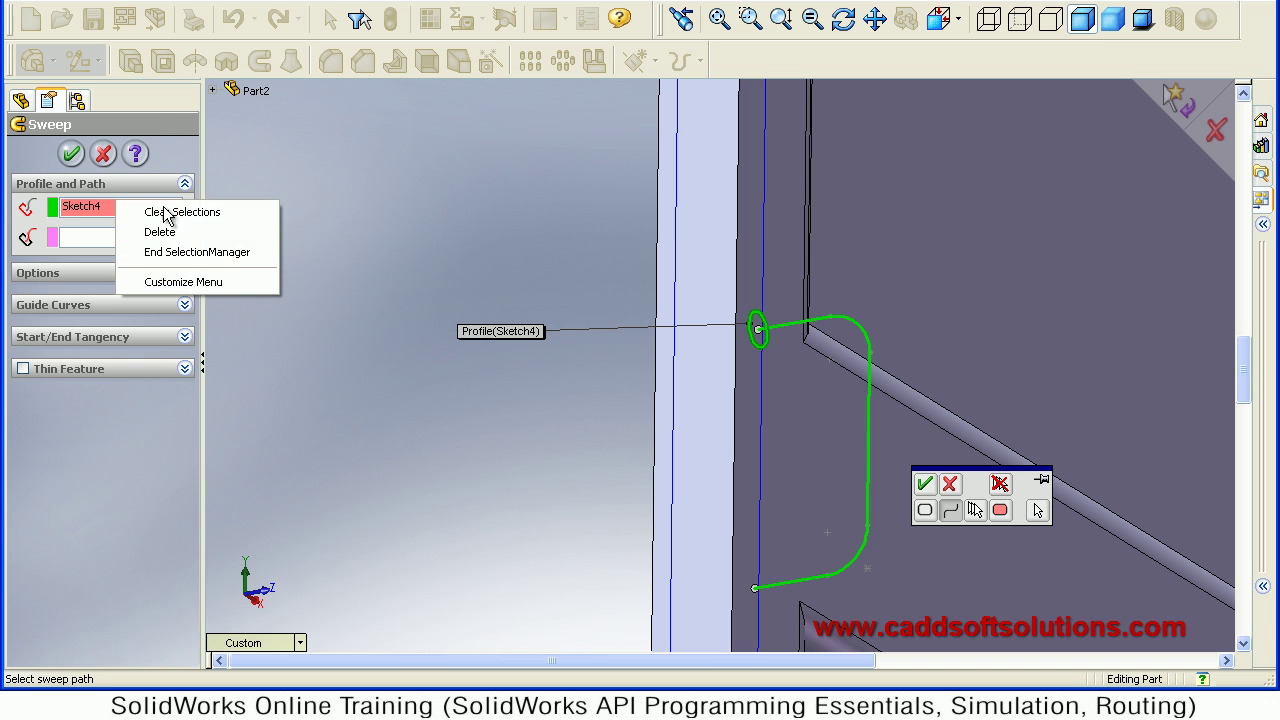
{"action": "key", "text": "Delete"}
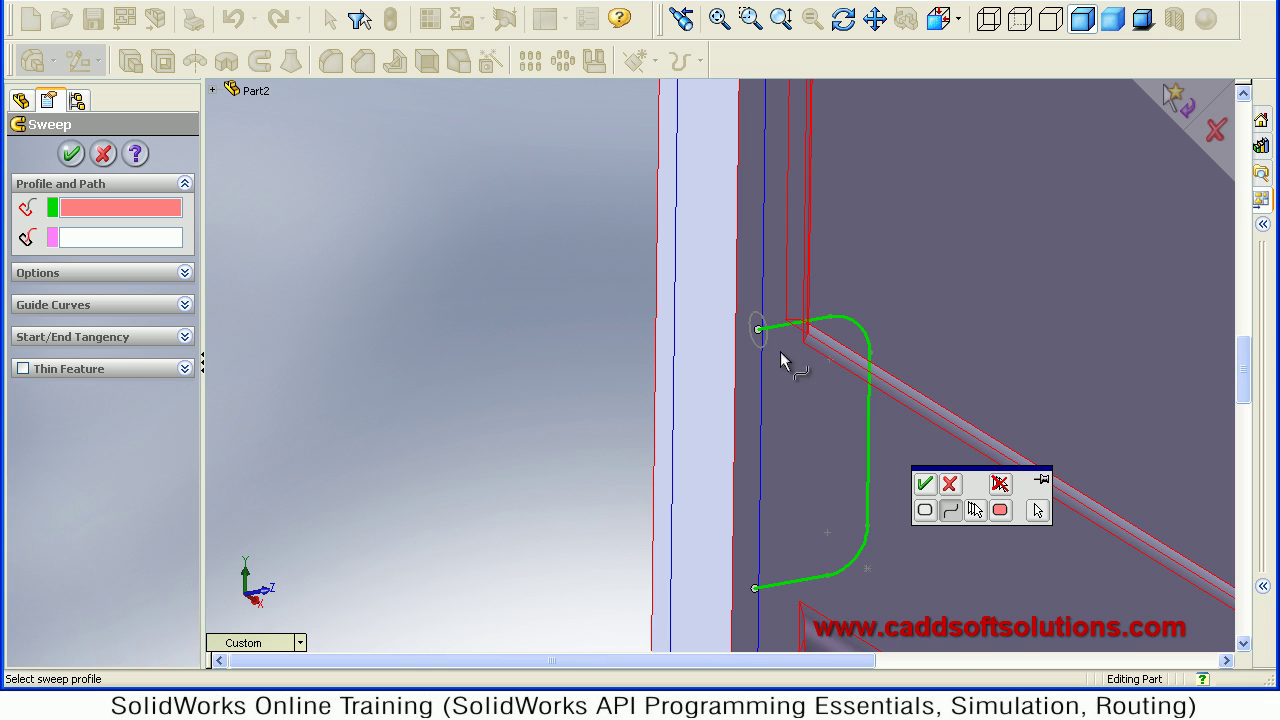
{"action": "left_click", "coordinate": [950, 484]}
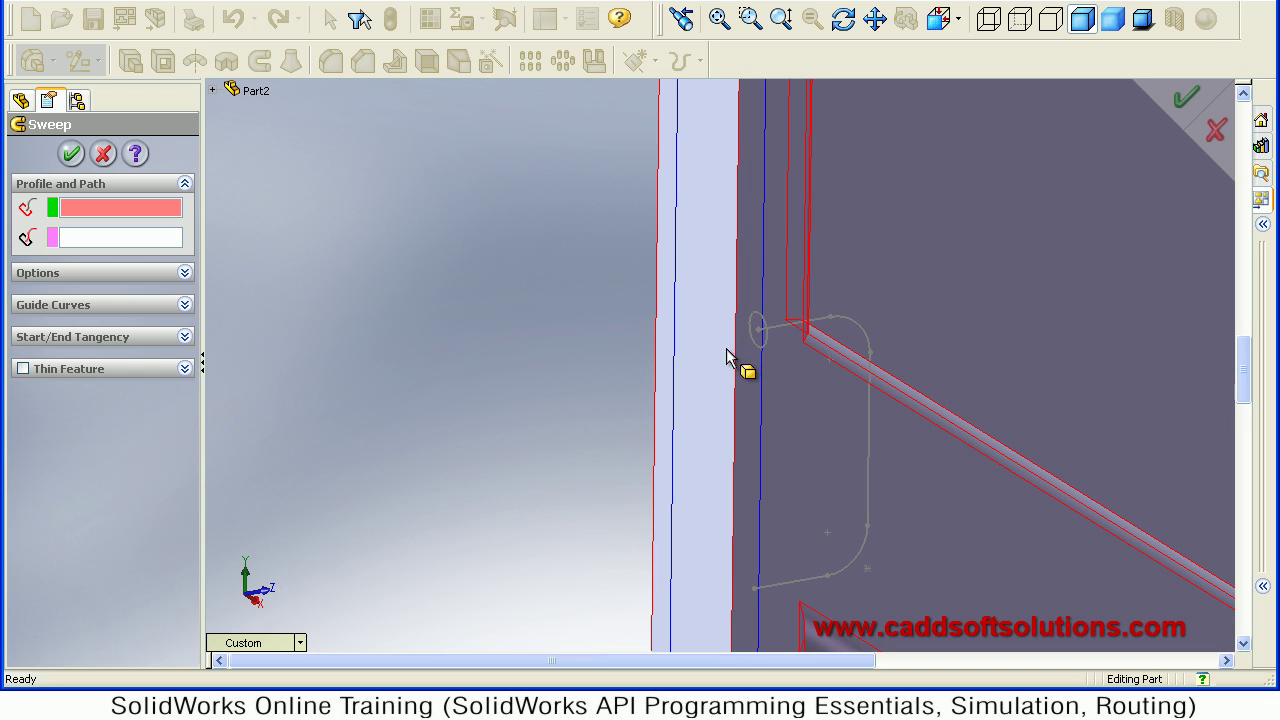
{"action": "left_click", "coordinate": [759, 350]}
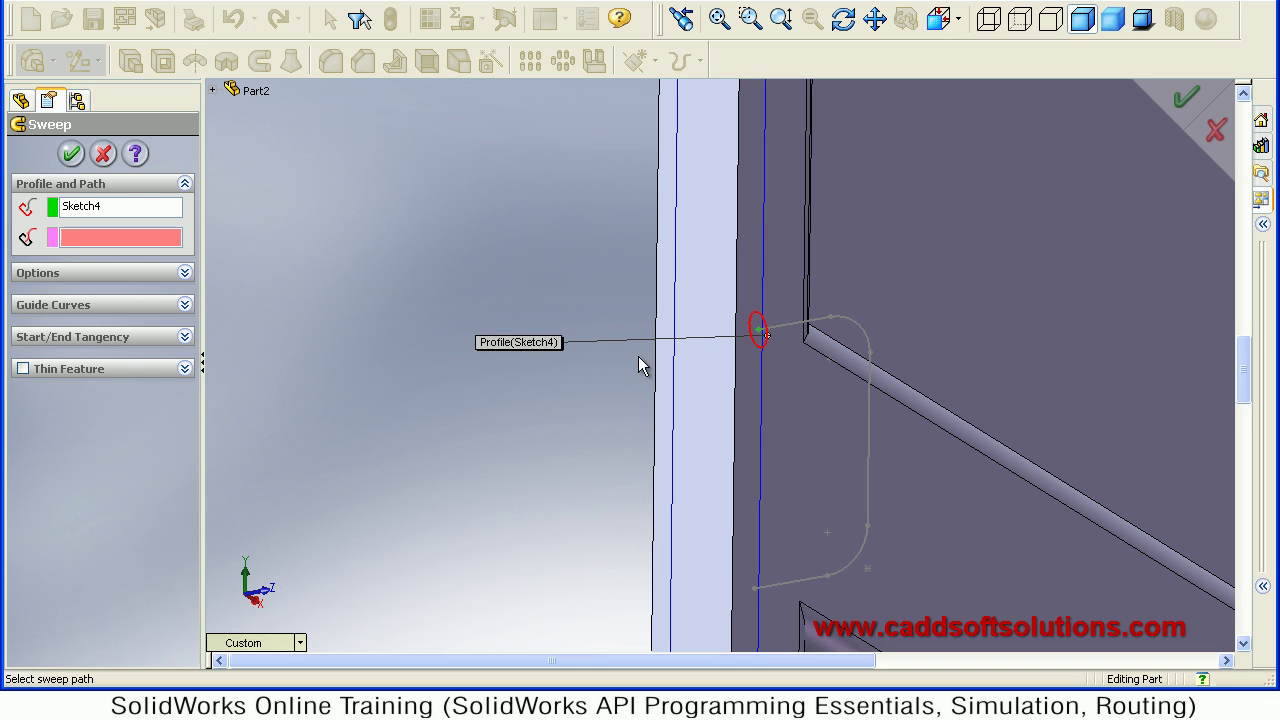
{"action": "left_click", "coordinate": [797, 335]}
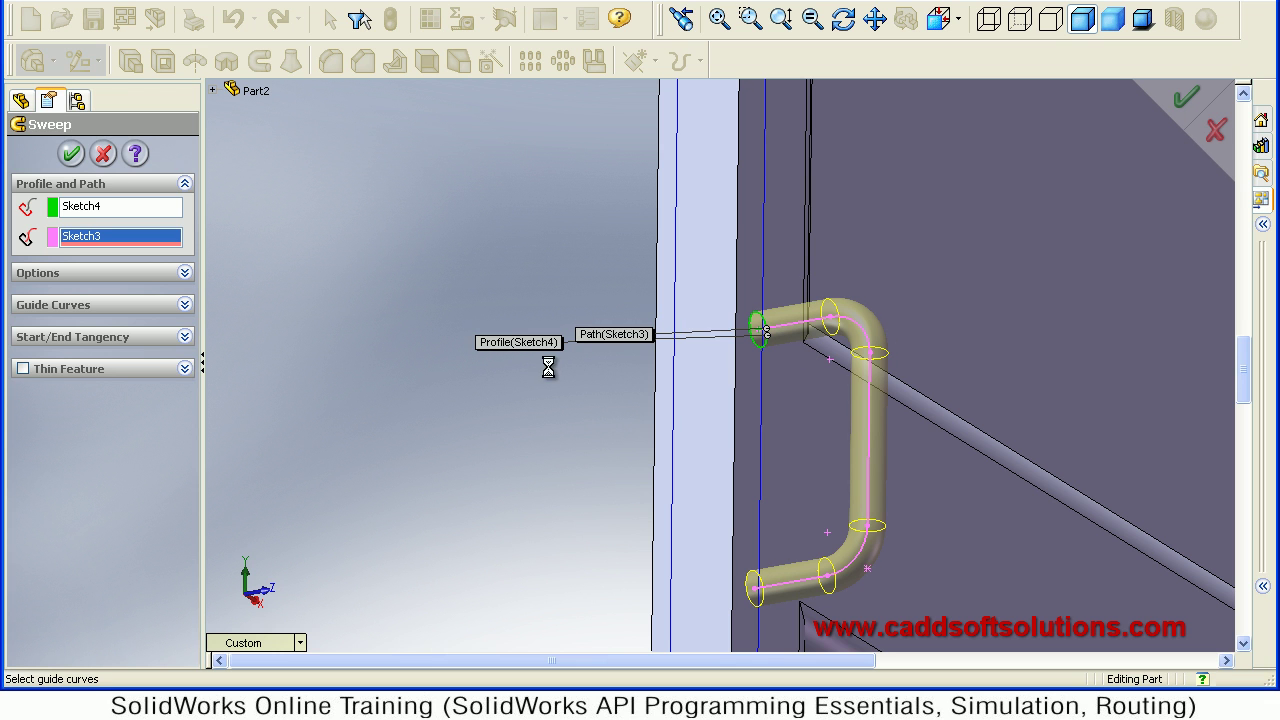
{"action": "middle_click_drag", "start_coordinate": [798, 340], "coordinate": [784, 350]}
- Create a reference plane offset 25 mm from the door's front face, reversed so it lies inside the door's thickness
{"action": "left_click", "coordinate": [718, 20]}
{"action": "left_click", "coordinate": [945, 20]}
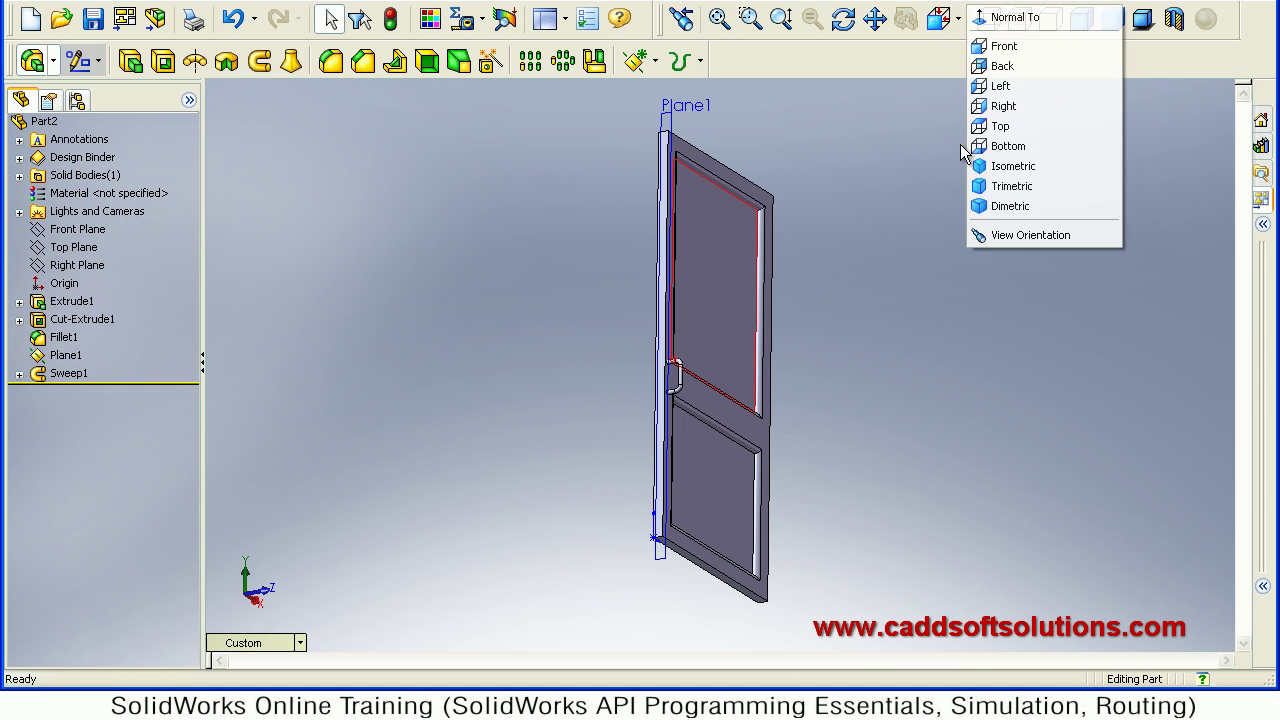
{"action": "left_click", "coordinate": [1010, 166]}
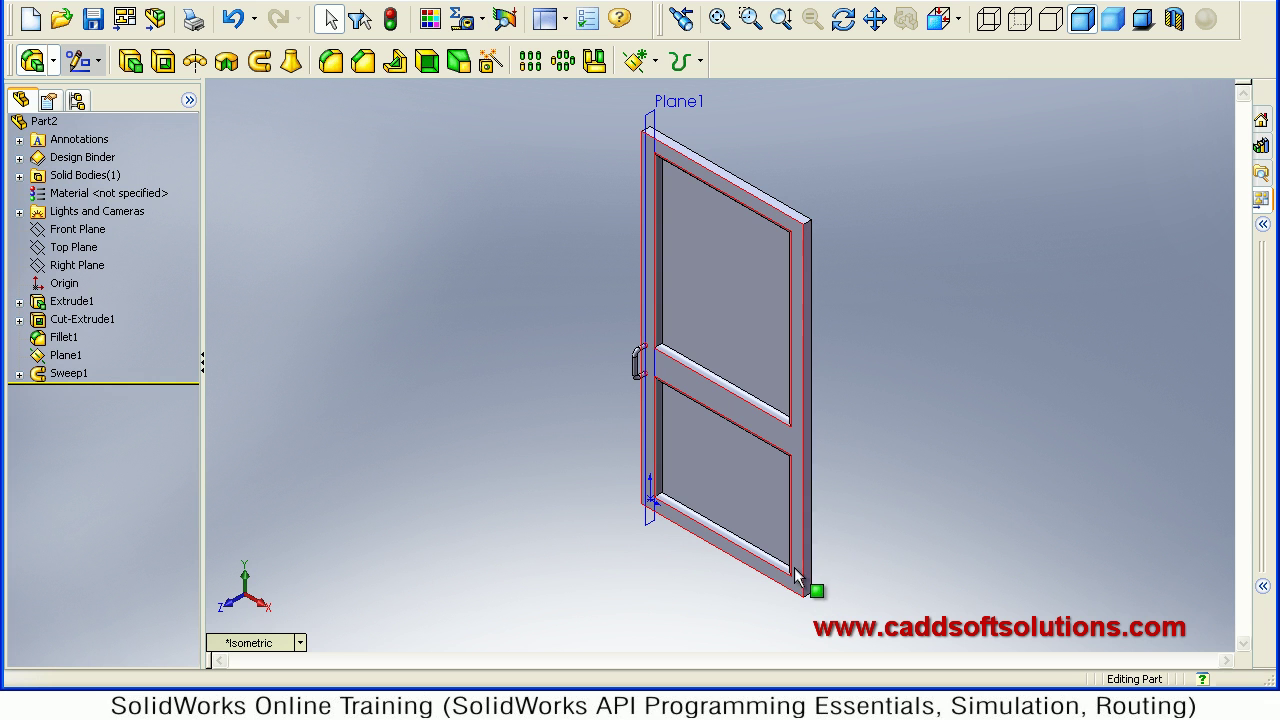
{"action": "left_click", "coordinate": [641, 61]}
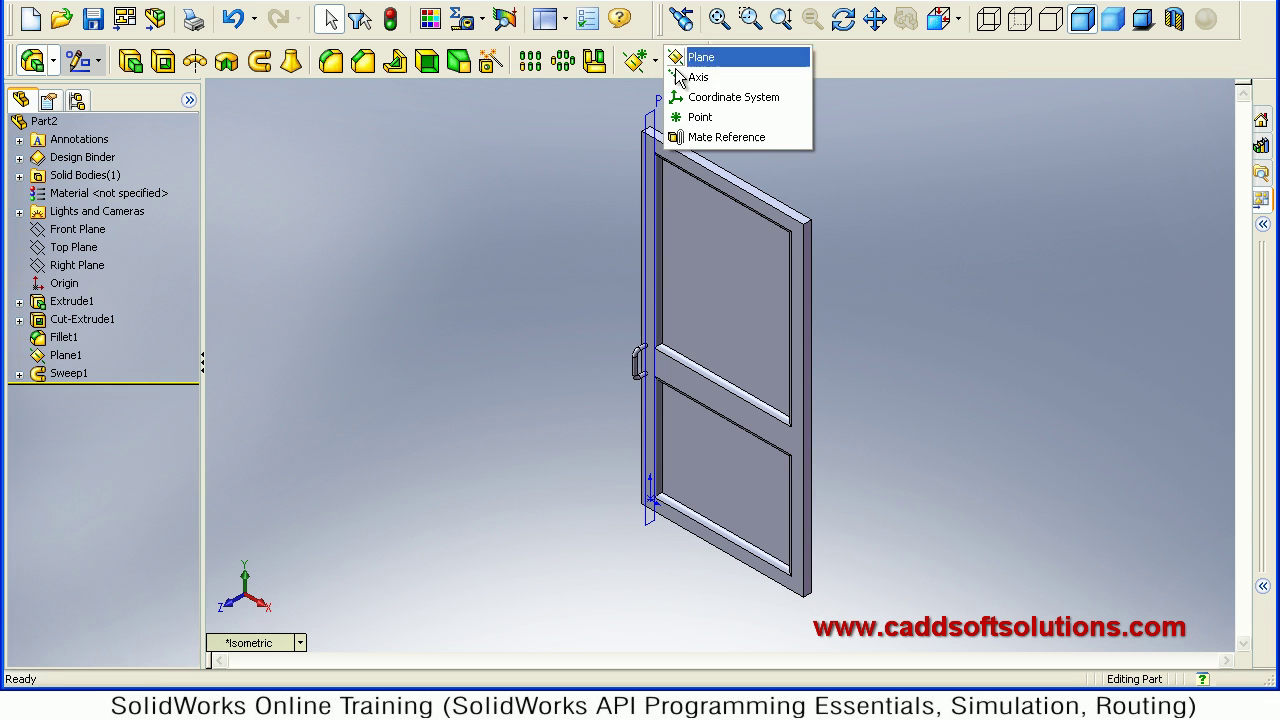
{"action": "left_click", "coordinate": [700, 57]}
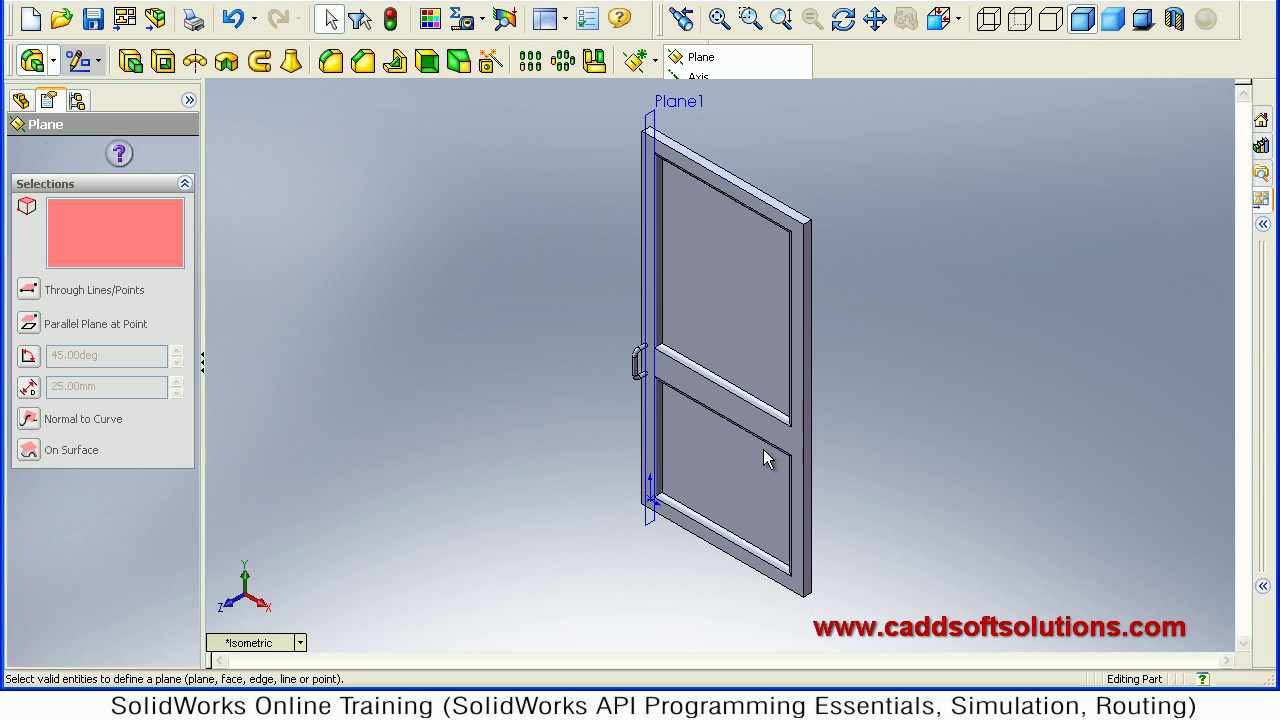
{"action": "left_click", "coordinate": [792, 440]}
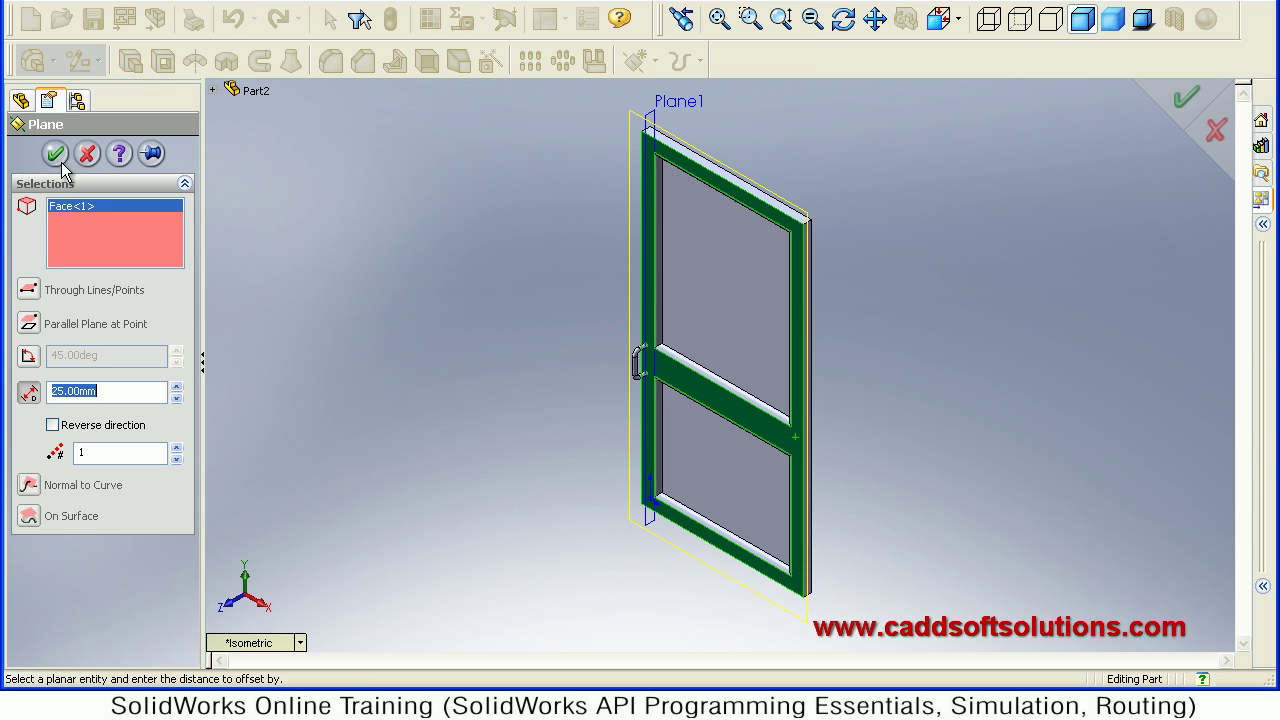
{"action": "middle_click_drag", "start_coordinate": [769, 366], "coordinate": [711, 274]}
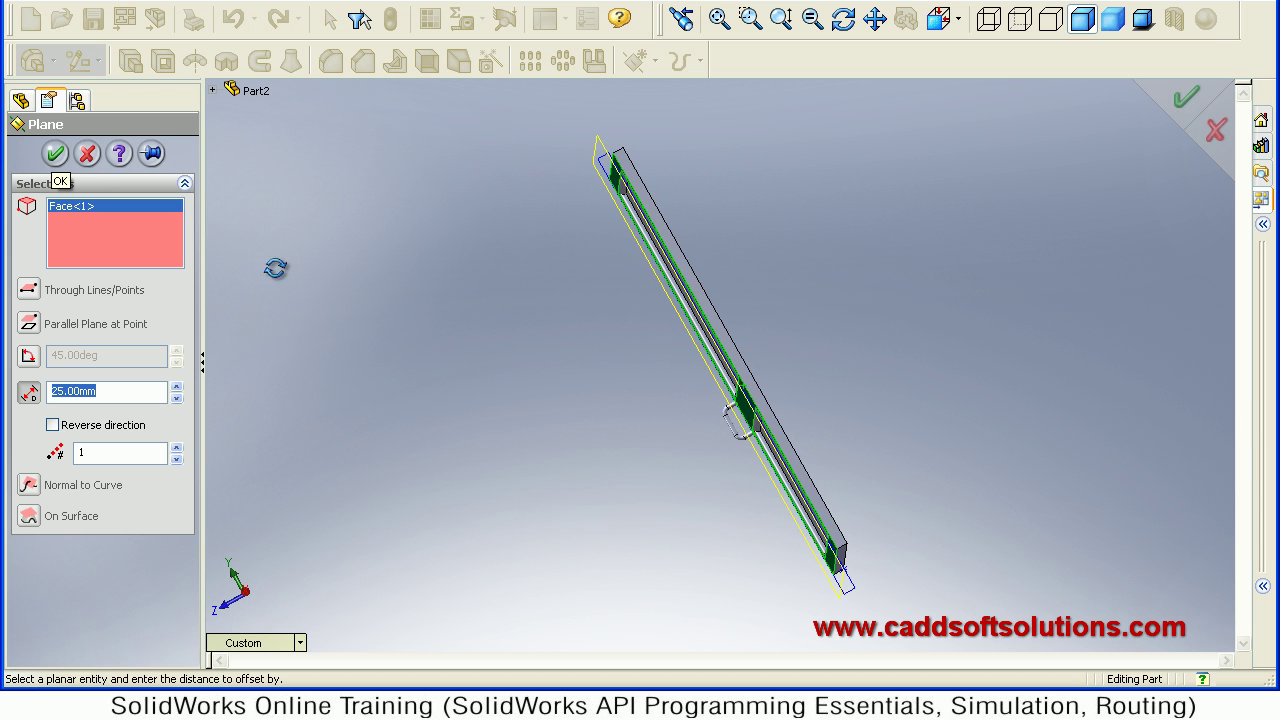
{"action": "left_click", "coordinate": [53, 425]}
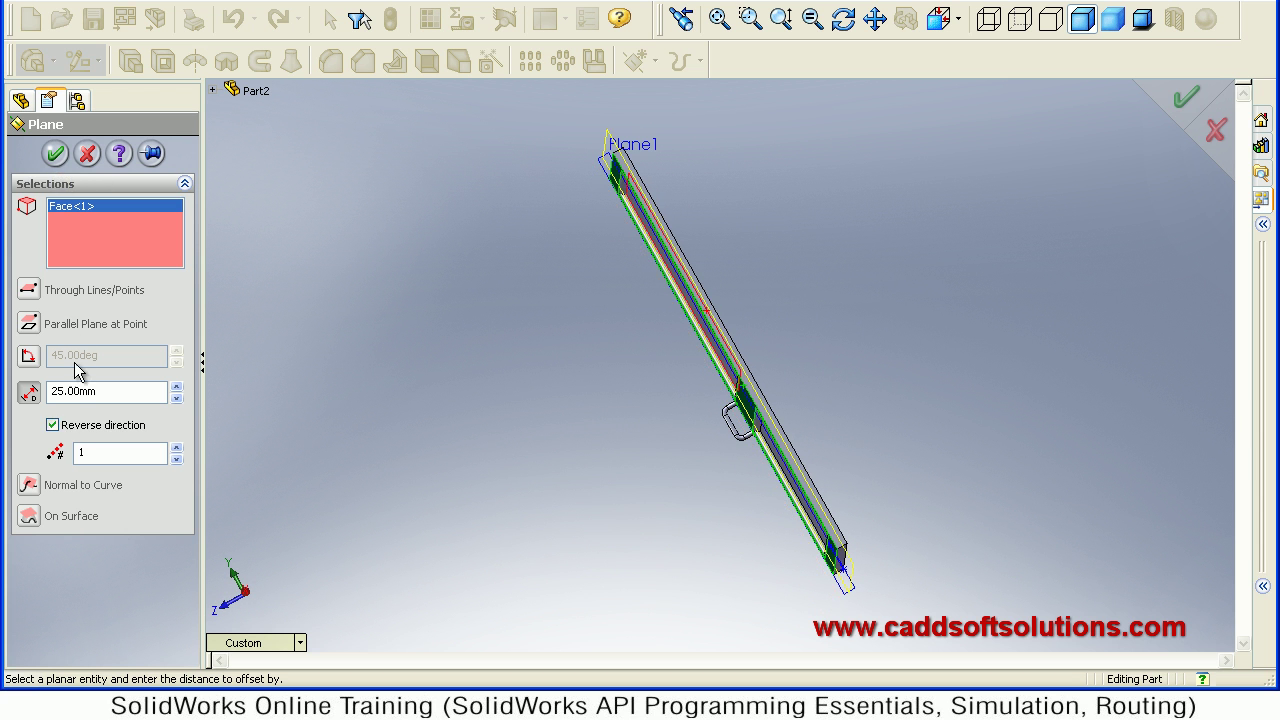
{"action": "left_click", "coordinate": [57, 155]}
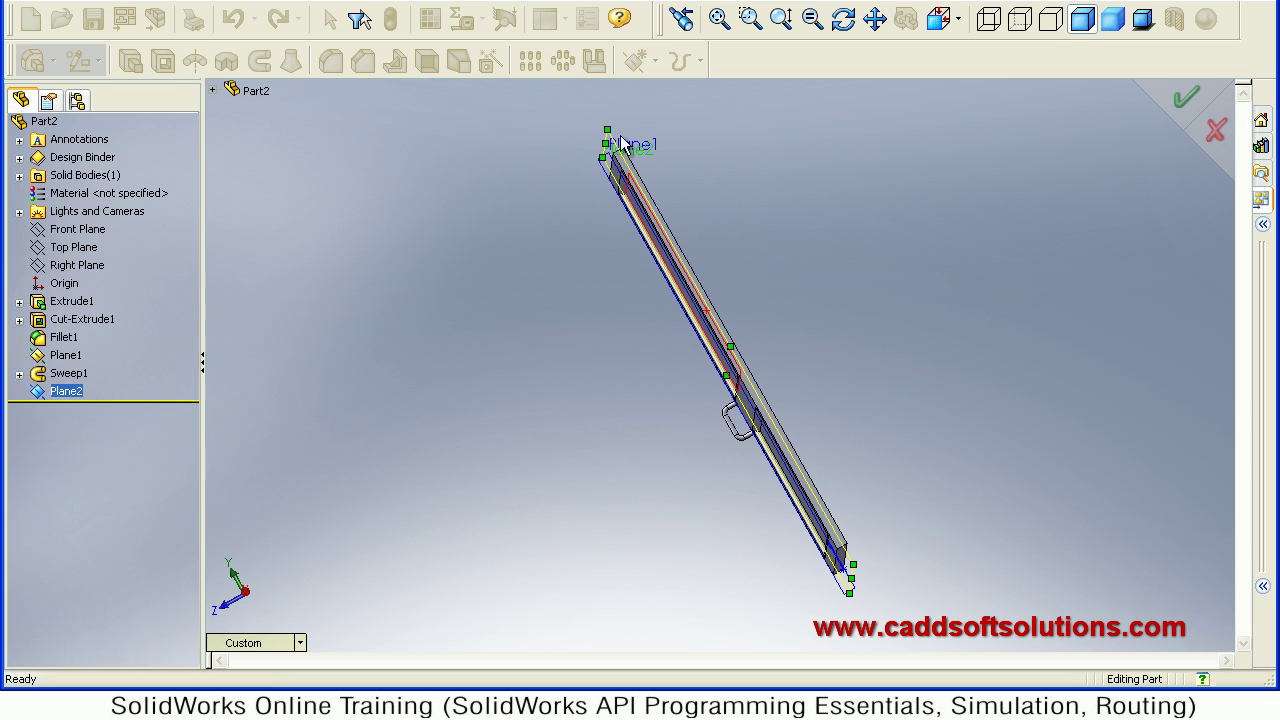
- On the new mid-thickness plane, viewed normal, convert the door's two outer vertical edges and top edge into sketch lines and exit the sketch
{"action": "middle_click_drag", "start_coordinate": [651, 157], "coordinate": [450, 100]}
{"action": "left_click", "coordinate": [80, 62]}
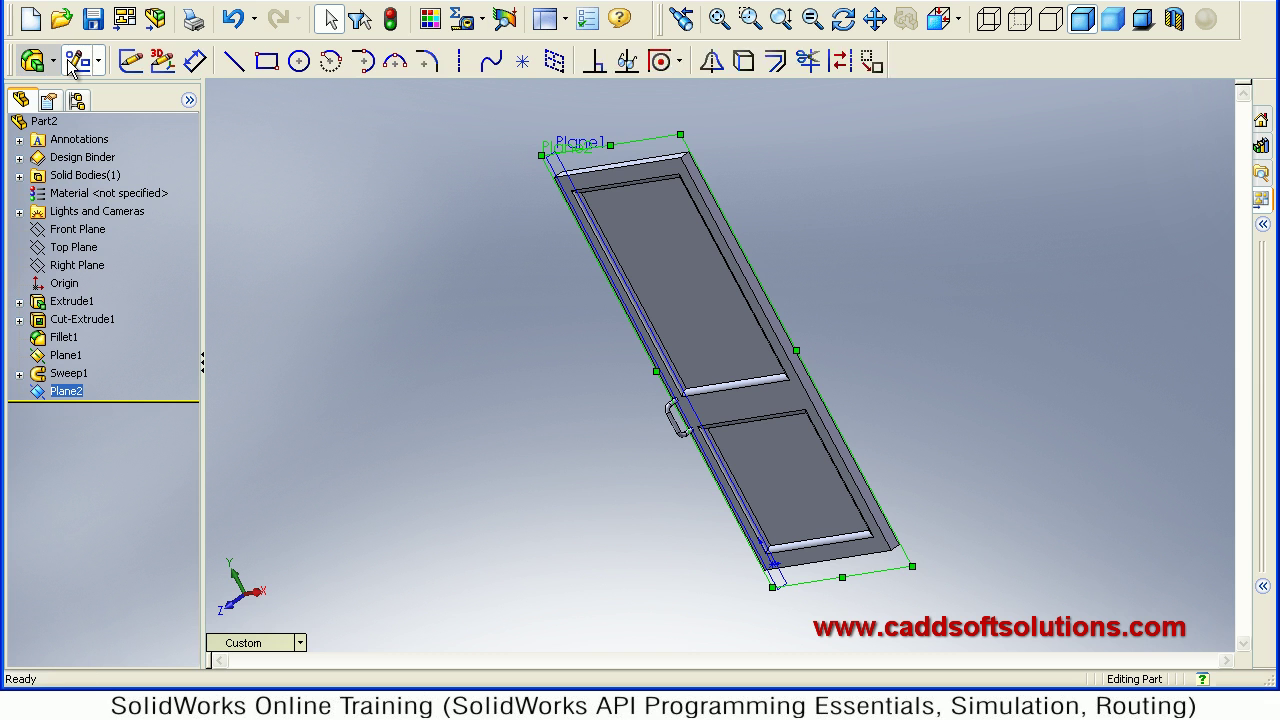
{"action": "left_click", "coordinate": [236, 64]}
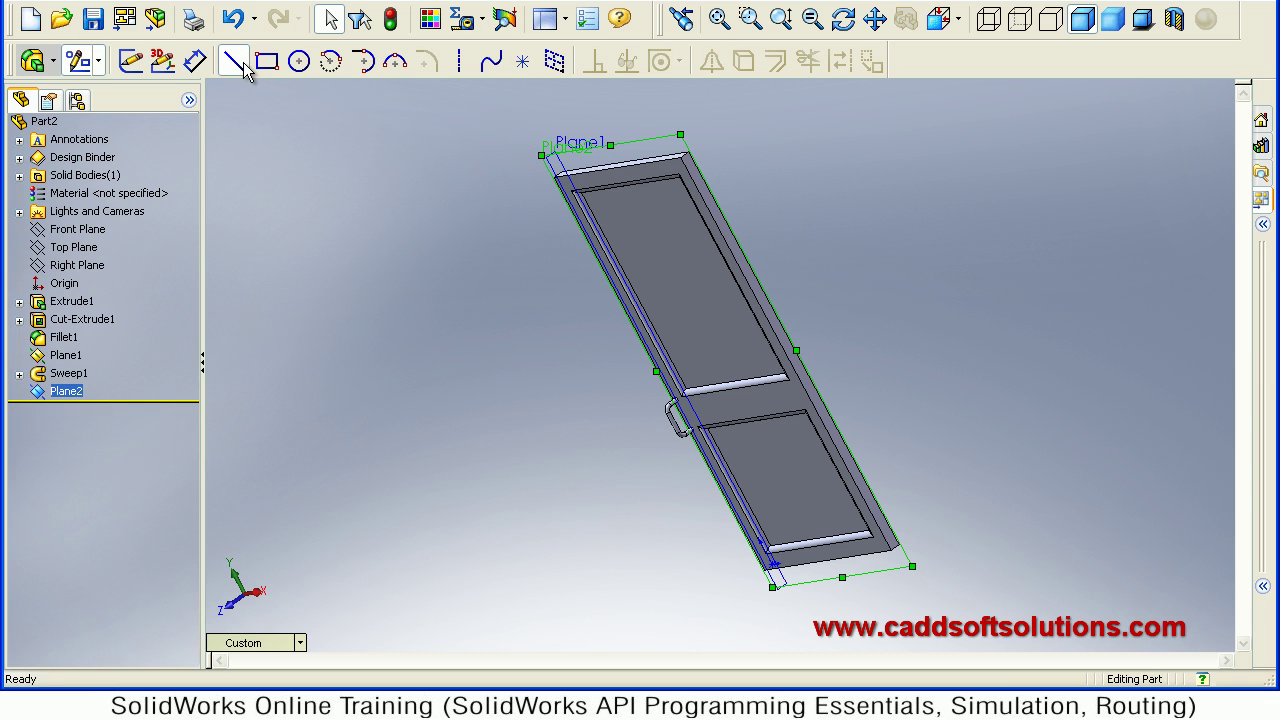
{"action": "left_click", "coordinate": [957, 18]}
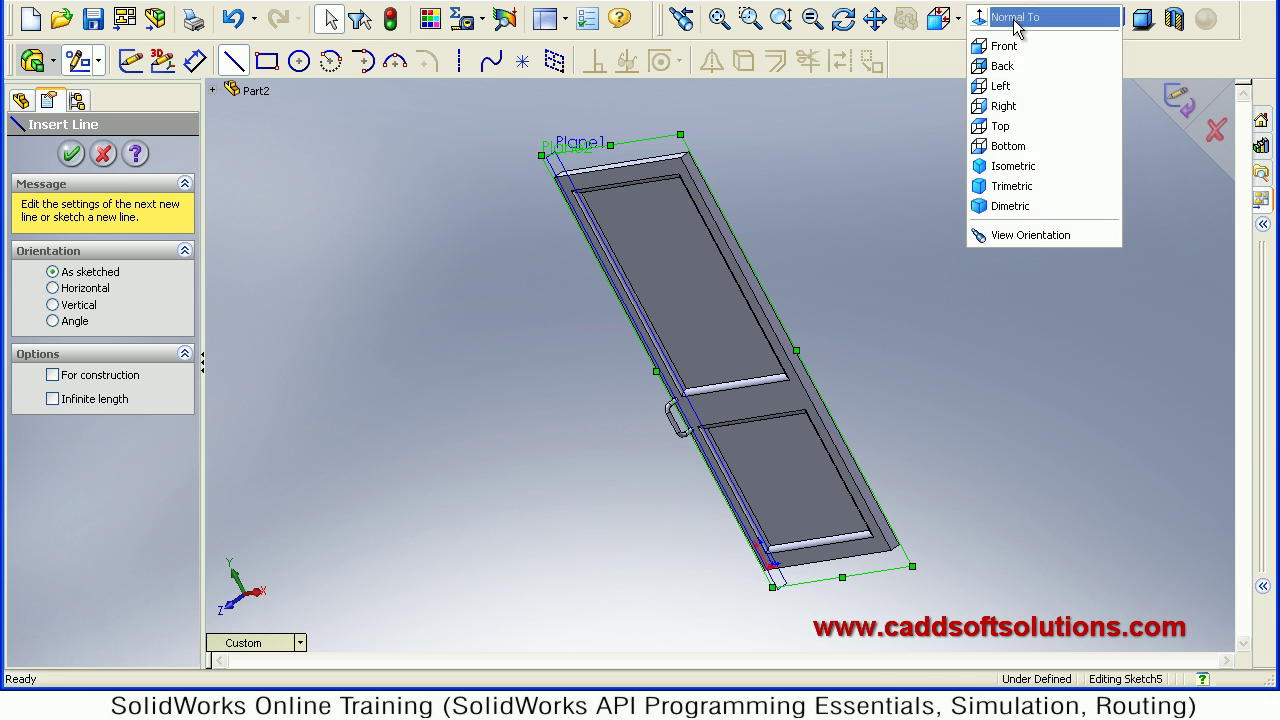
{"action": "left_click", "coordinate": [1015, 19]}
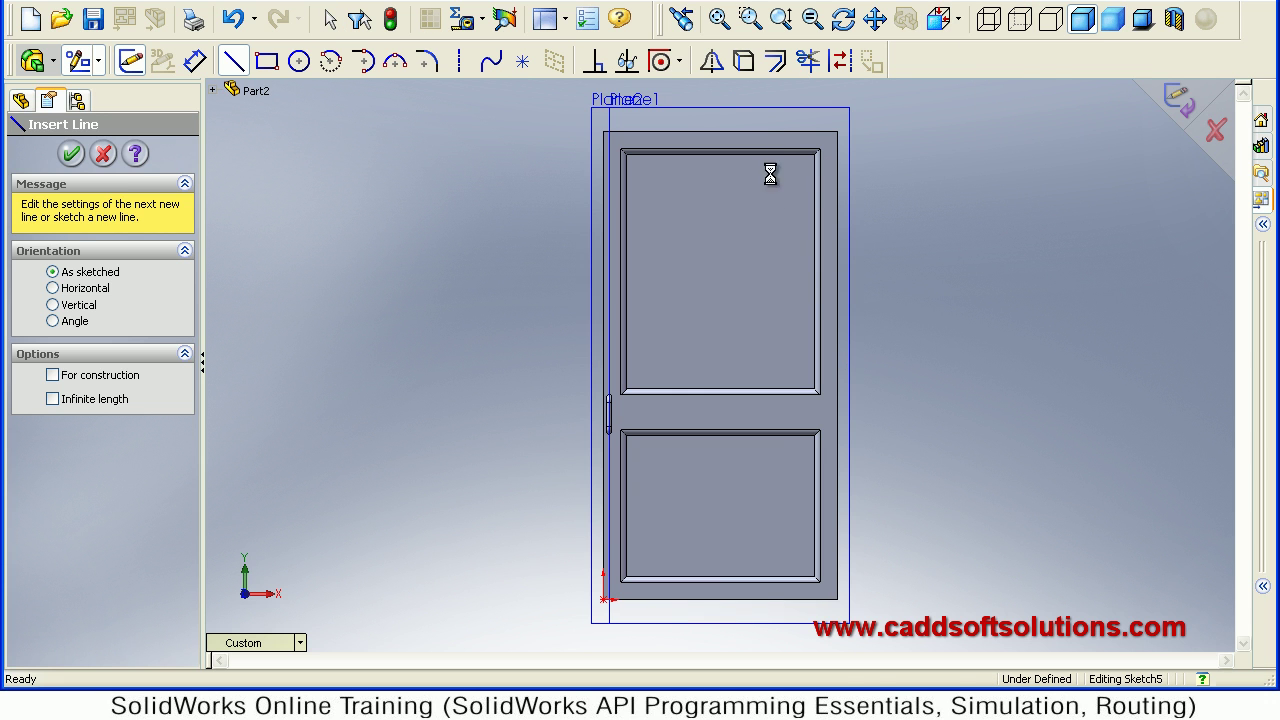
{"action": "key", "text": "Escape"}
{"action": "left_click", "coordinate": [840, 291]}
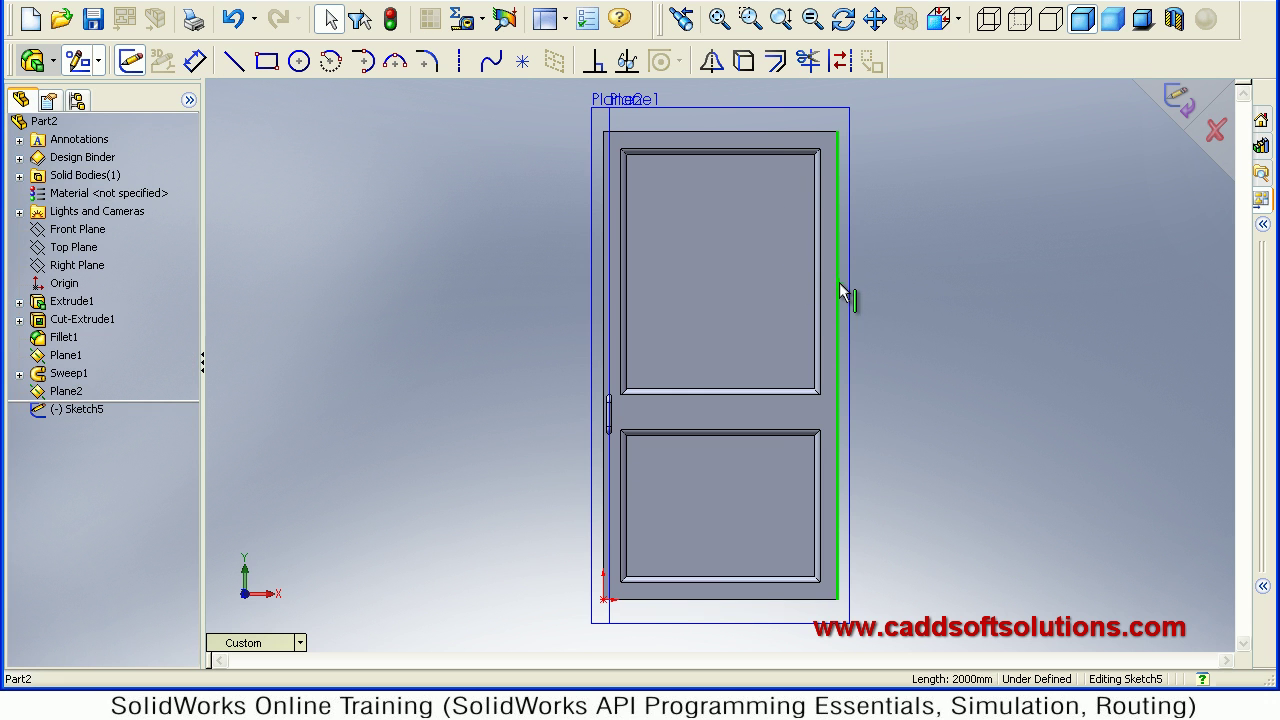
{"action": "left_click", "coordinate": [758, 132], "text": "ctrl"}
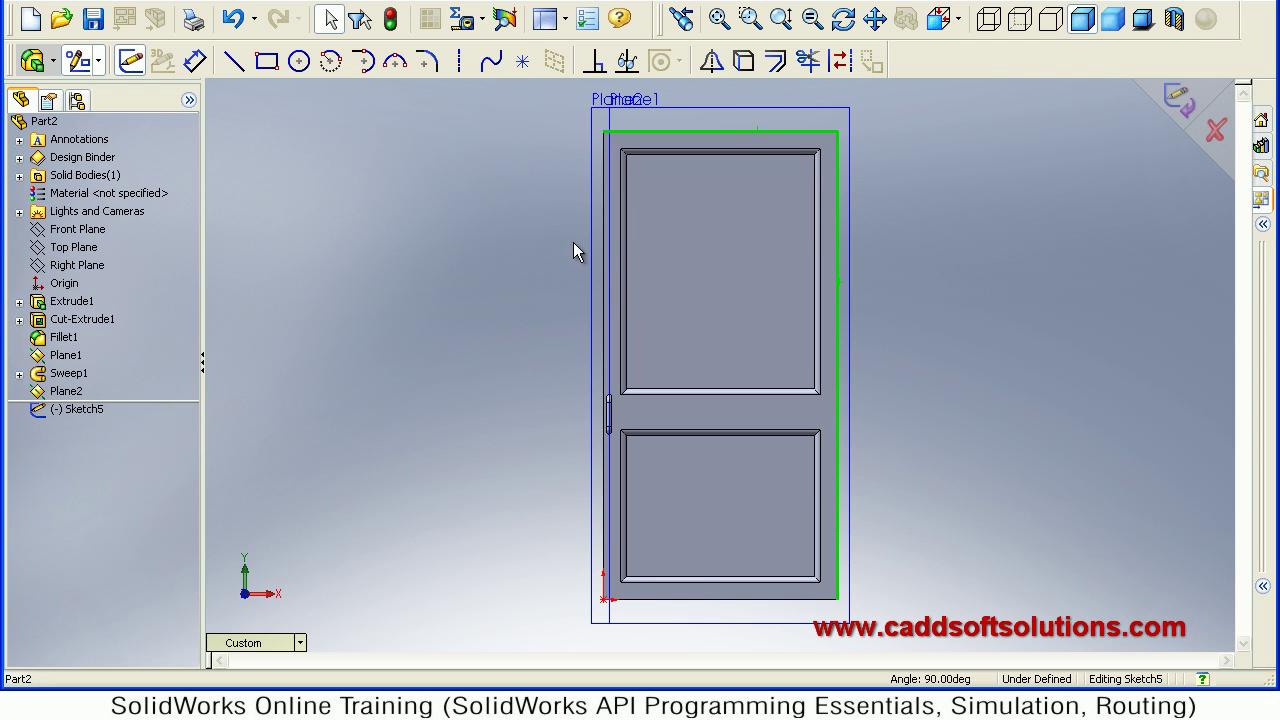
{"action": "left_click", "coordinate": [604, 258], "text": "ctrl"}
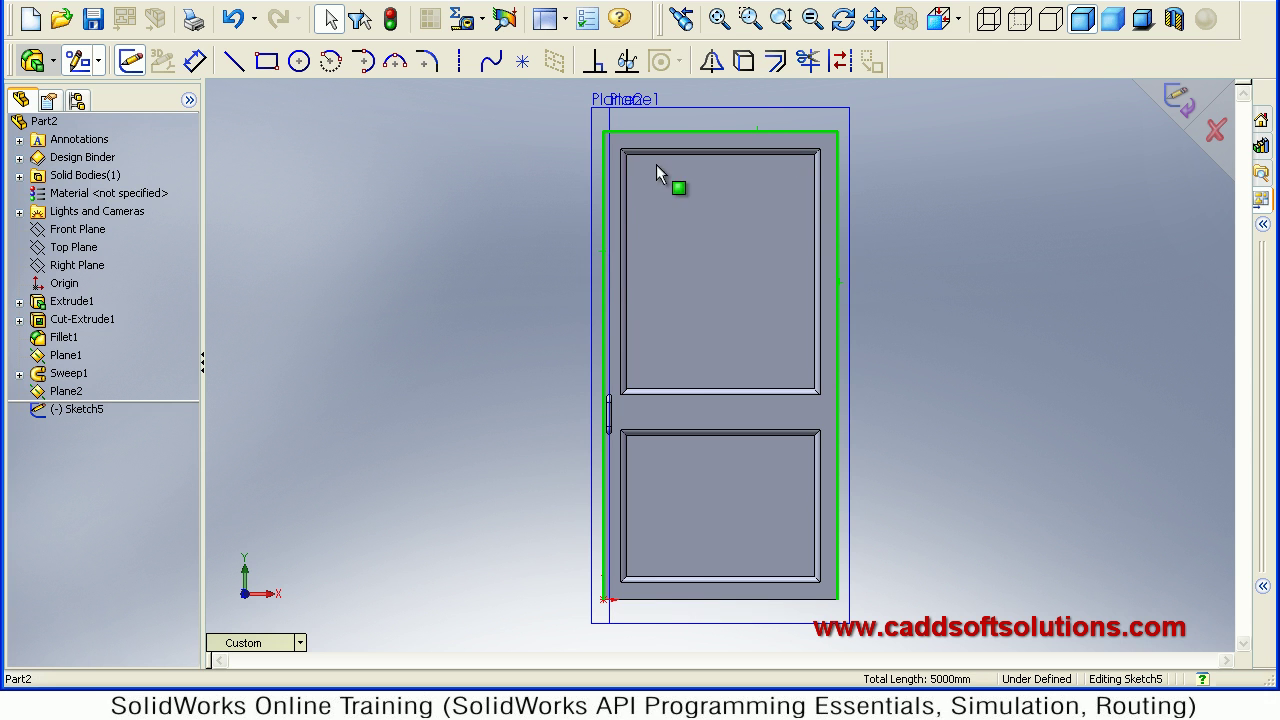
{"action": "left_click", "coordinate": [745, 62]}
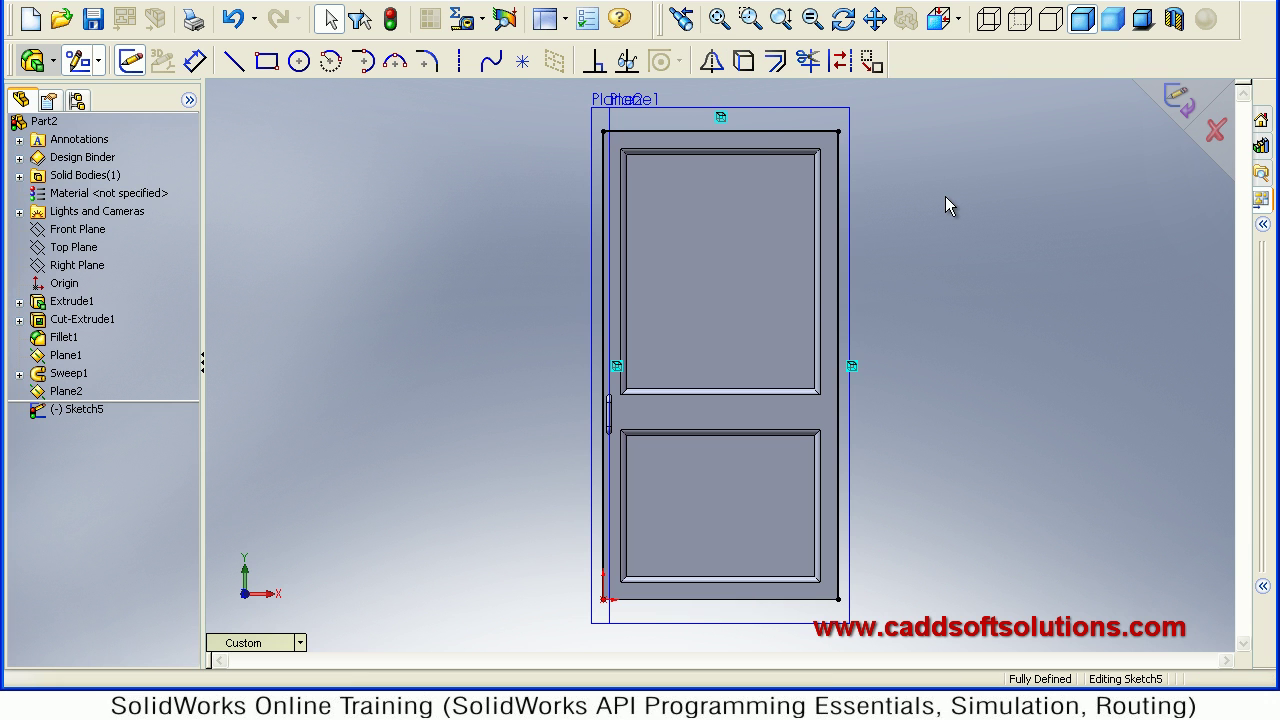
{"action": "left_click", "coordinate": [1176, 100]}
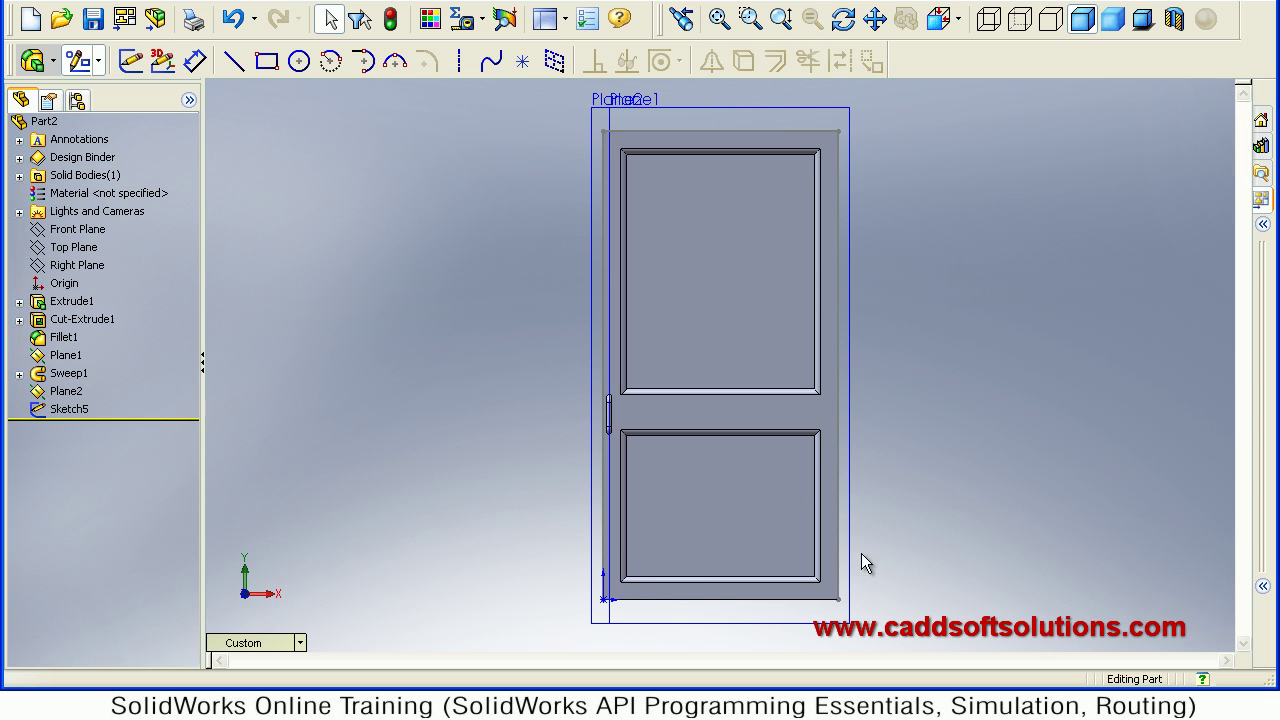
- On the door's bottom face, viewed normal, sketch an upright rectangle just beyond the door edge opposite the handle
{"action": "middle_click_drag", "start_coordinate": [810, 424], "coordinate": [800, 468]}
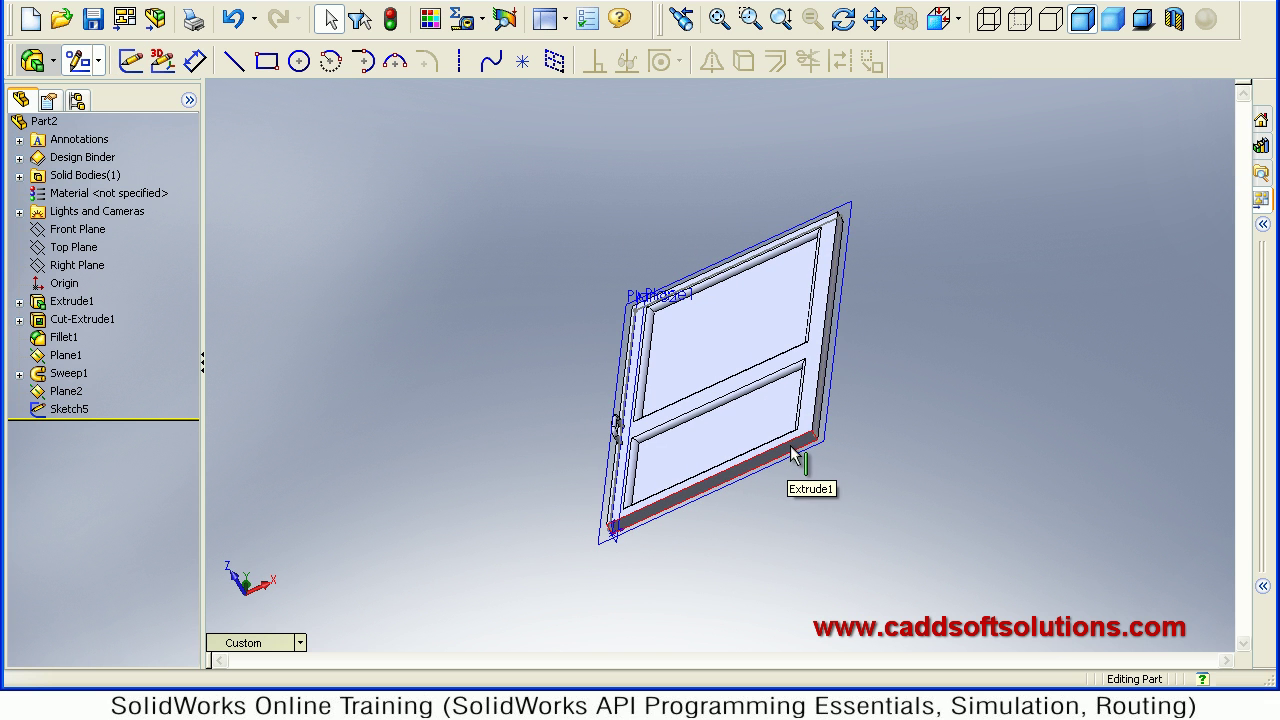
{"action": "left_click", "coordinate": [793, 453]}
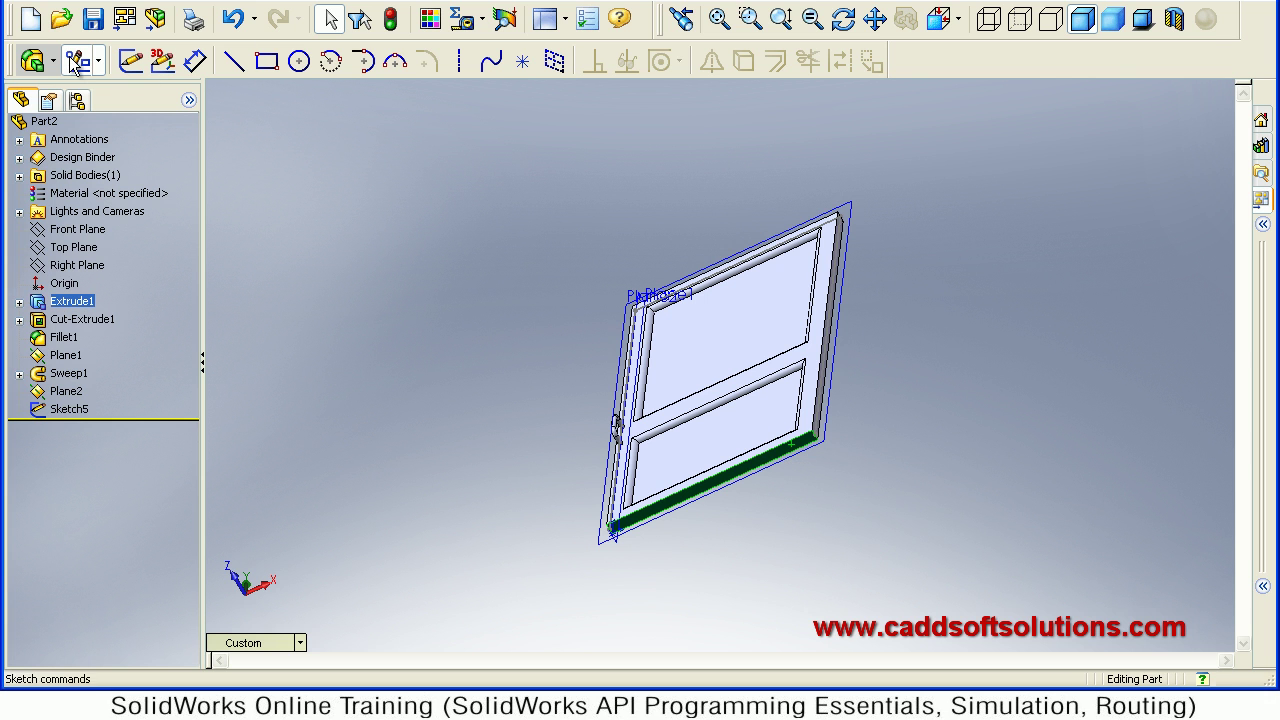
{"action": "left_click", "coordinate": [266, 61]}
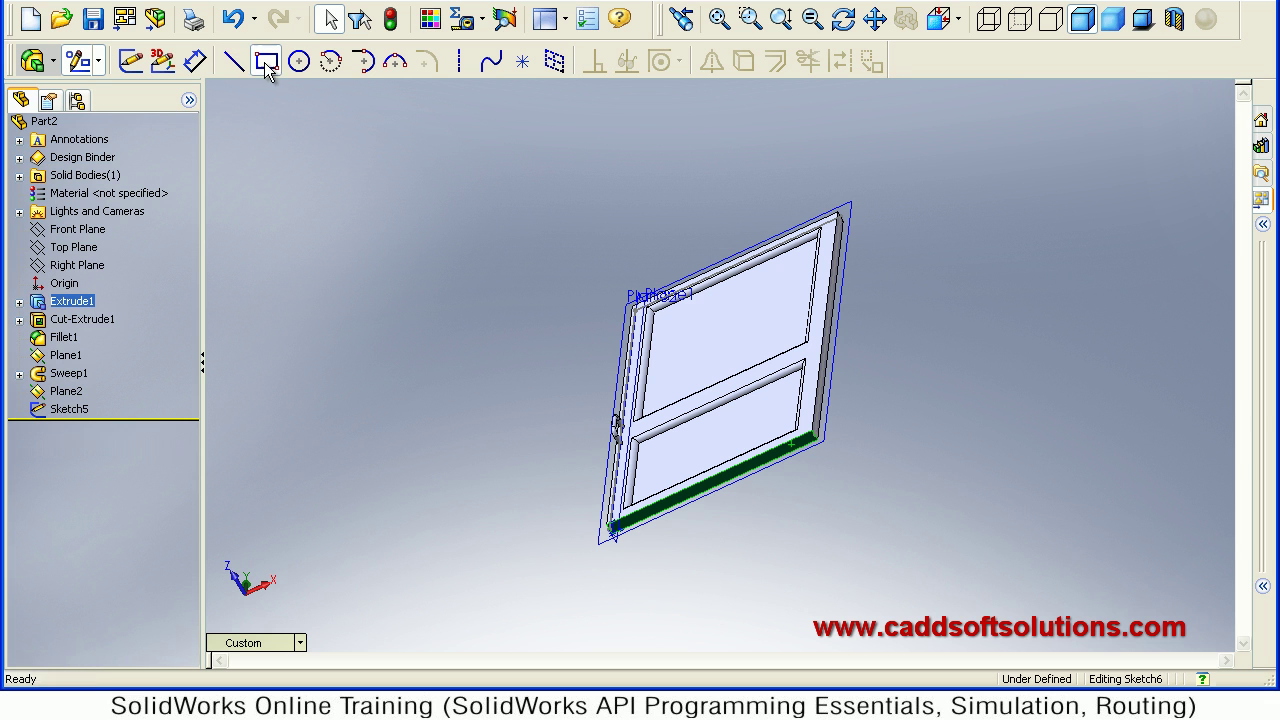
{"action": "left_click", "coordinate": [956, 19]}
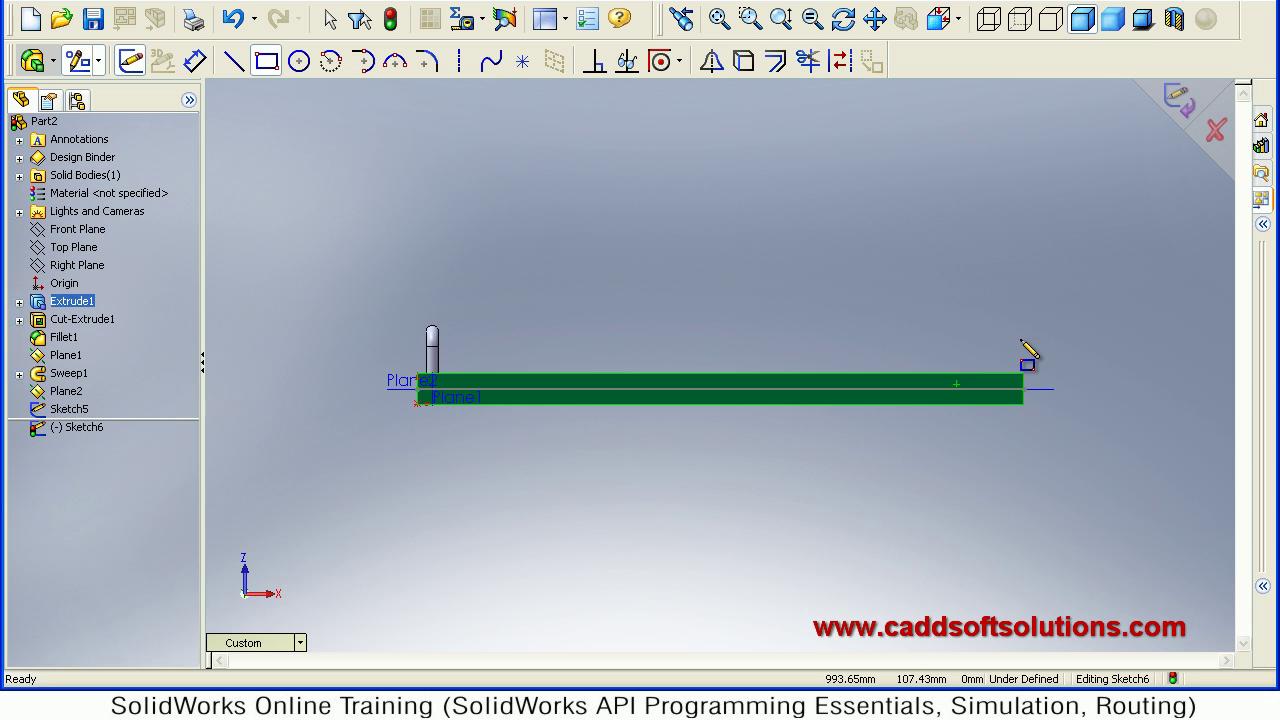
{"action": "left_click", "coordinate": [1063, 343]}
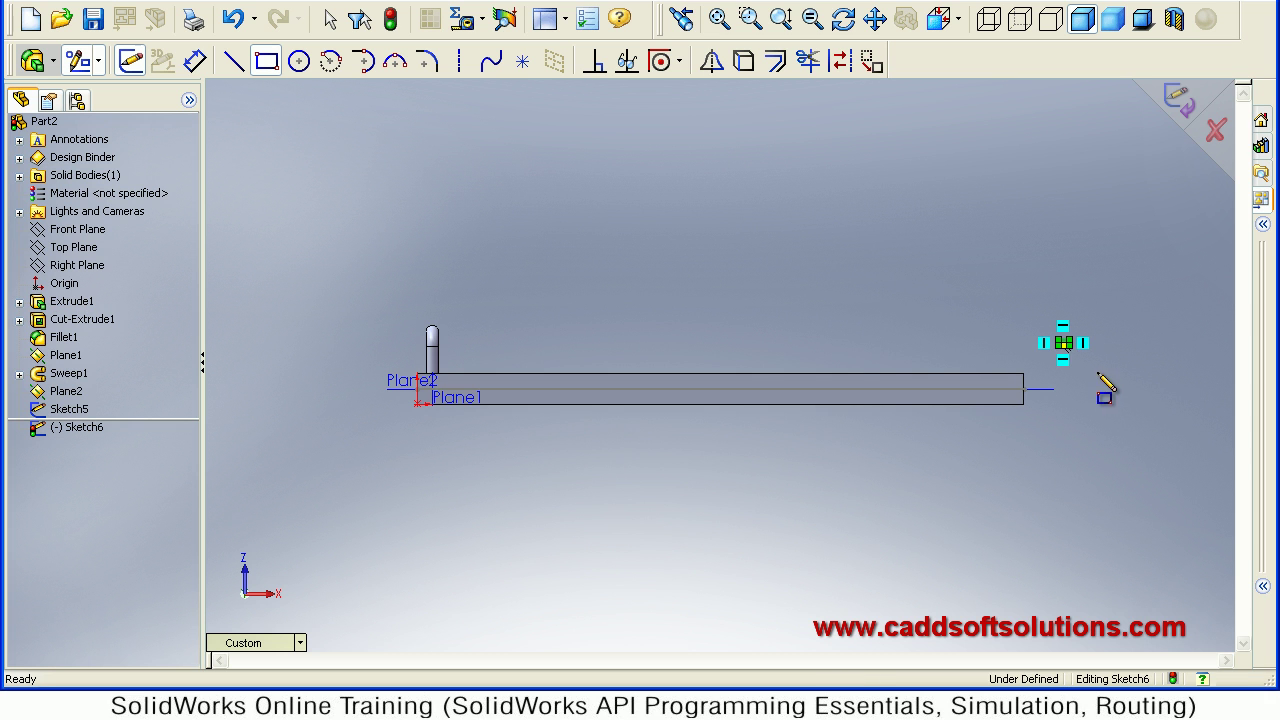
{"action": "key", "text": "Escape"}
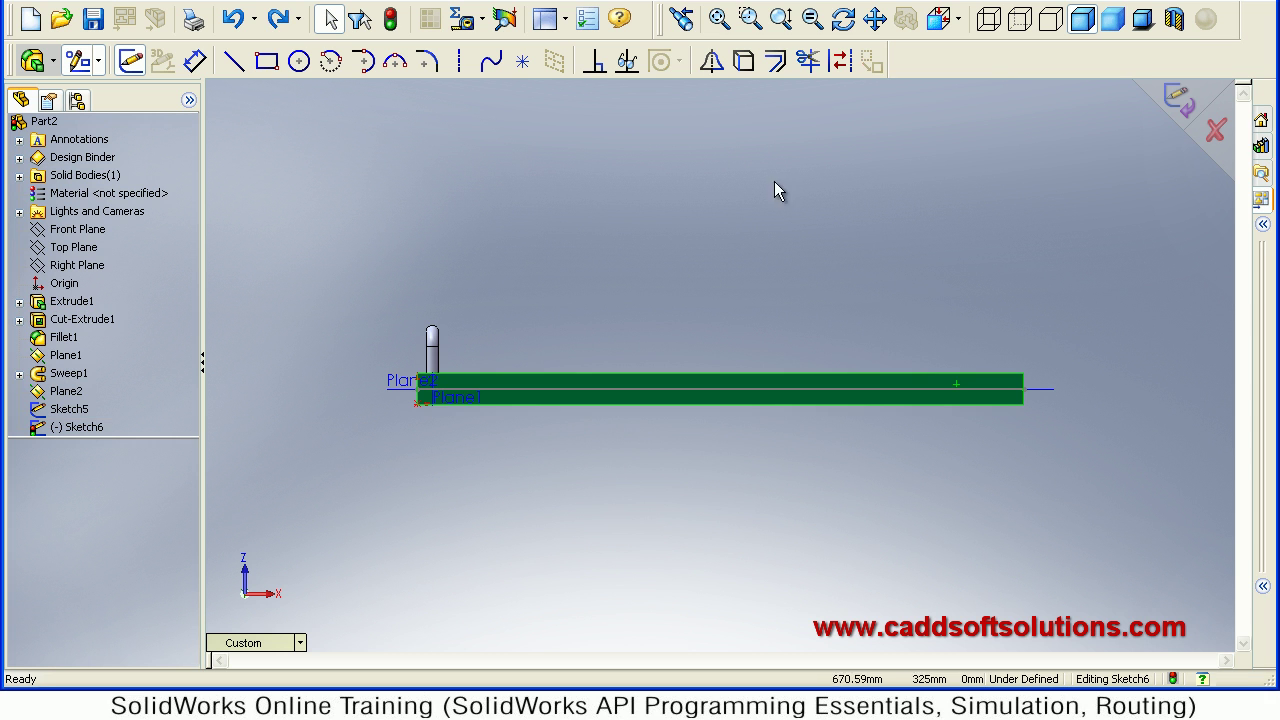
{"action": "left_click", "coordinate": [268, 63]}
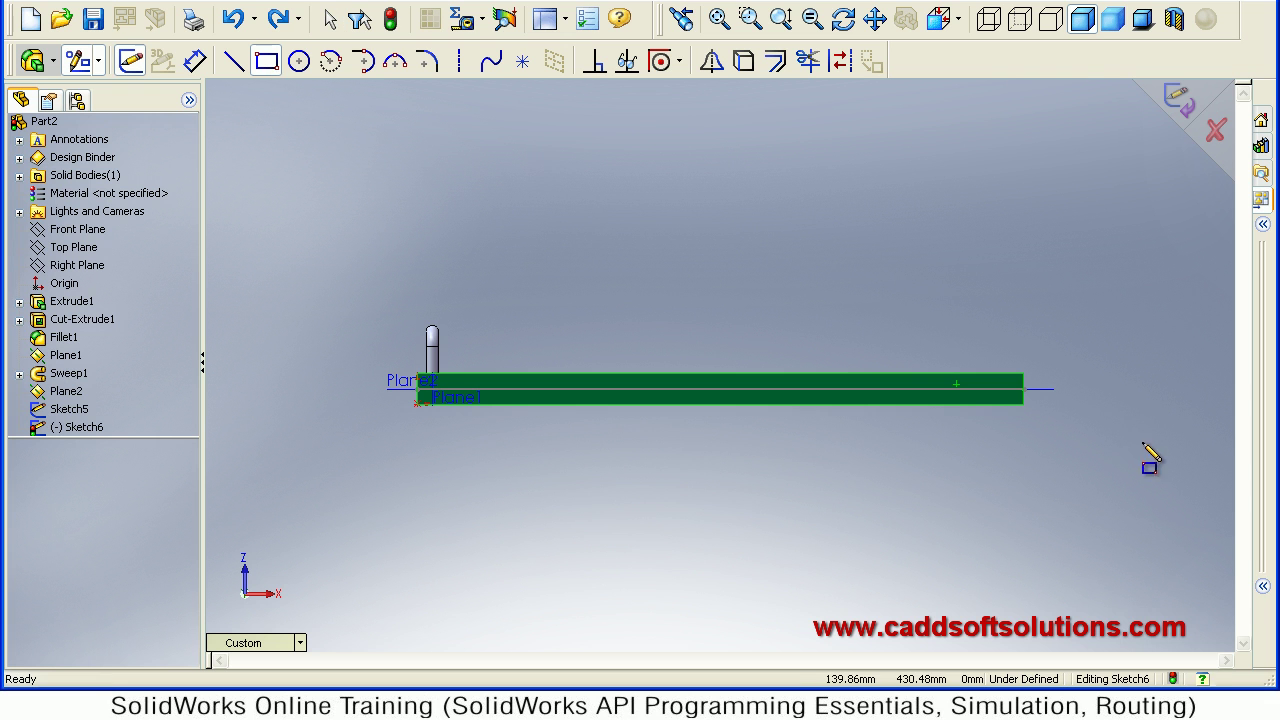
{"action": "left_click", "coordinate": [1082, 346]}
{"action": "left_click", "coordinate": [1173, 457]}
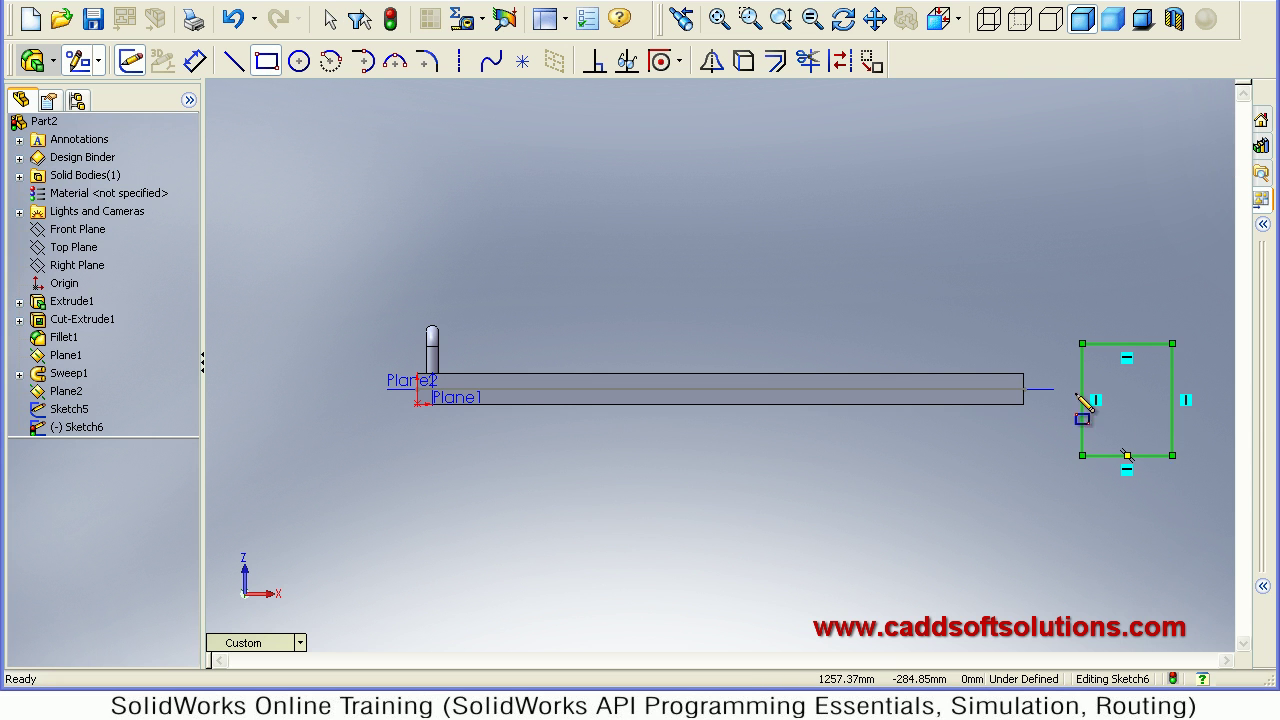
- Dimension the rectangle beside the door edge to 100 mm wide and 100 mm high
{"action": "left_click", "coordinate": [196, 62]}
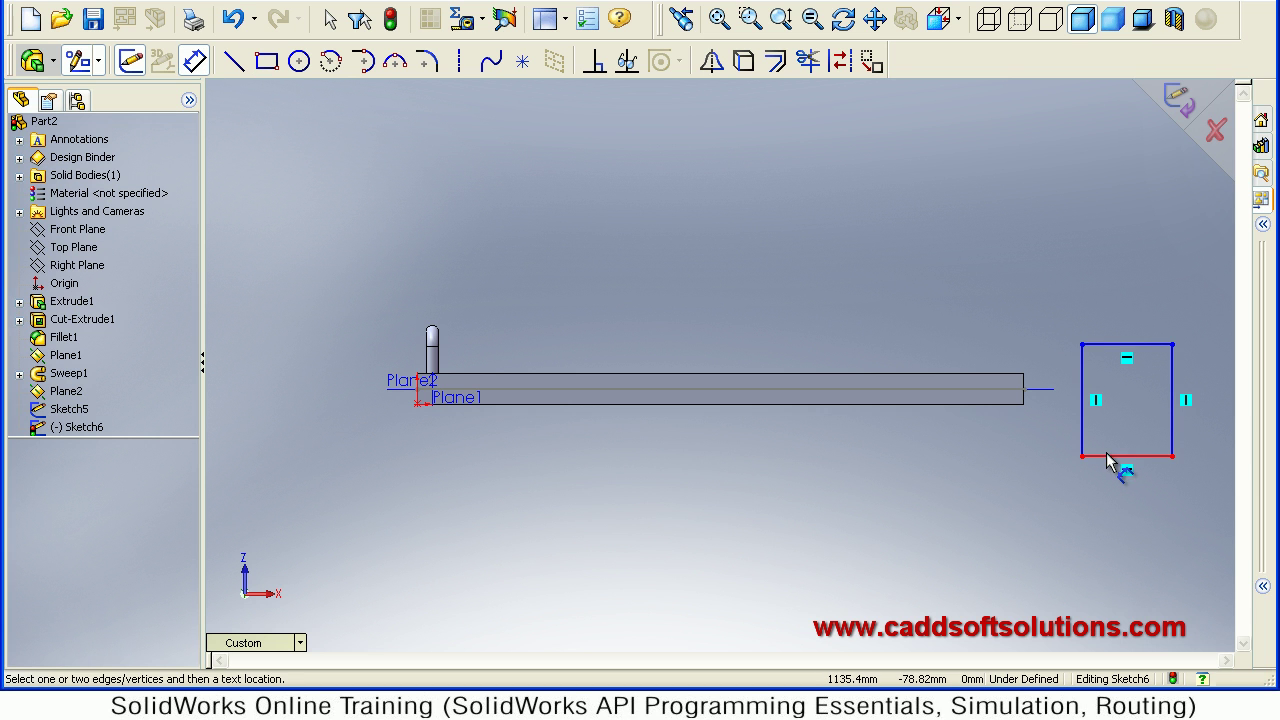
{"action": "left_click", "coordinate": [1108, 525]}
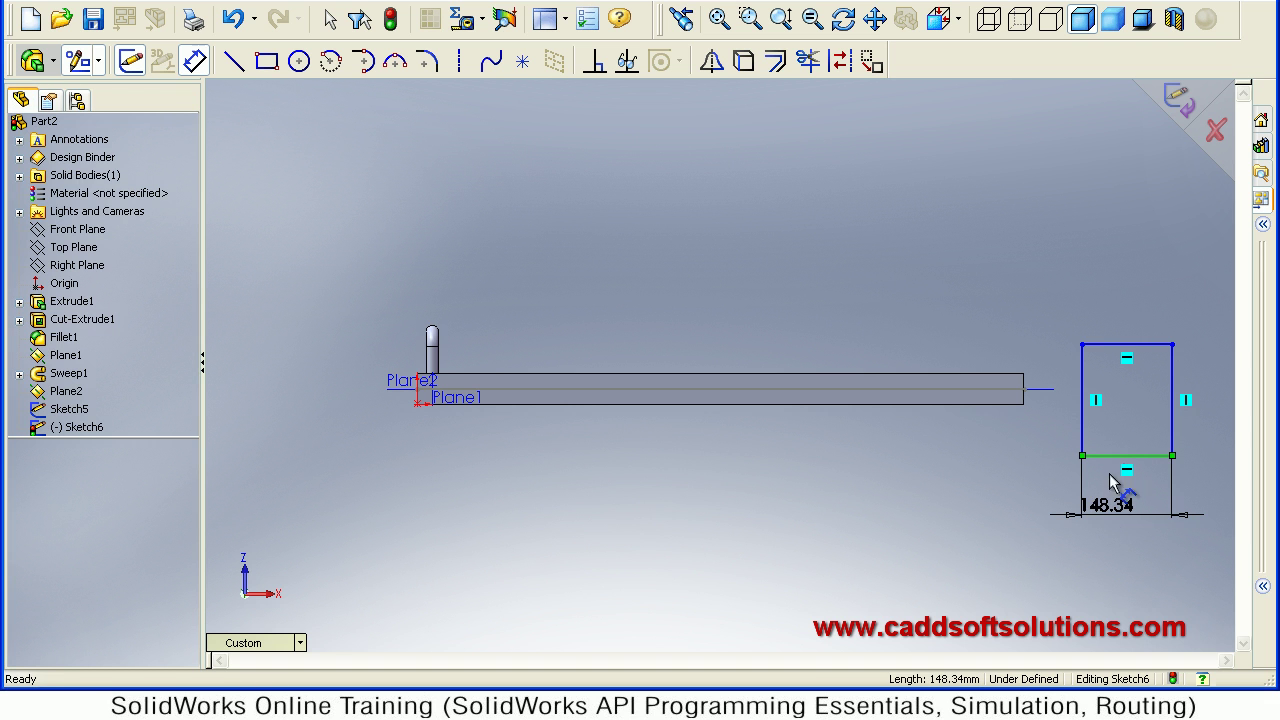
{"action": "left_click", "coordinate": [1110, 508]}
{"action": "type", "text": "100"}
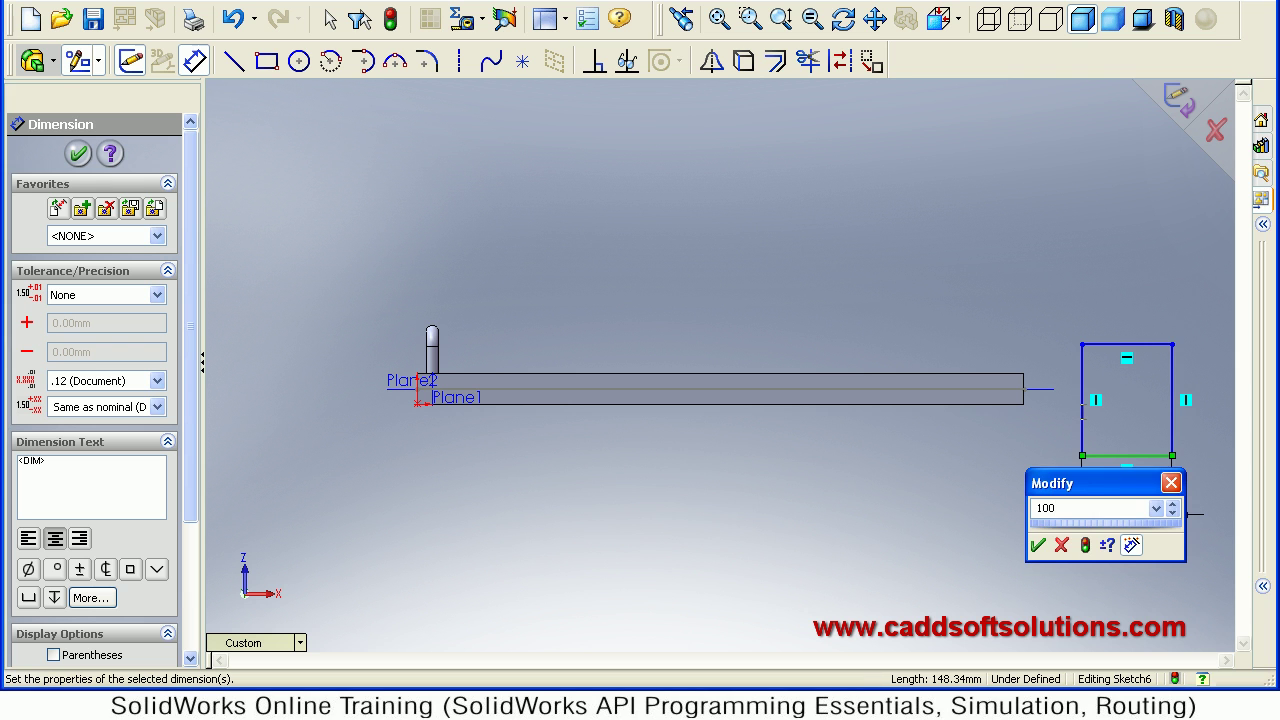
{"action": "key", "text": "Return"}
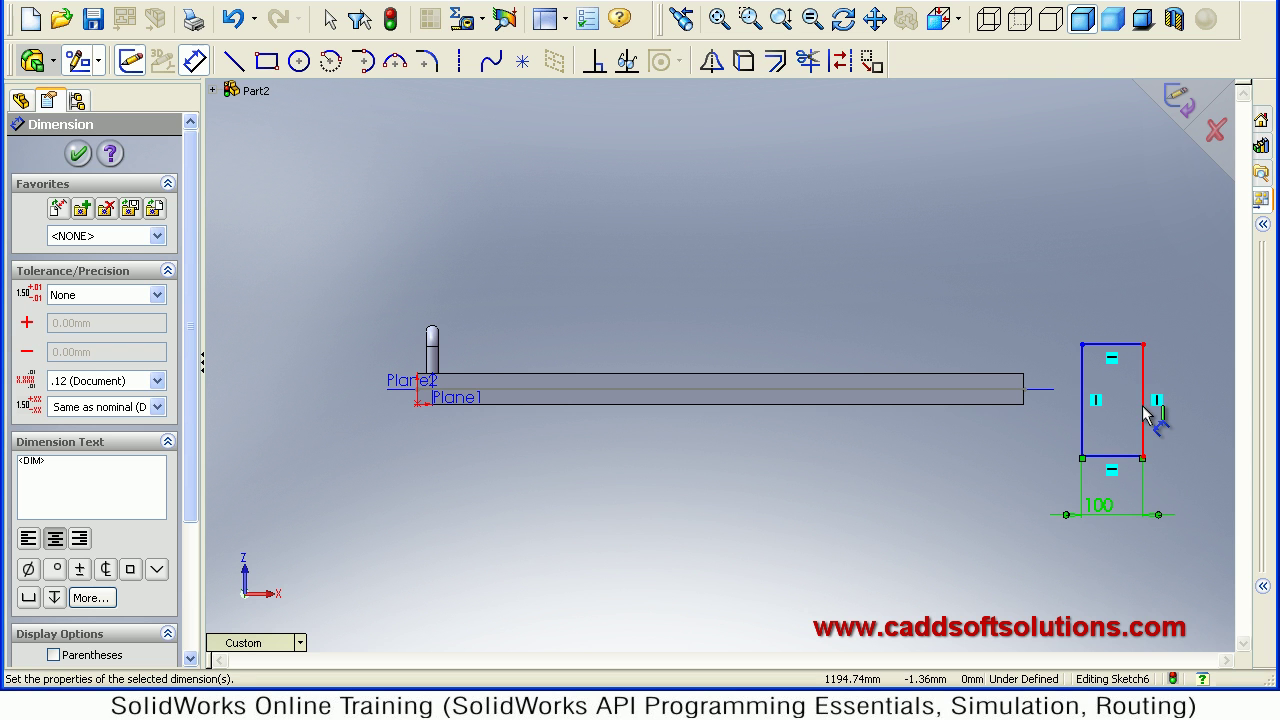
{"action": "left_click", "coordinate": [1143, 410]}
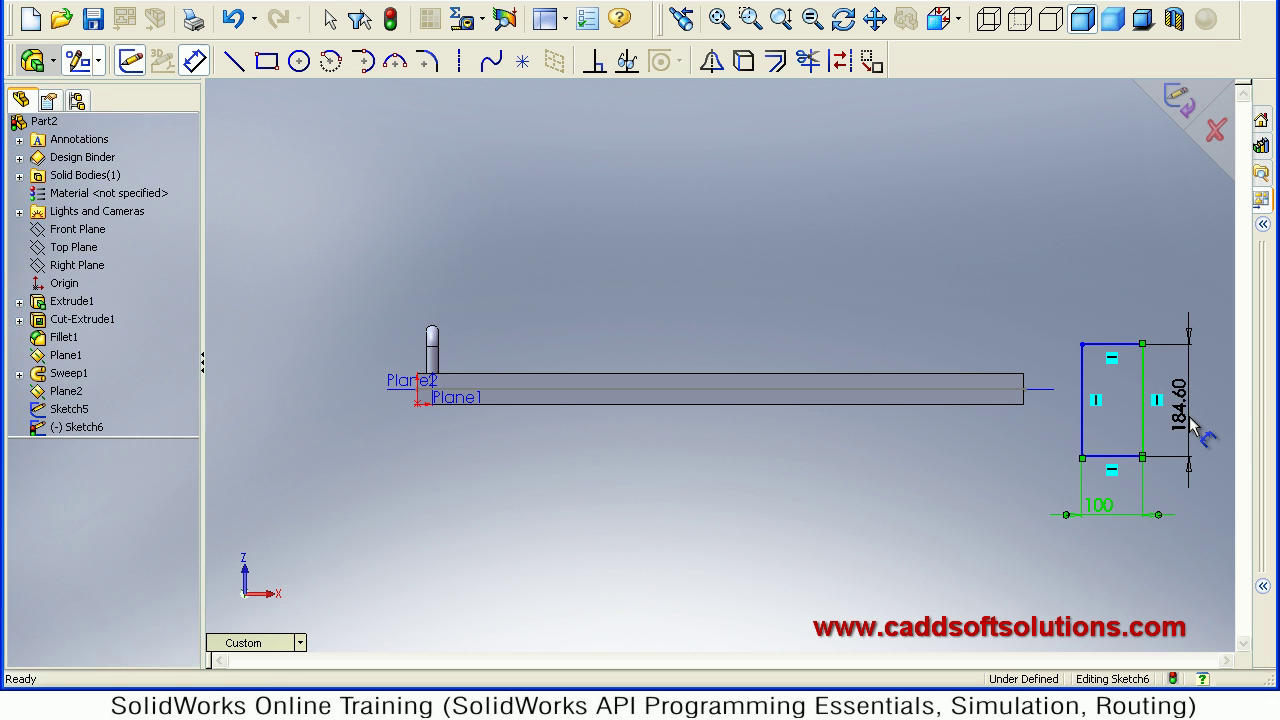
{"action": "left_click", "coordinate": [1190, 425]}
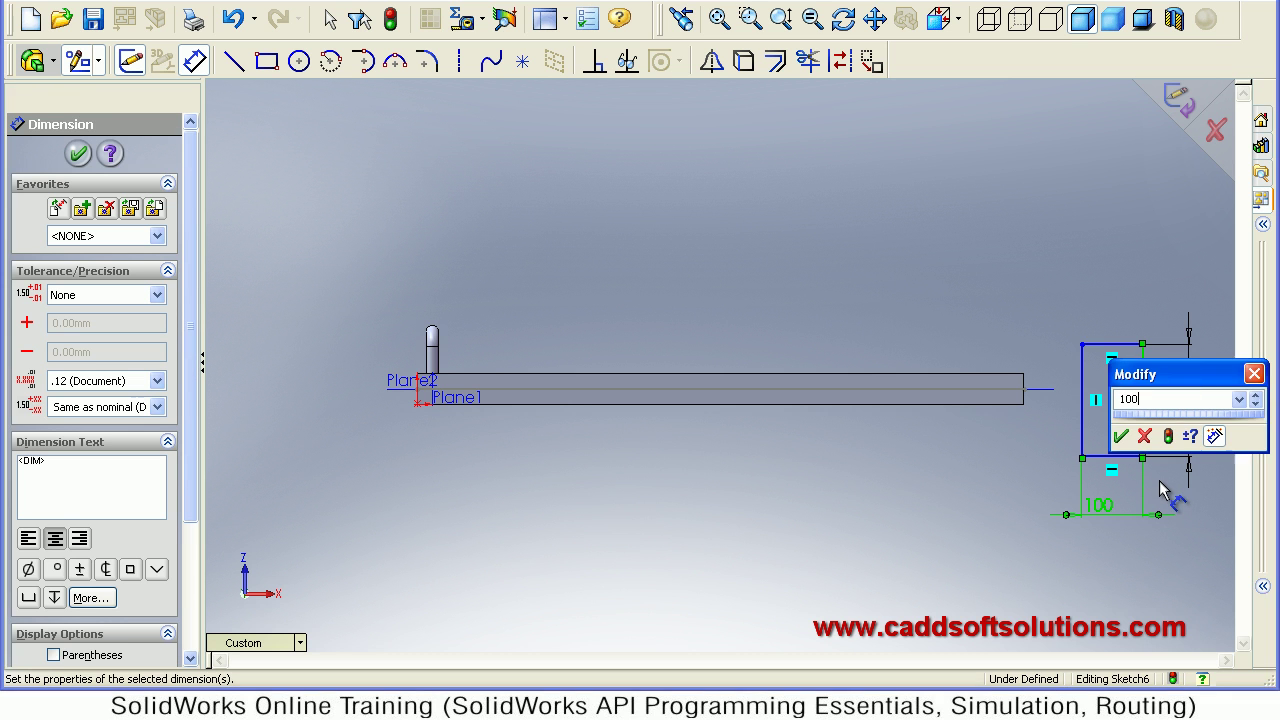
{"action": "type", "text": "100"}
{"action": "key", "text": "Return"}
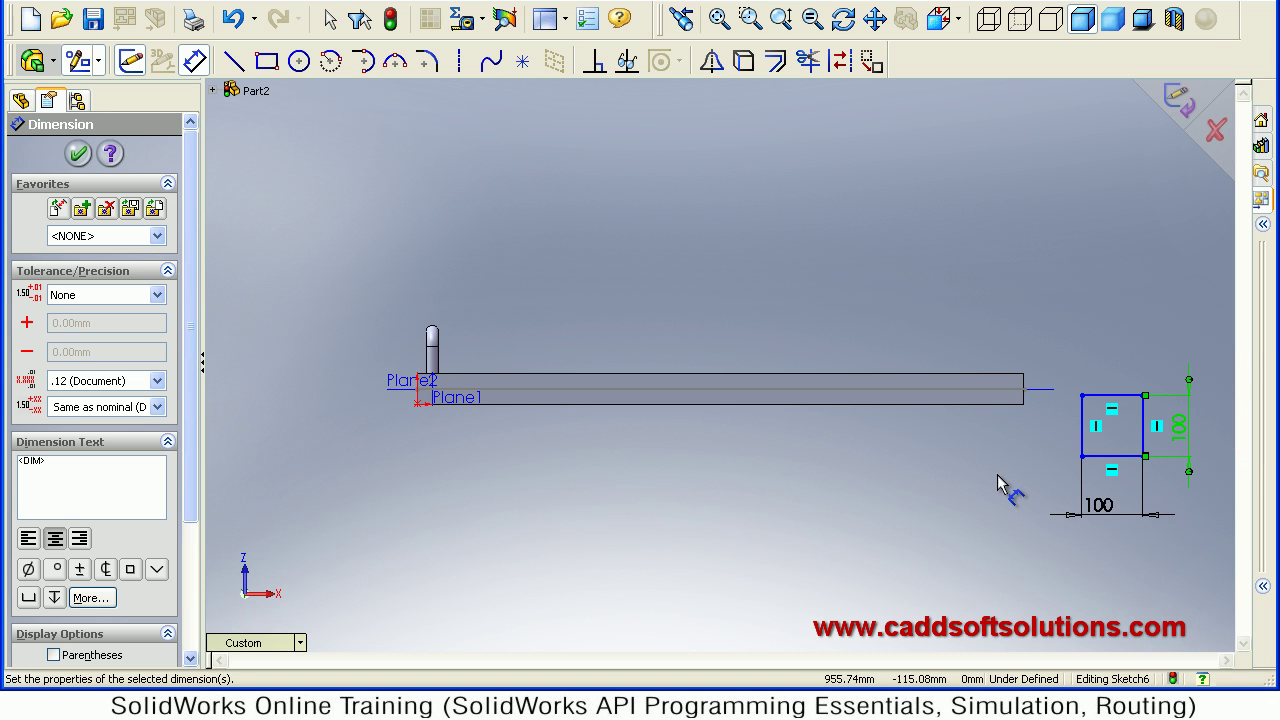
{"action": "key", "text": "Escape"}
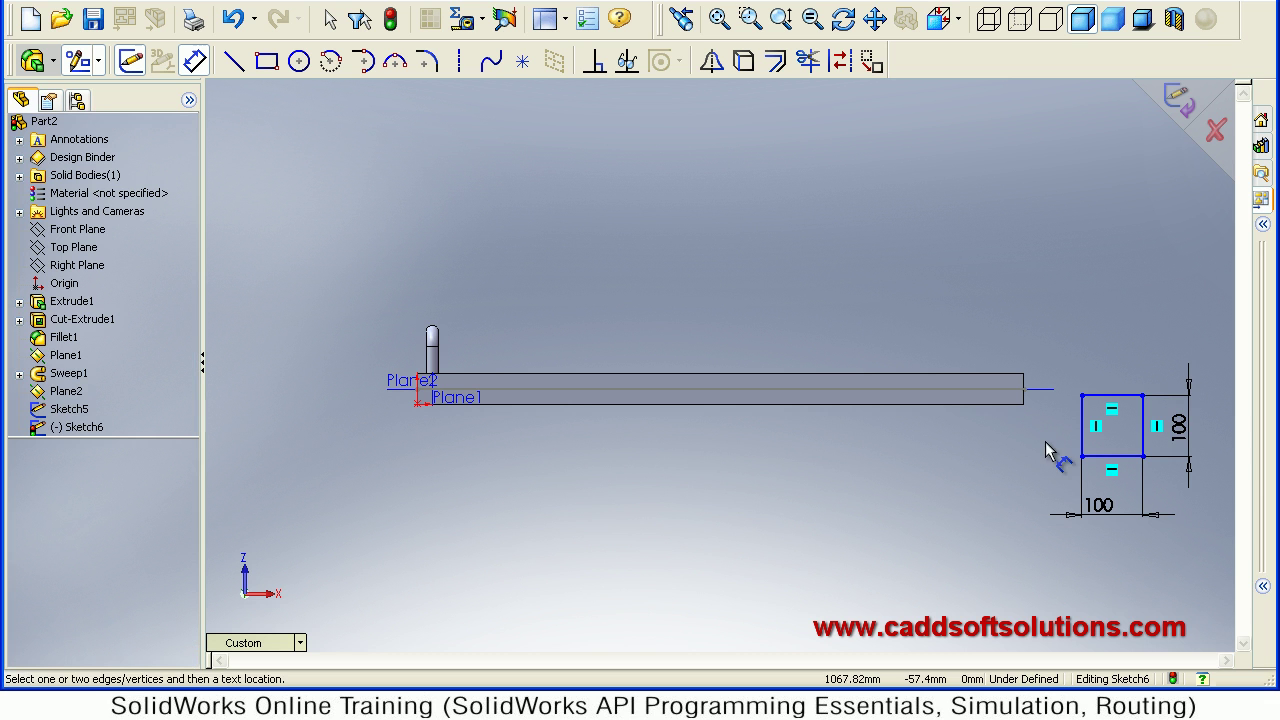
{"action": "key", "text": "Escape"}
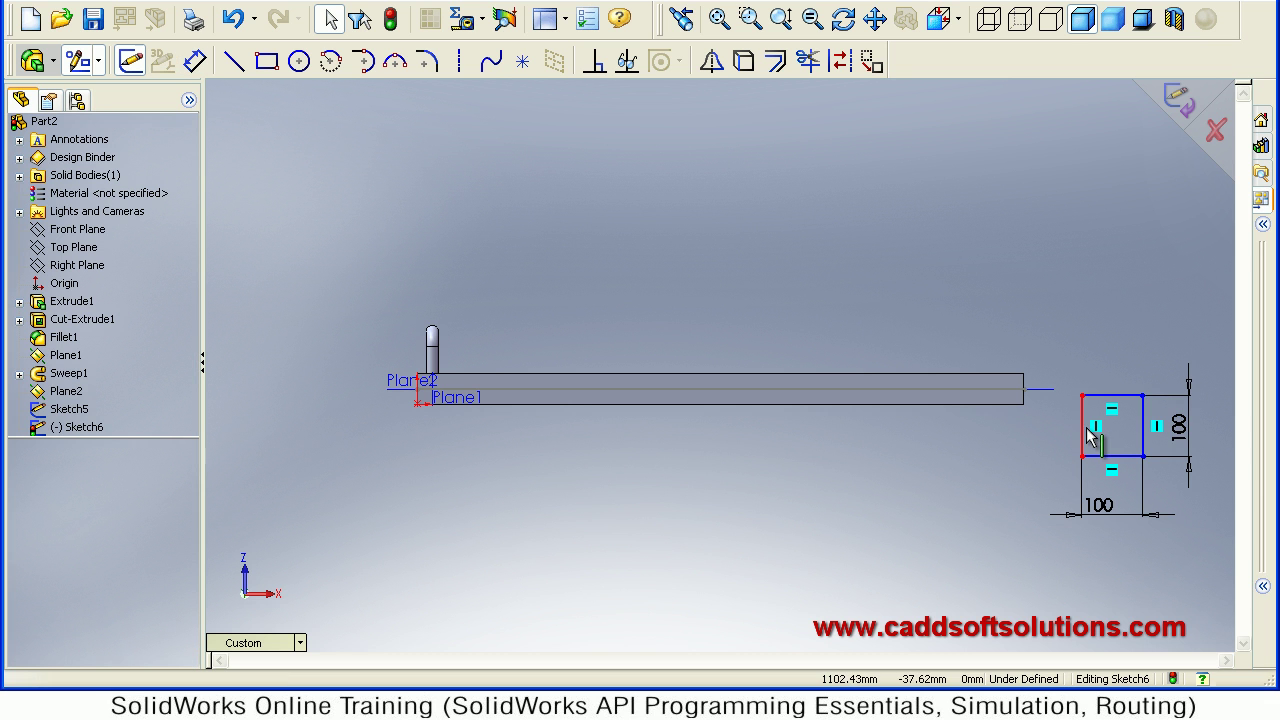
- Make the rectangle's door-side vertical line collinear with the door's end edge
{"action": "left_click", "coordinate": [1084, 428]}
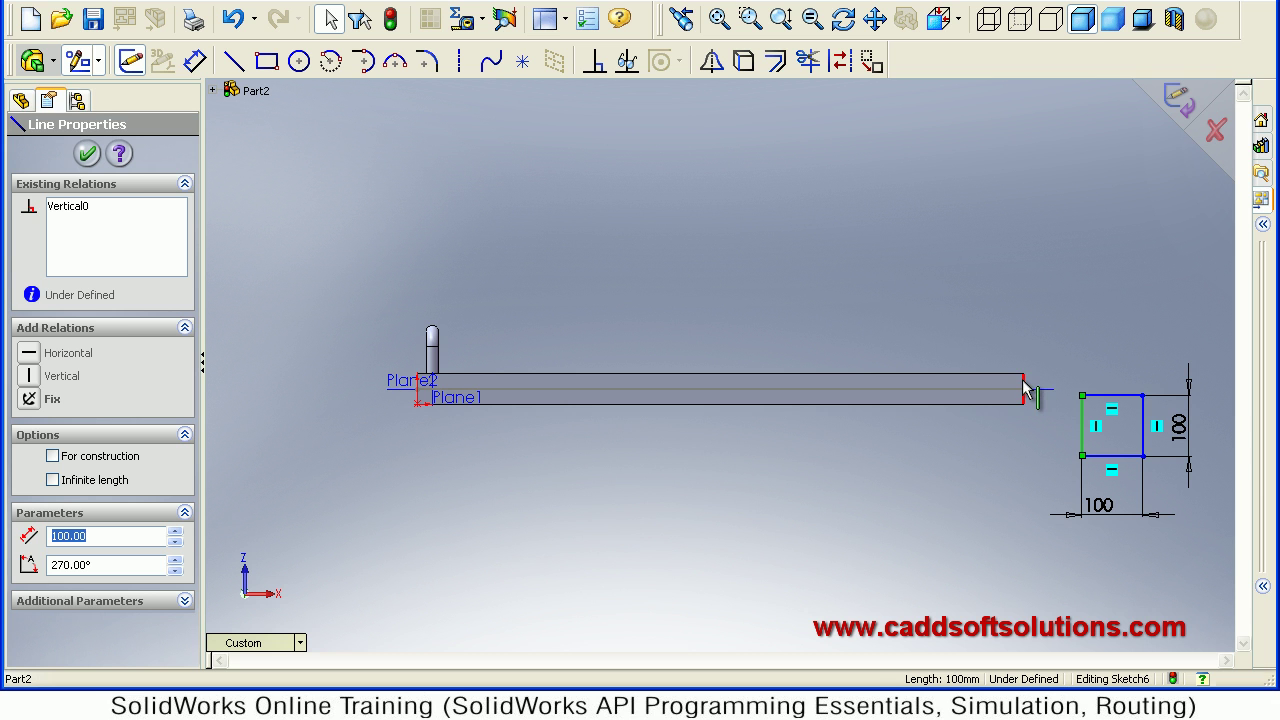
{"action": "left_click", "coordinate": [1025, 388], "text": "ctrl"}
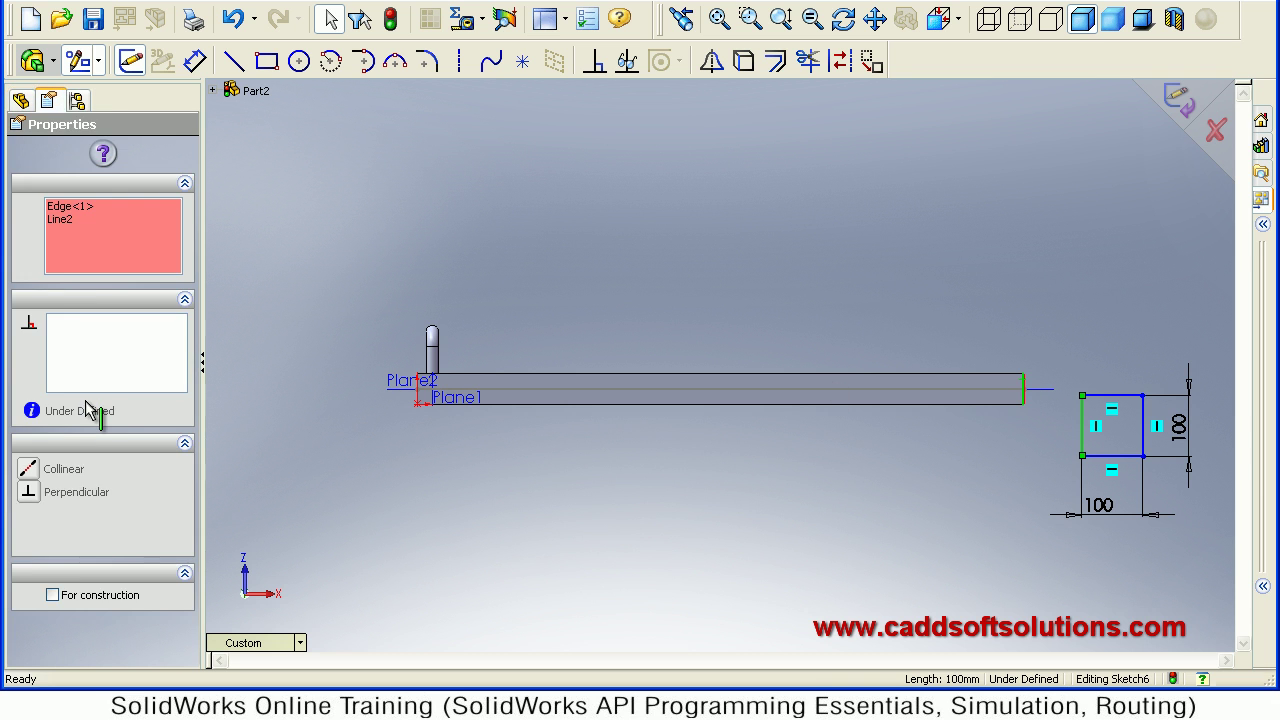
{"action": "left_click", "coordinate": [28, 470]}
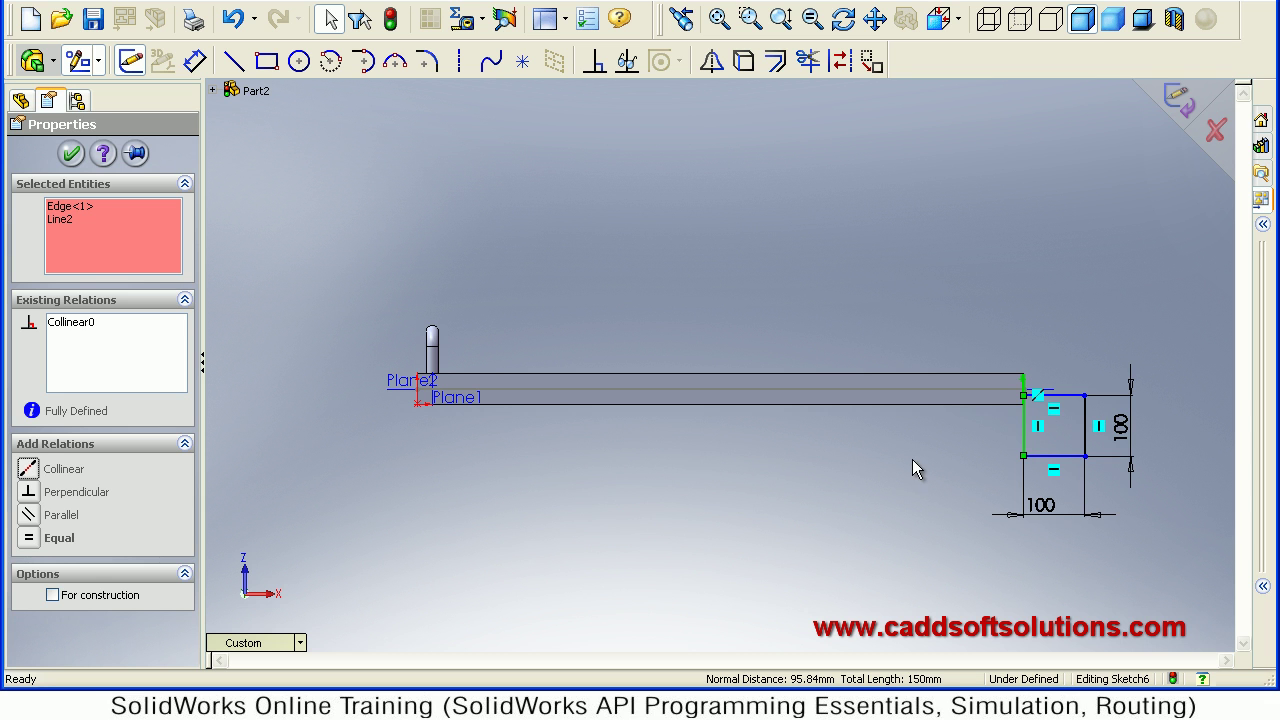
{"action": "key", "text": "Escape"}
- Dimension the square's lower line 50 mm from the door's mid-thickness sketch line and exit the sketch
{"action": "scroll", "coordinate": [1043, 414], "scroll_direction": "down", "scroll_amount": 2}
{"action": "scroll", "coordinate": [1073, 403], "scroll_direction": "down", "scroll_amount": 1}
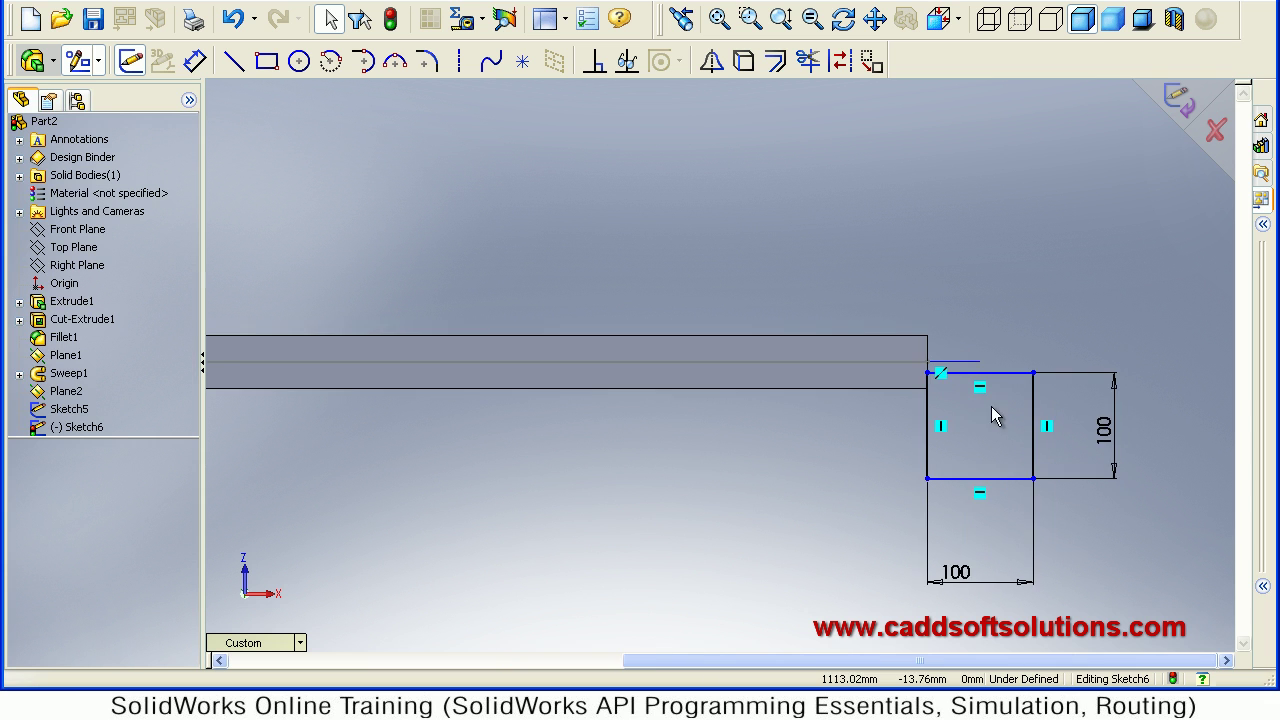
{"action": "scroll", "coordinate": [1013, 407], "scroll_direction": "down", "scroll_amount": 1}
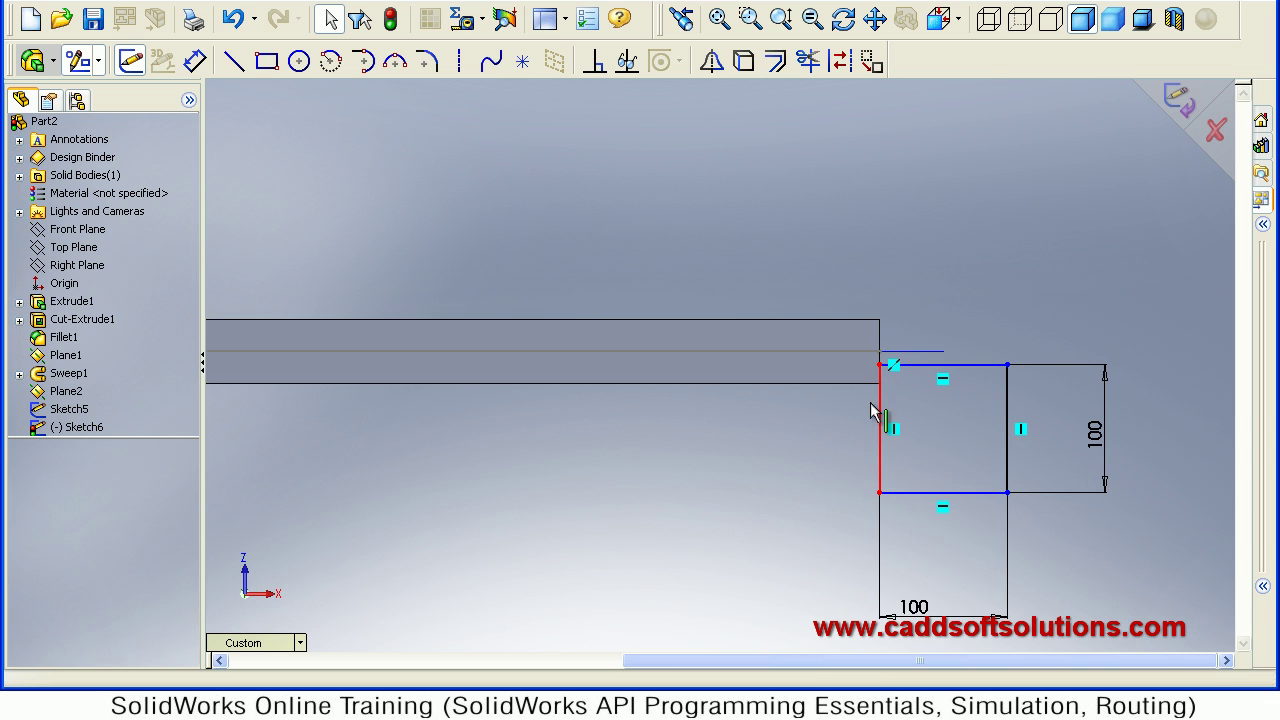
{"action": "left_click", "coordinate": [195, 61]}
{"action": "left_click", "coordinate": [853, 358]}
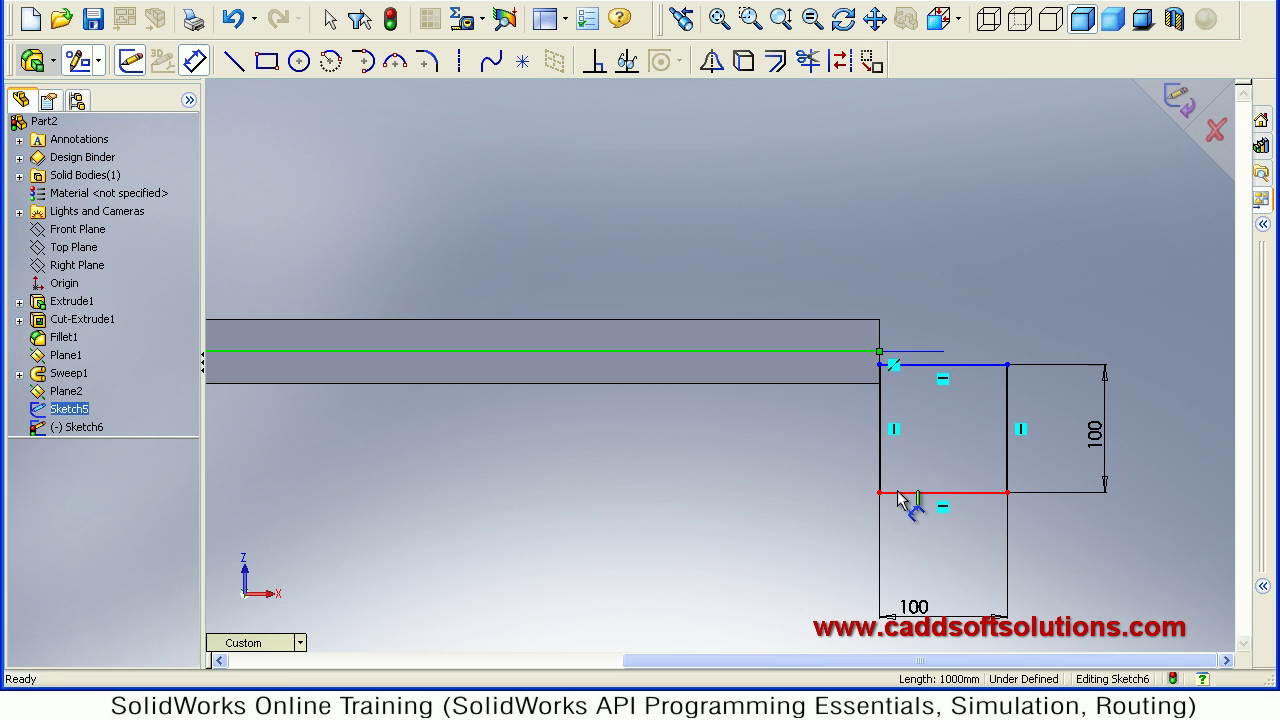
{"action": "left_click", "coordinate": [941, 438]}
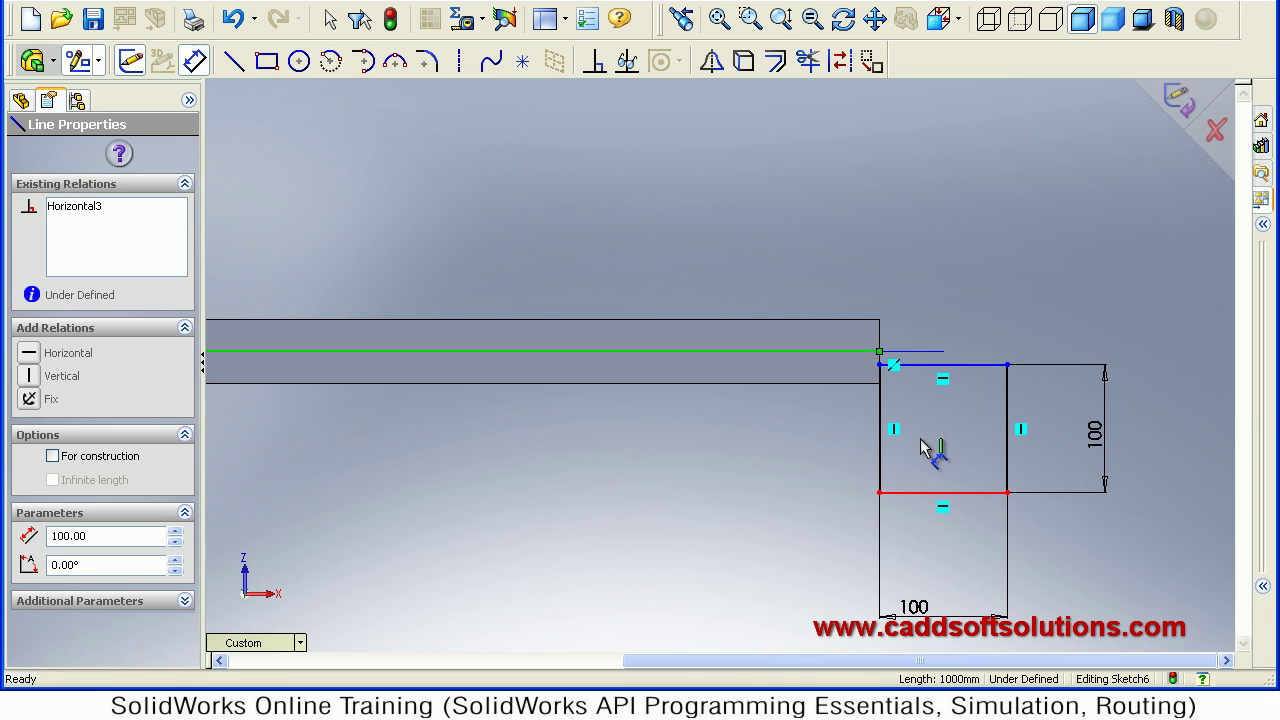
{"action": "left_click", "coordinate": [796, 440]}
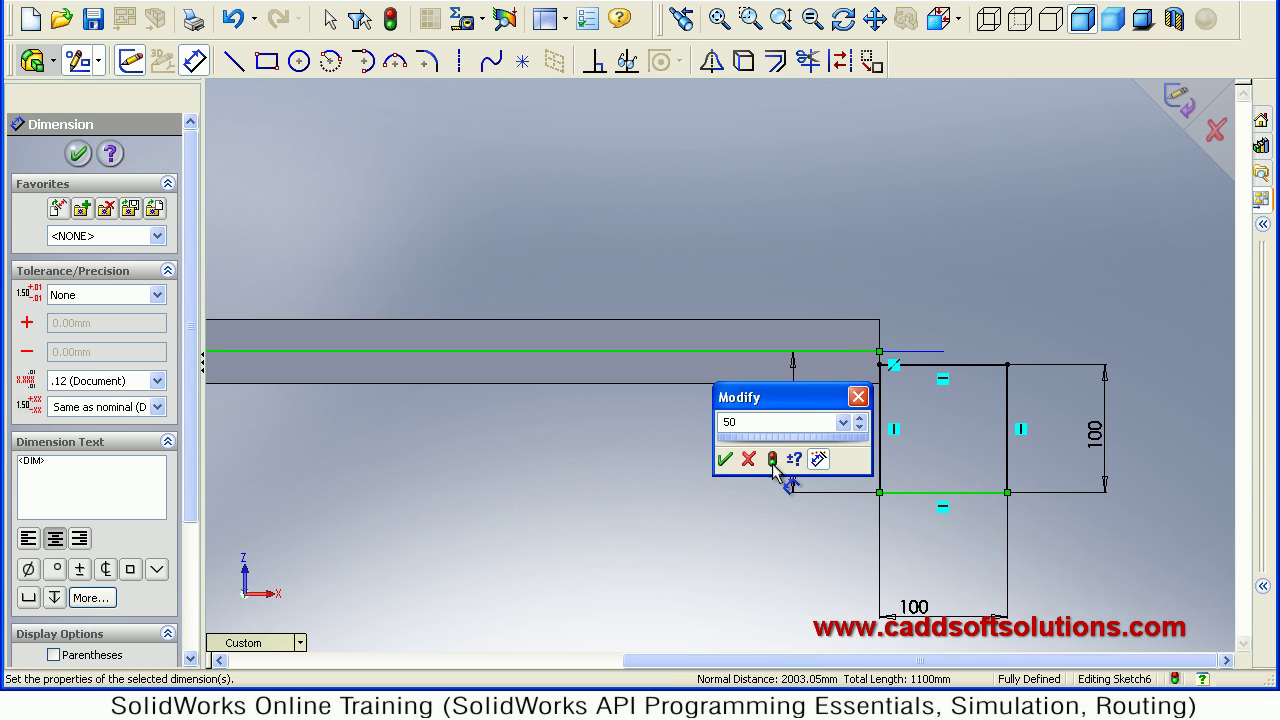
{"action": "key", "text": "Return"}
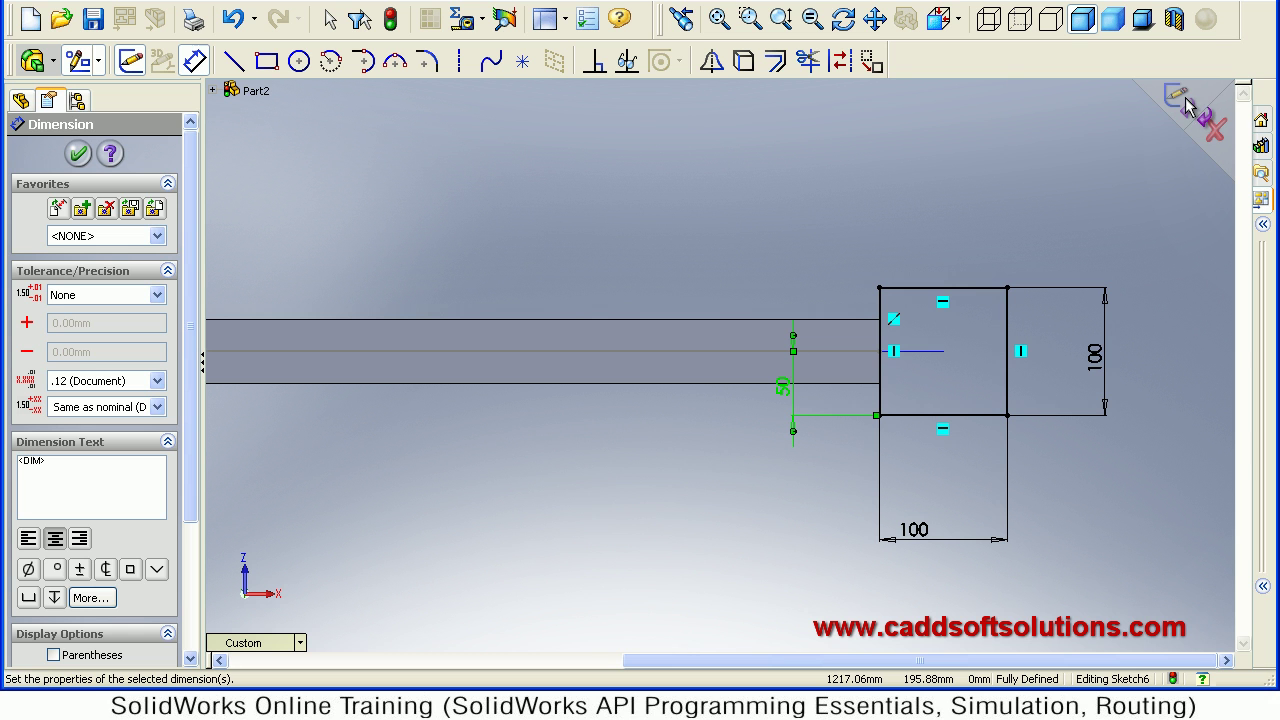
{"action": "left_click", "coordinate": [1181, 104]}
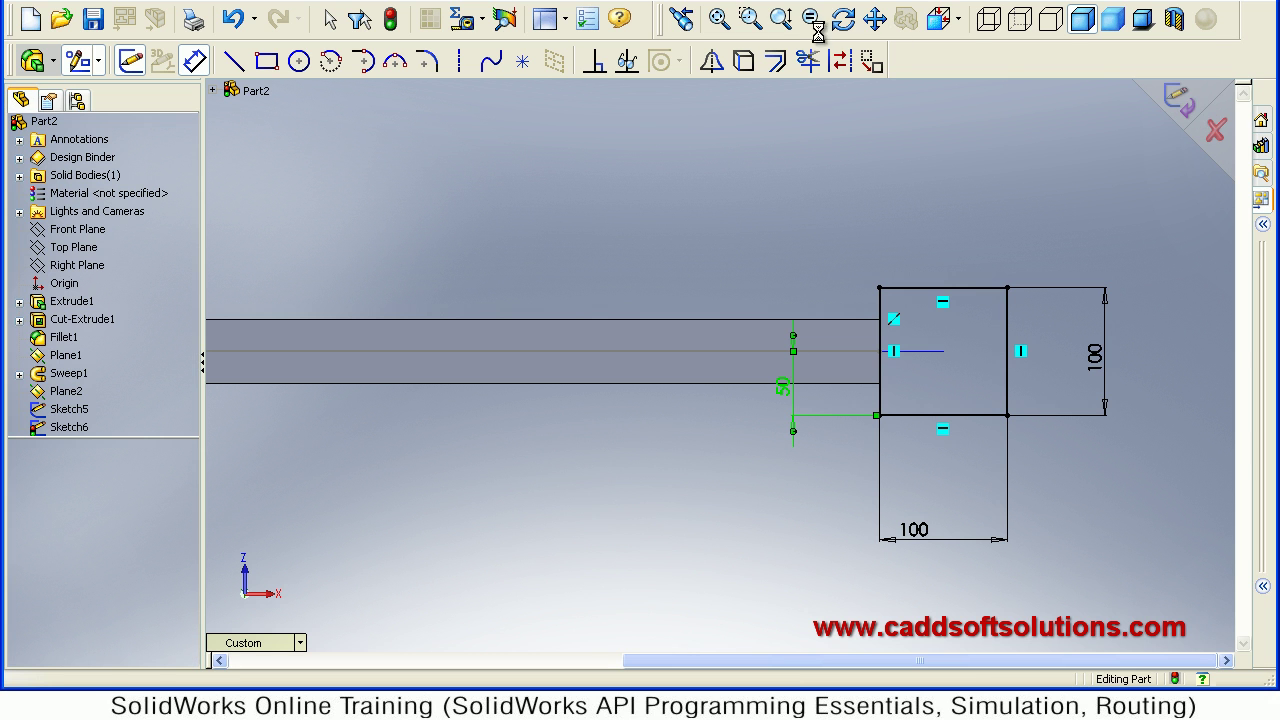
- In isometric view, sweep the square profile sketch along the door-outline path sketch to form the surrounding frame
{"action": "left_click", "coordinate": [719, 20]}
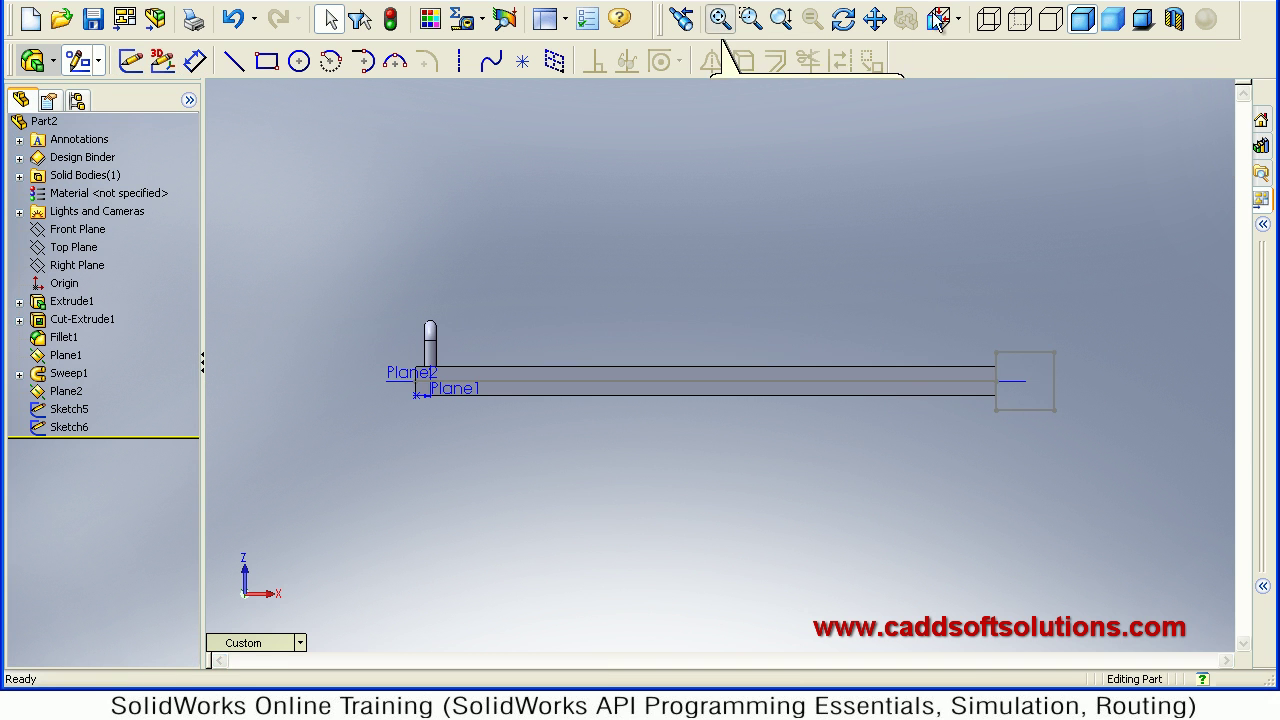
{"action": "left_click", "coordinate": [938, 18]}
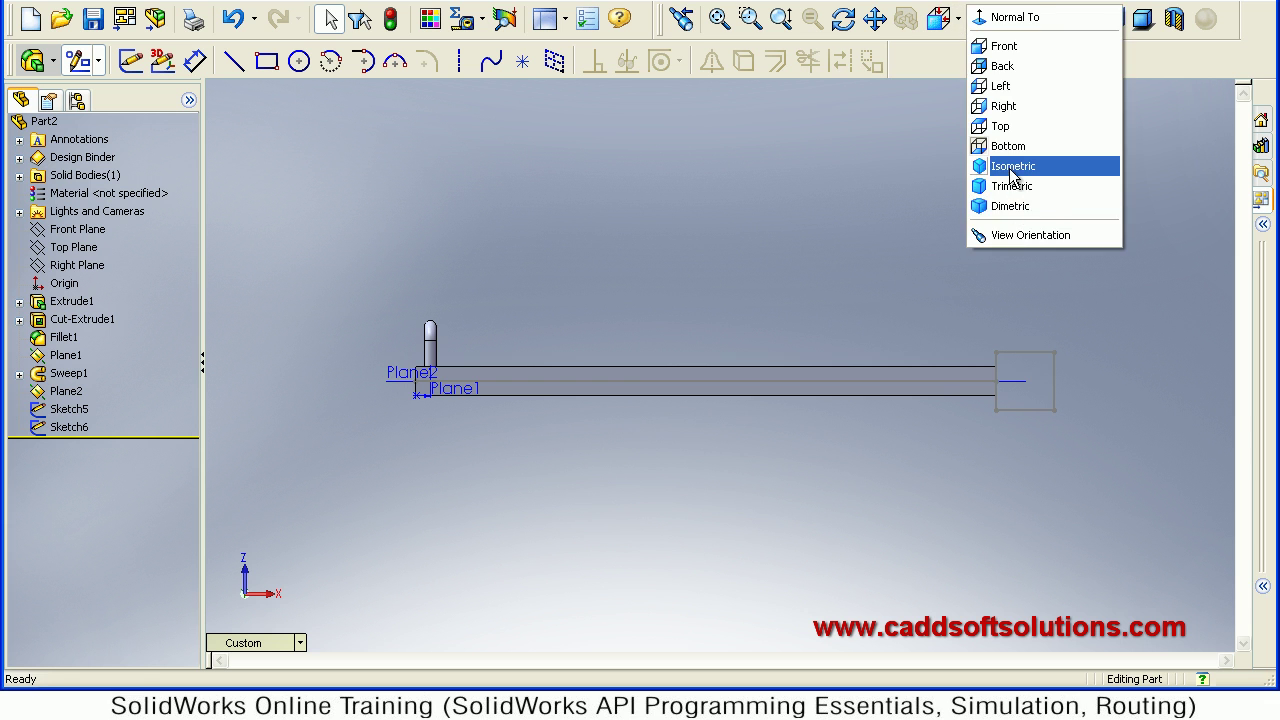
{"action": "left_click", "coordinate": [1010, 167]}
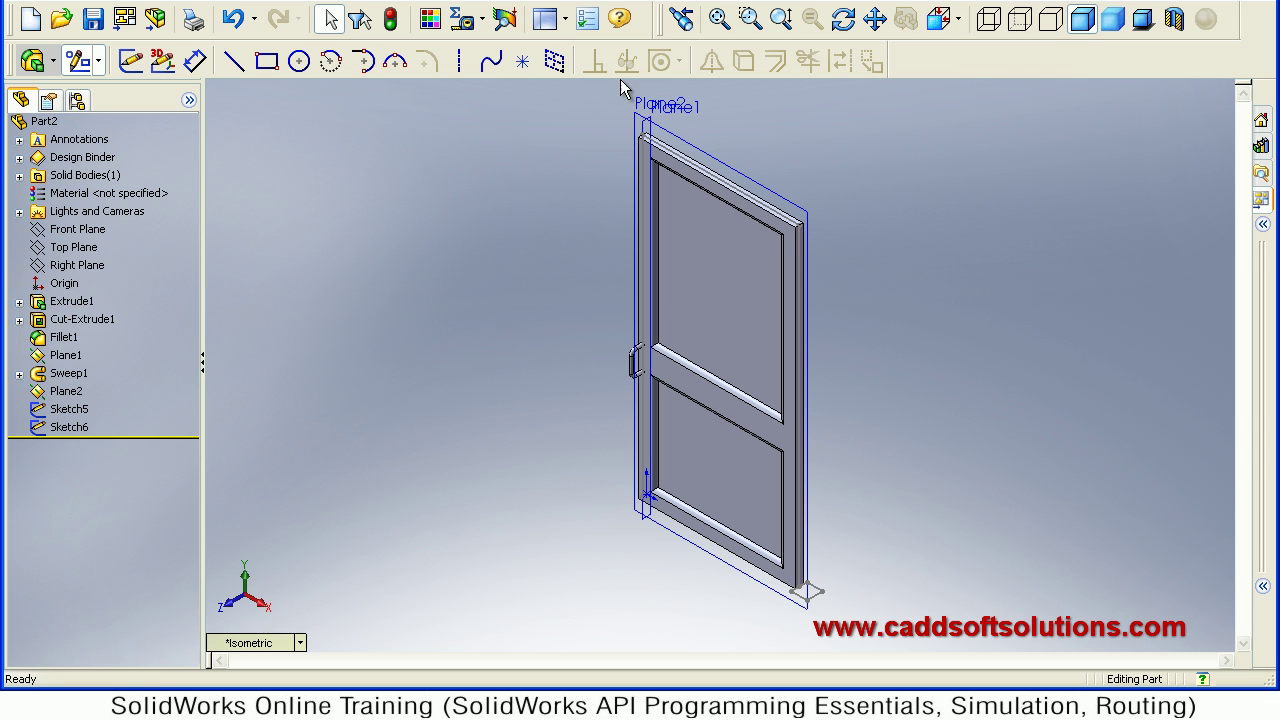
{"action": "left_click", "coordinate": [32, 61]}
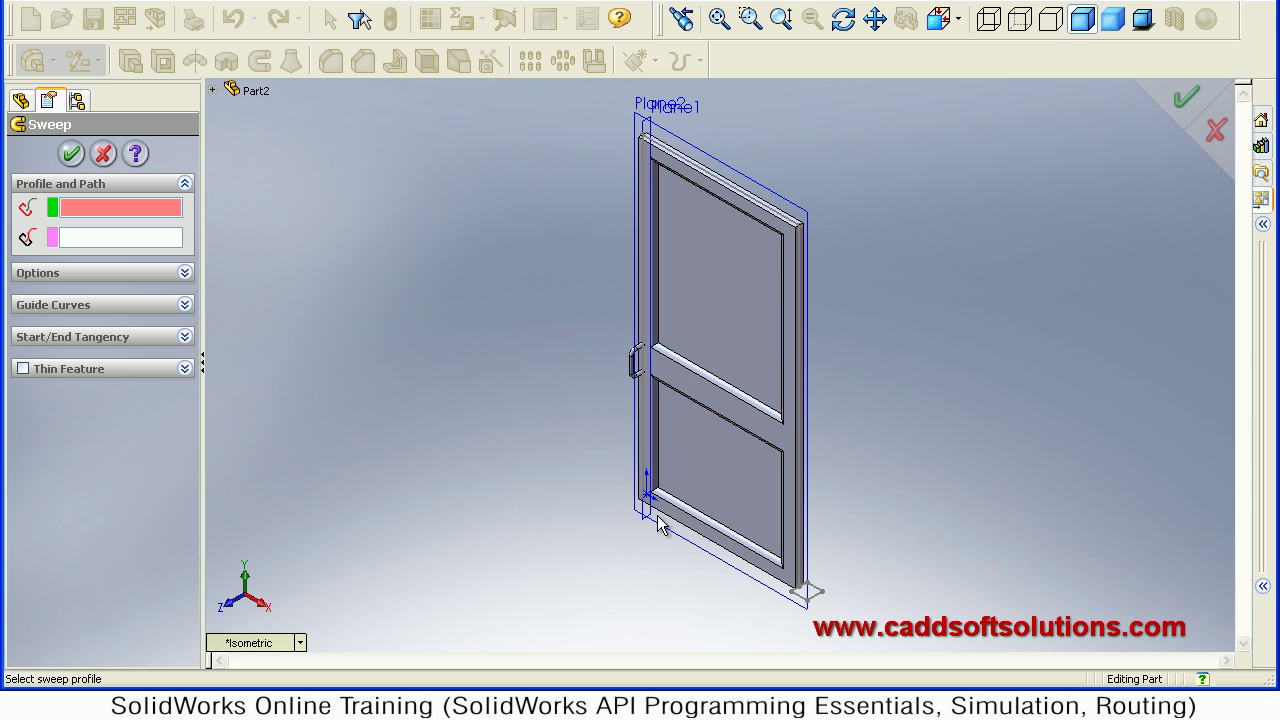
{"action": "left_click", "coordinate": [817, 596]}
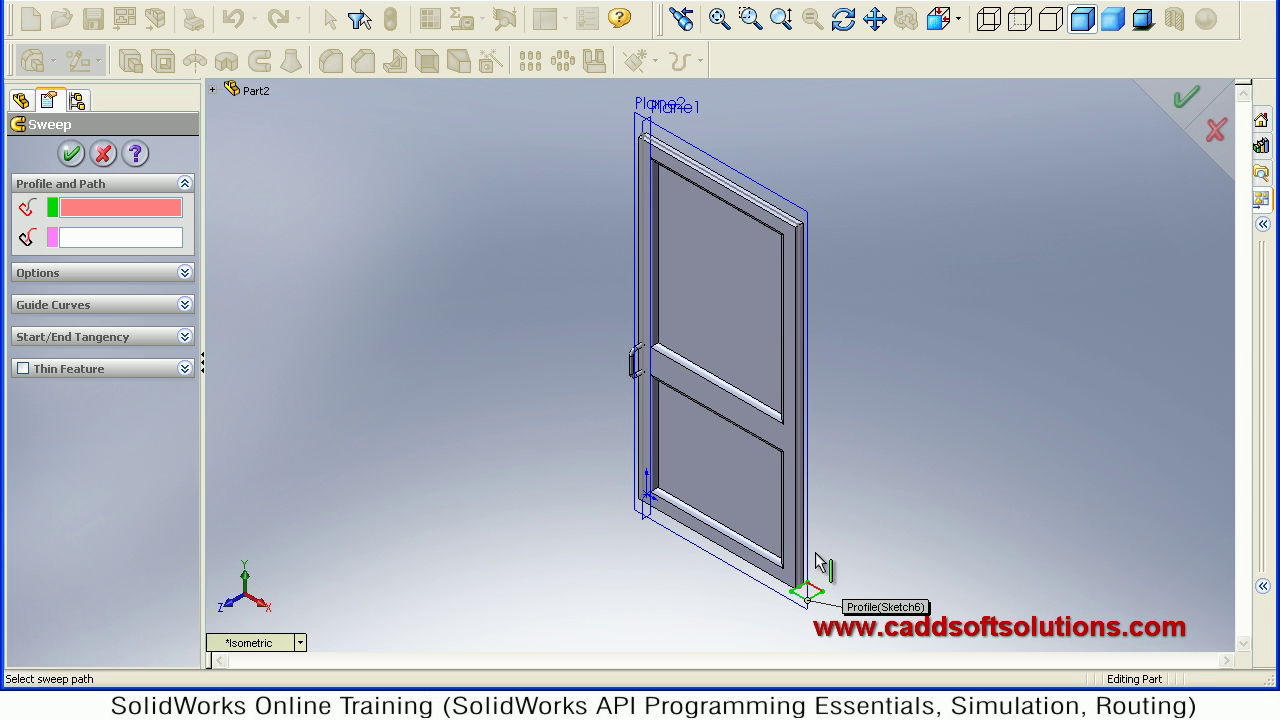
{"action": "left_click", "coordinate": [798, 358]}
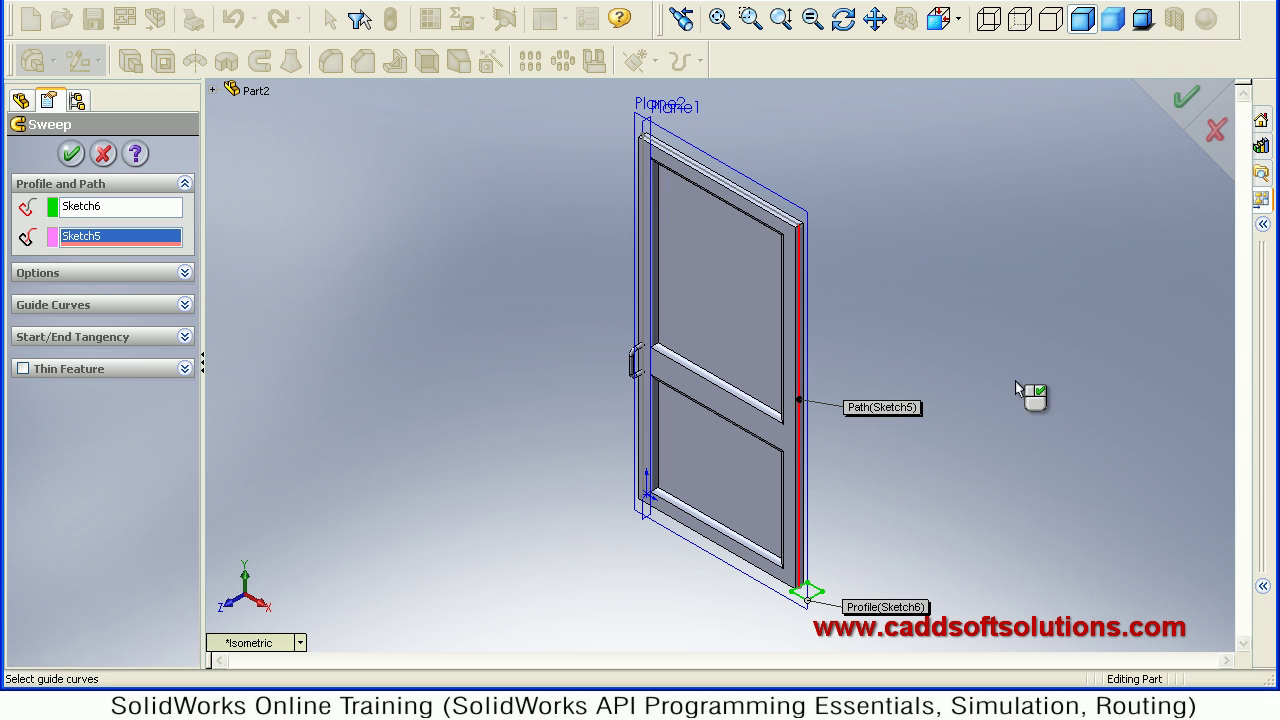
{"action": "left_click", "coordinate": [70, 155]}
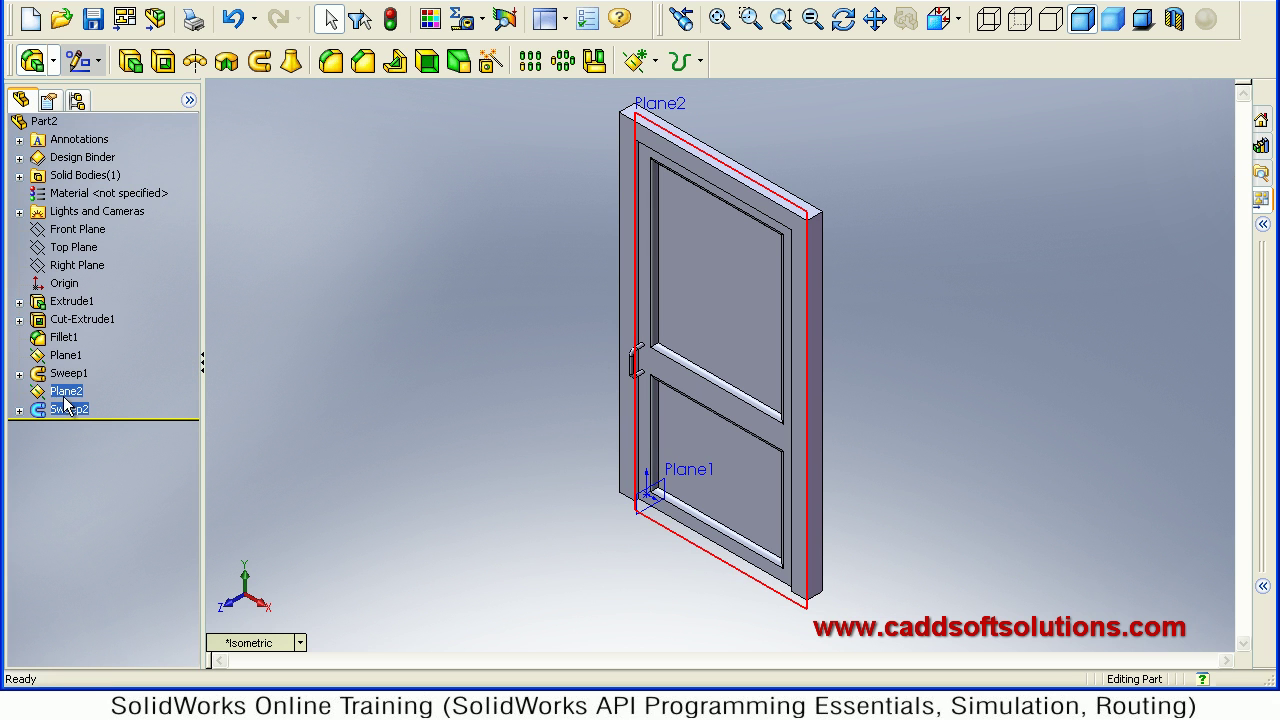
- Hide the reference planes Plane2 and Plane1
{"action": "left_click", "coordinate": [62, 391]}
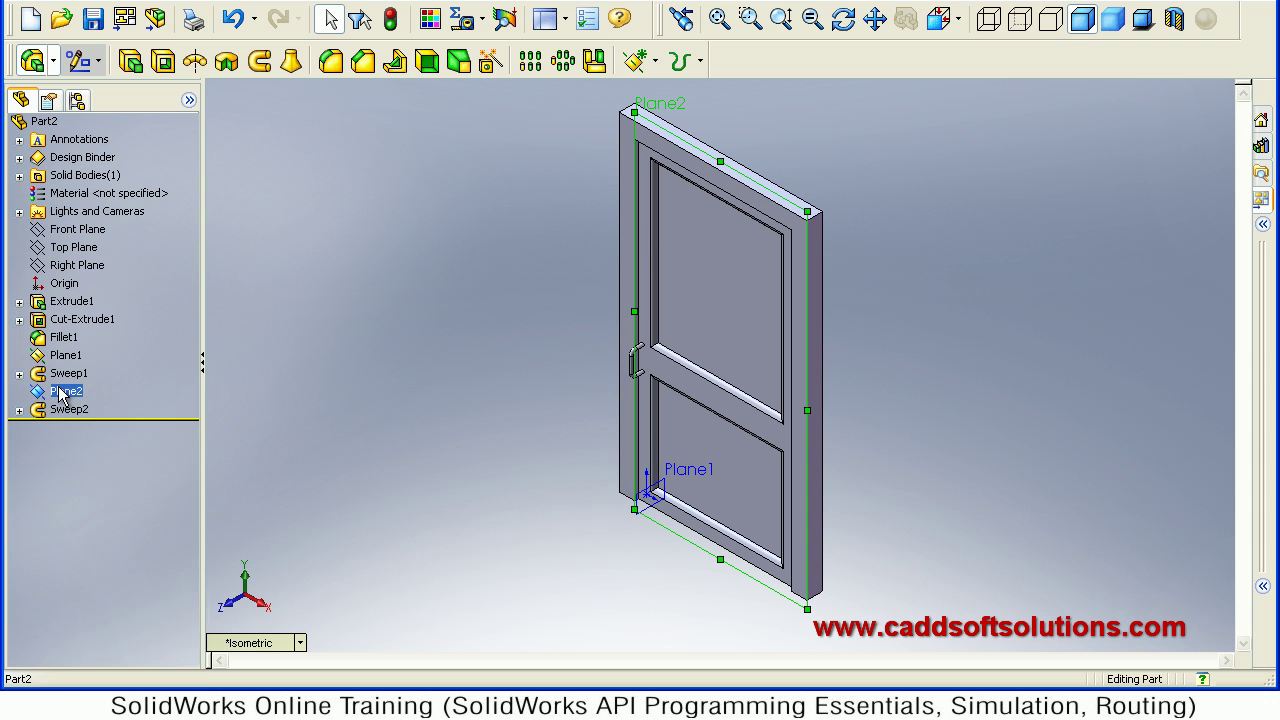
{"action": "right_click", "coordinate": [62, 392]}
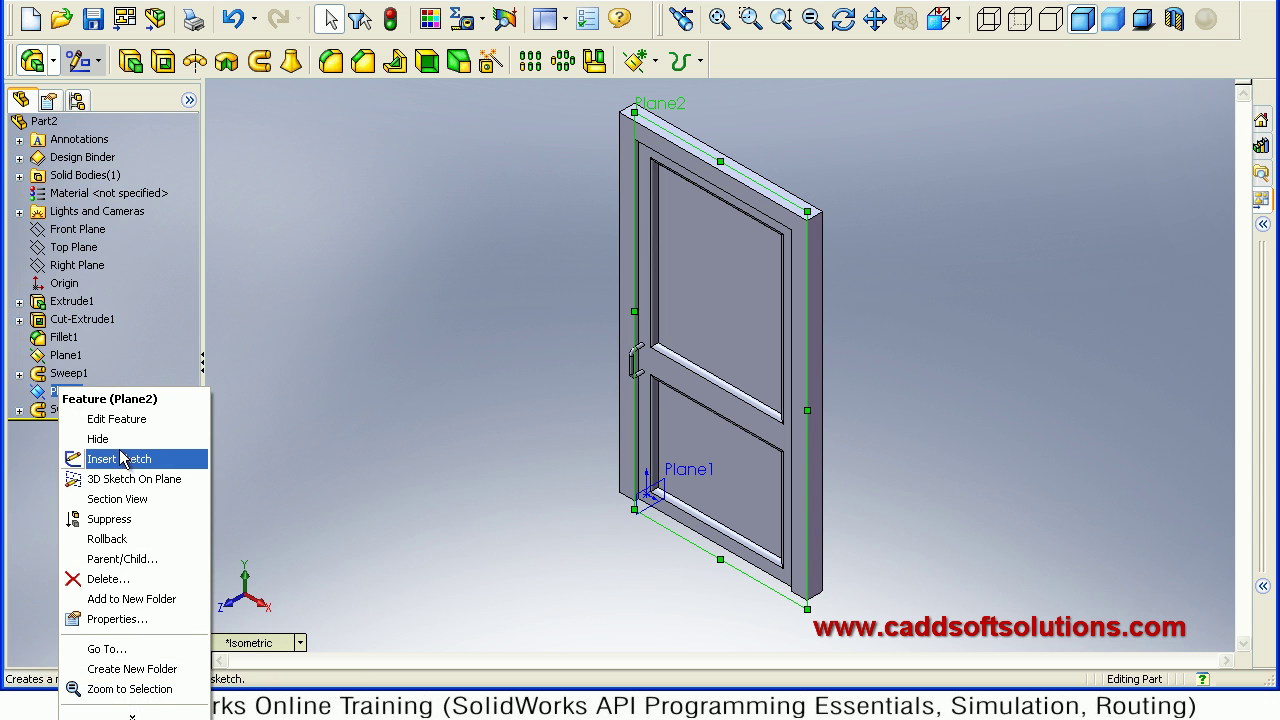
{"action": "left_click", "coordinate": [50, 354]}
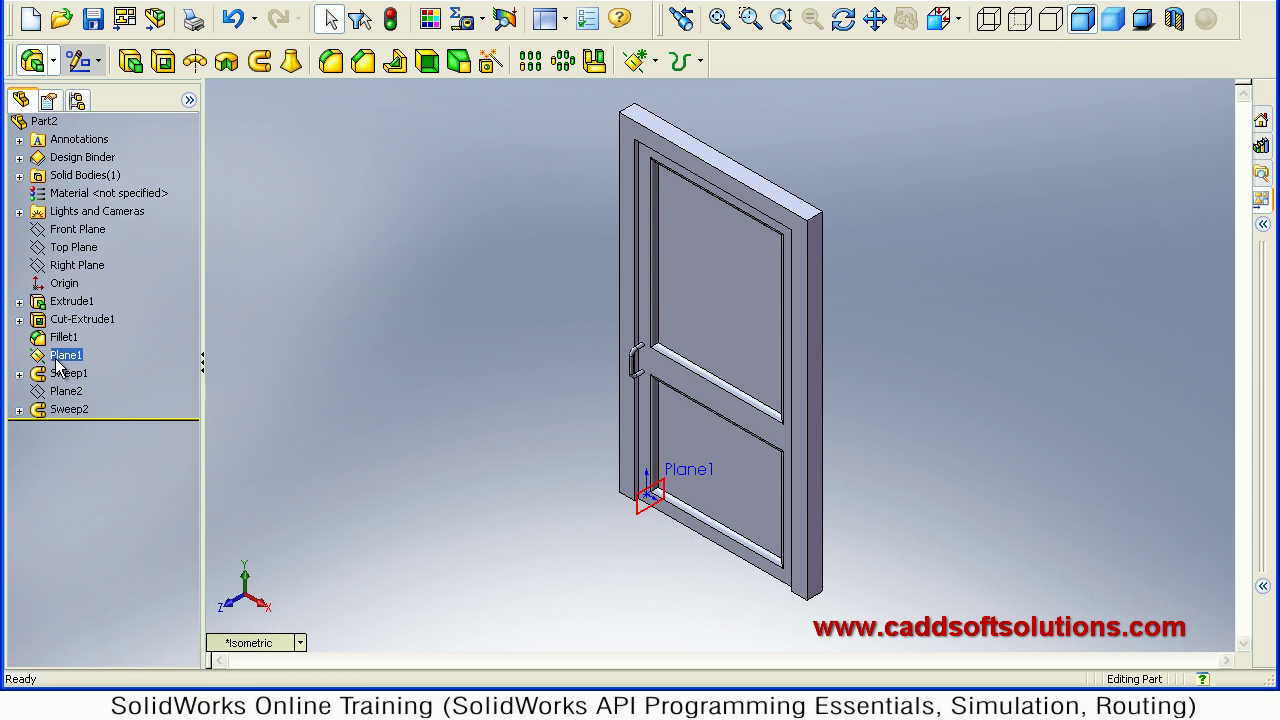
{"action": "right_click", "coordinate": [57, 366]}
{"action": "left_click", "coordinate": [543, 455]}
- Assign the Cedar material from the Woods category of SolidWorks Materials to the part
{"action": "right_click", "coordinate": [80, 194]}
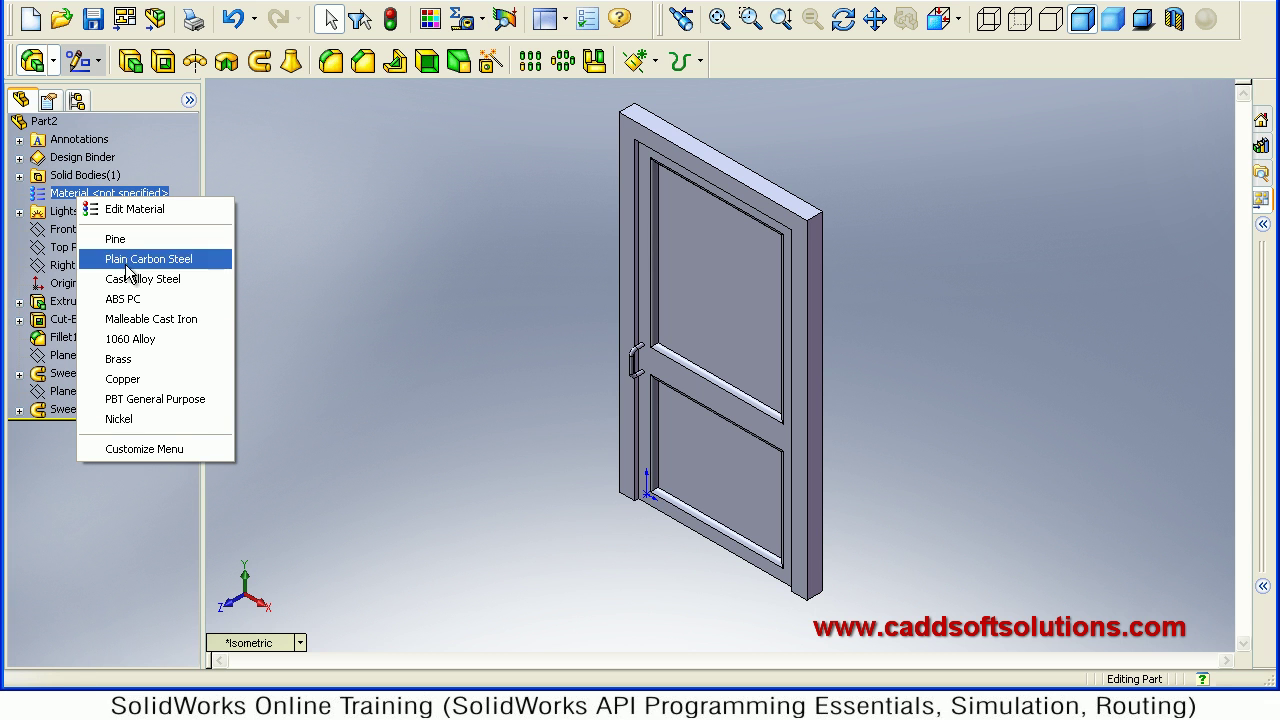
{"action": "left_click", "coordinate": [129, 212]}
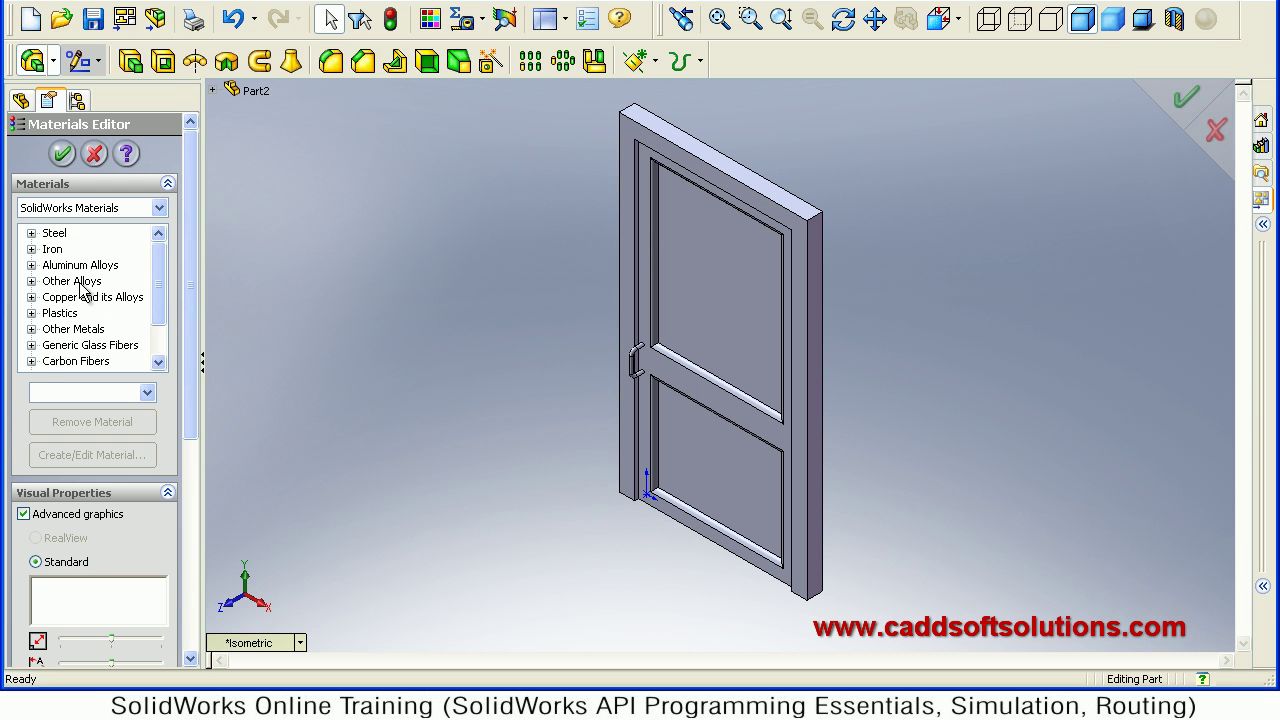
{"action": "scroll", "coordinate": [158, 300], "scroll_direction": "down", "scroll_amount": 1}
{"action": "double_click", "coordinate": [51, 348]}
{"action": "left_click", "coordinate": [72, 266]}
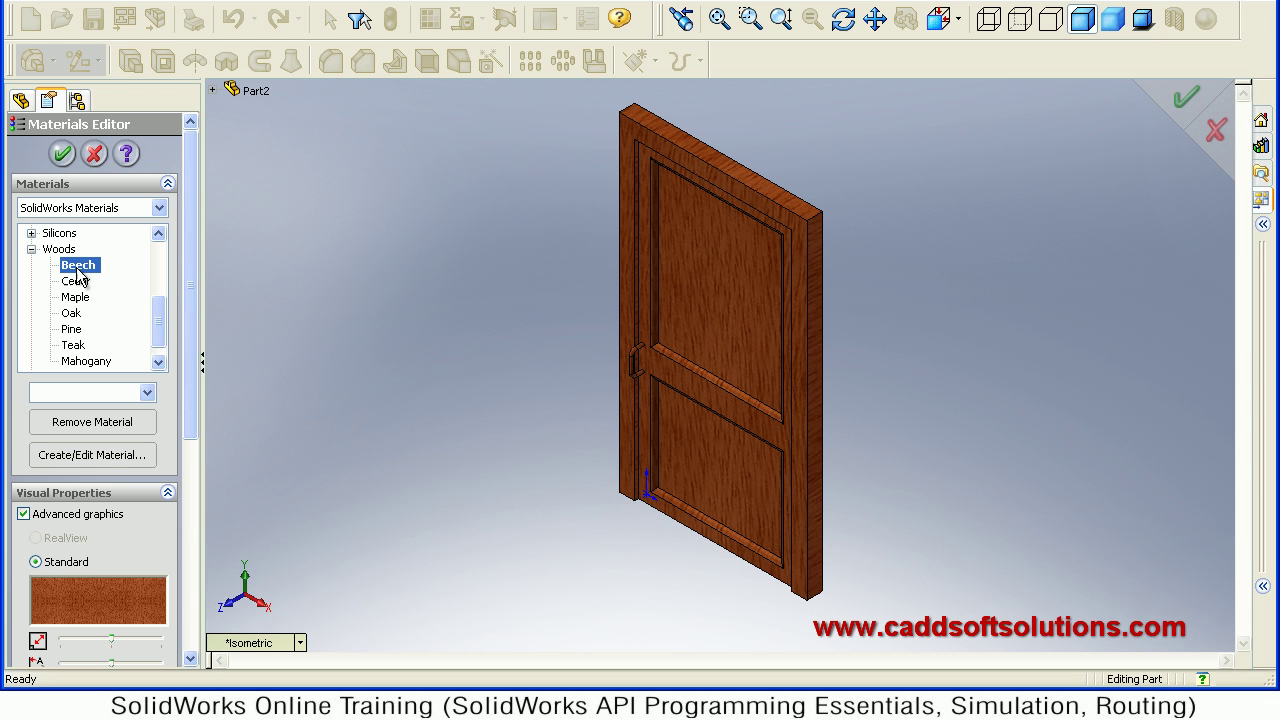
{"action": "left_click", "coordinate": [73, 283]}
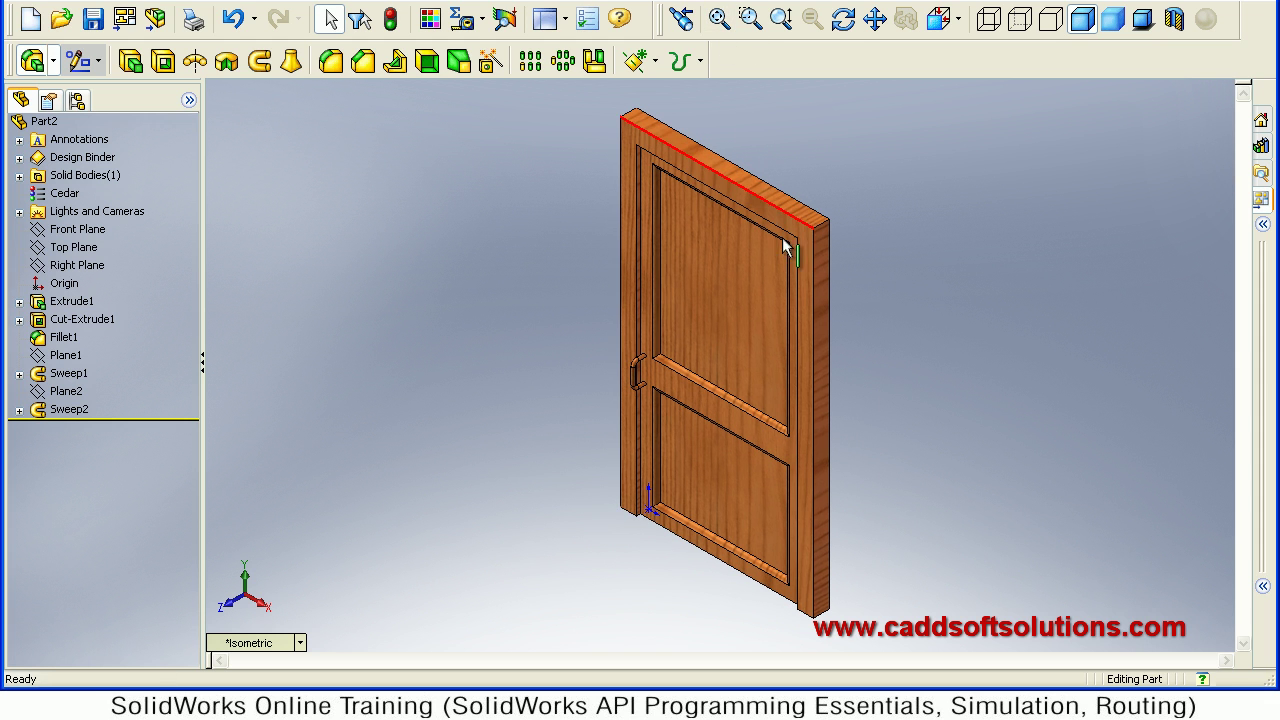
{"action": "scroll", "coordinate": [783, 248], "scroll_direction": "down", "scroll_amount": 2}
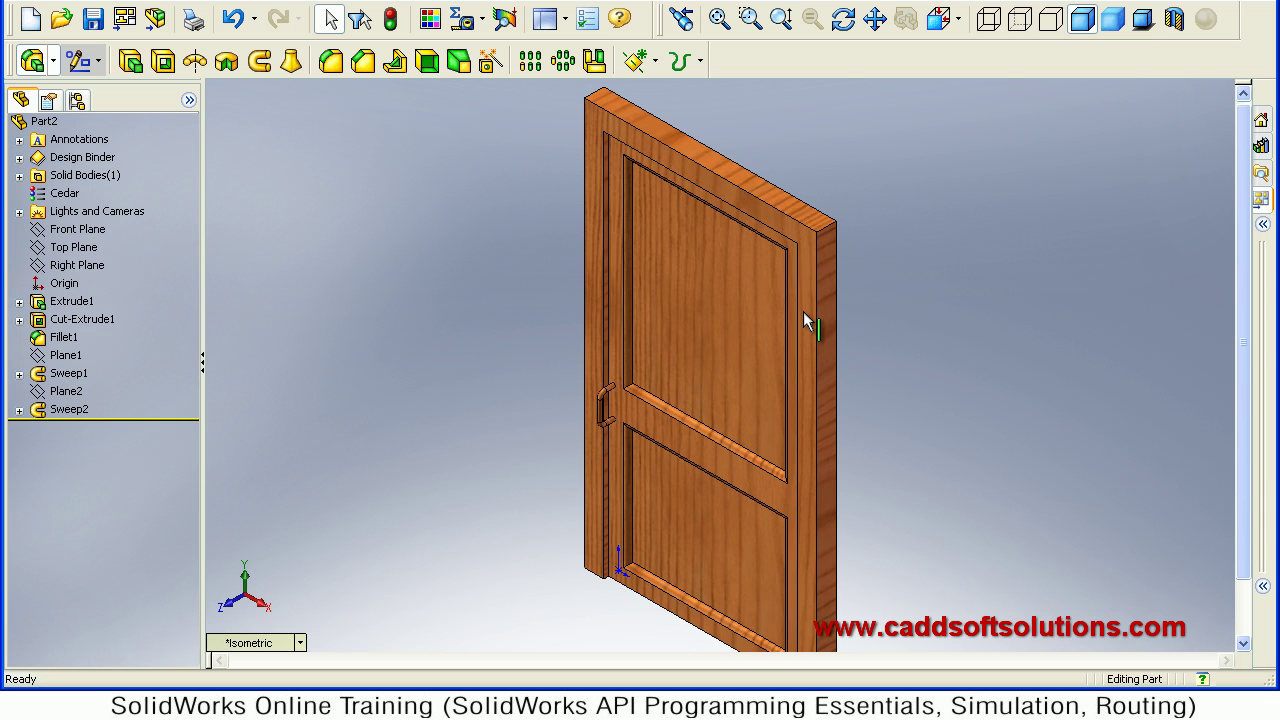
{"action": "scroll", "coordinate": [805, 312], "scroll_direction": "down", "scroll_amount": 1}
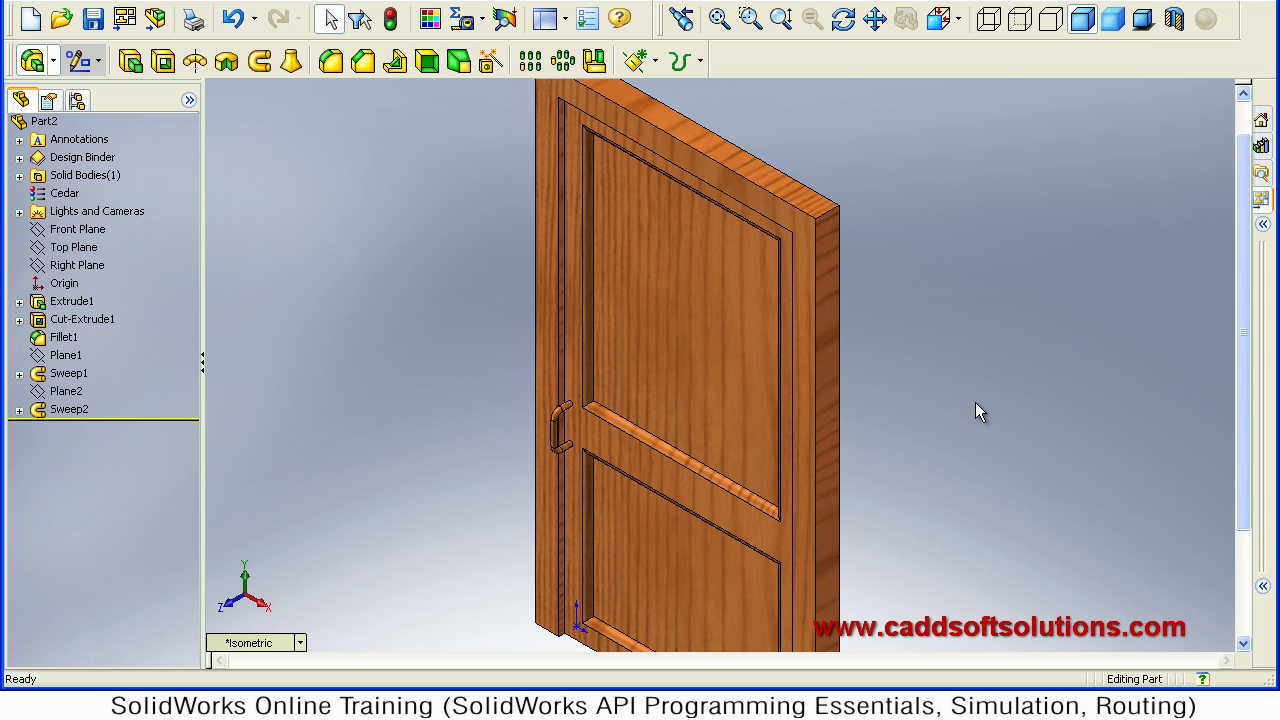